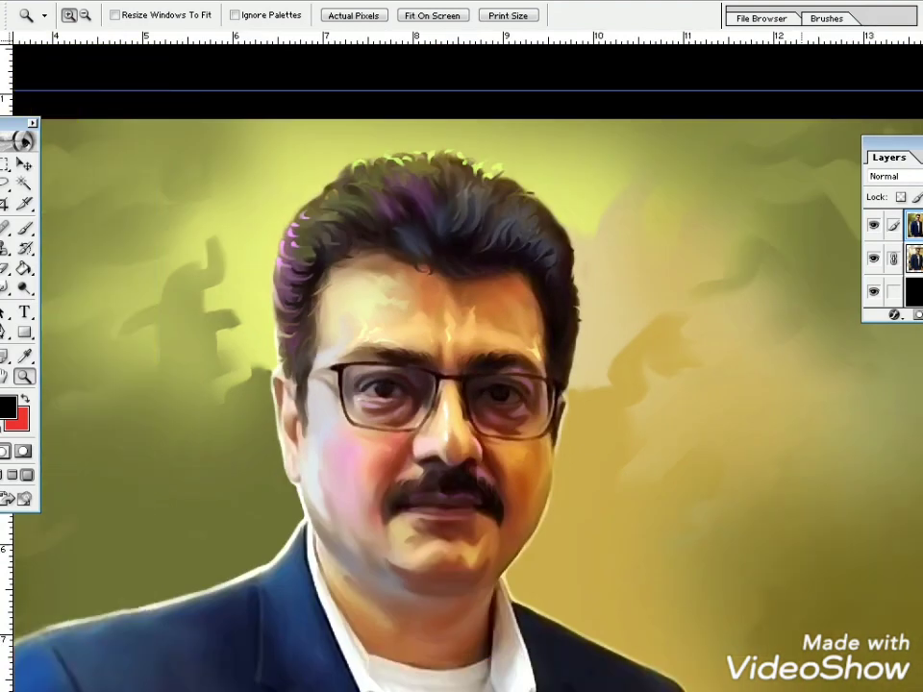
Examine the finished portrait painting in 15.psd, both as a whole and close up on the face and hair.
key(ctrl+minus)
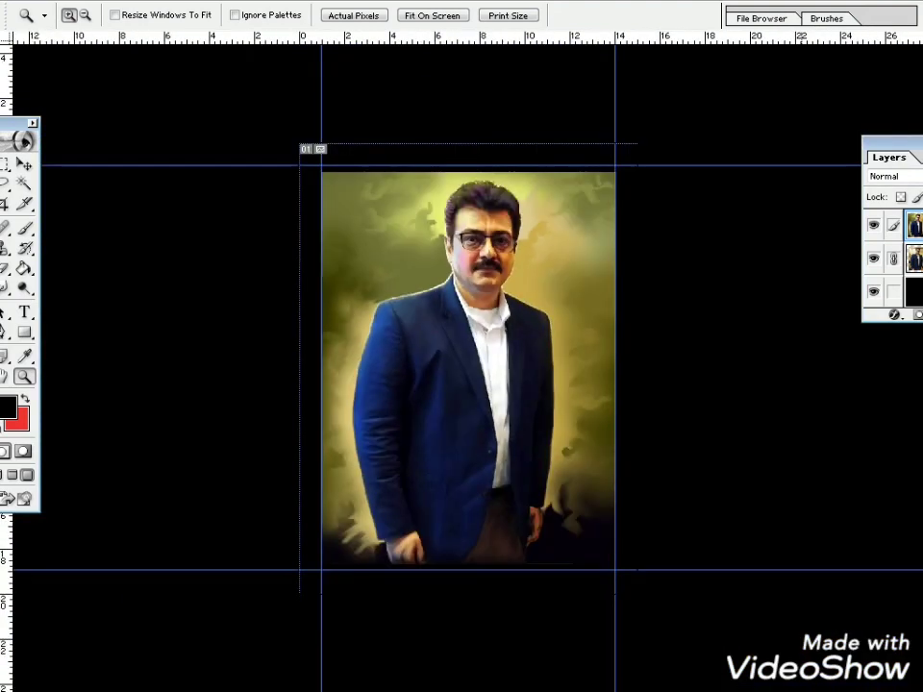
key(f)
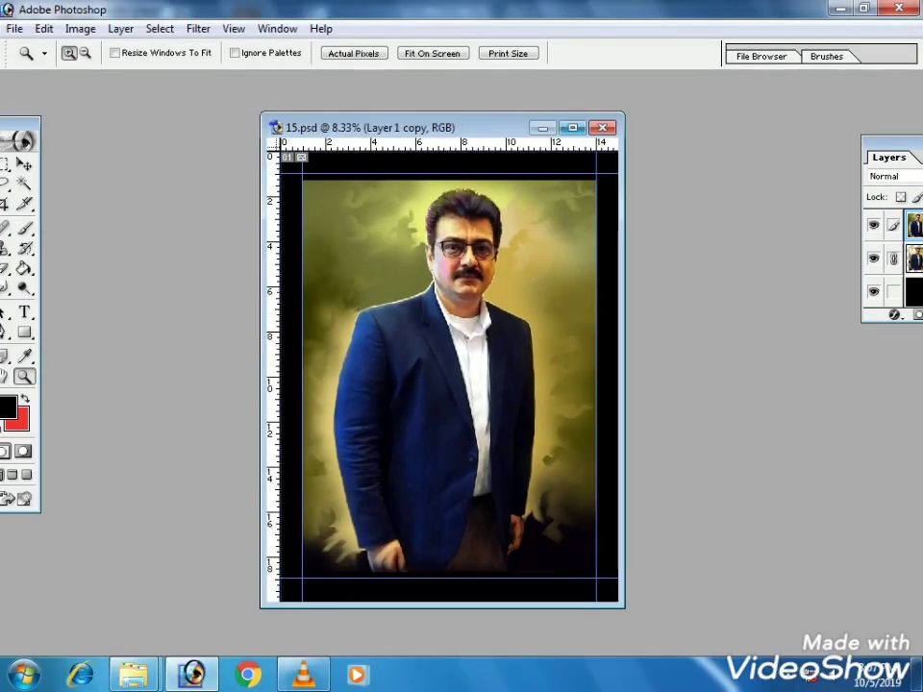
click(573, 127)
key(ctrl+plus)
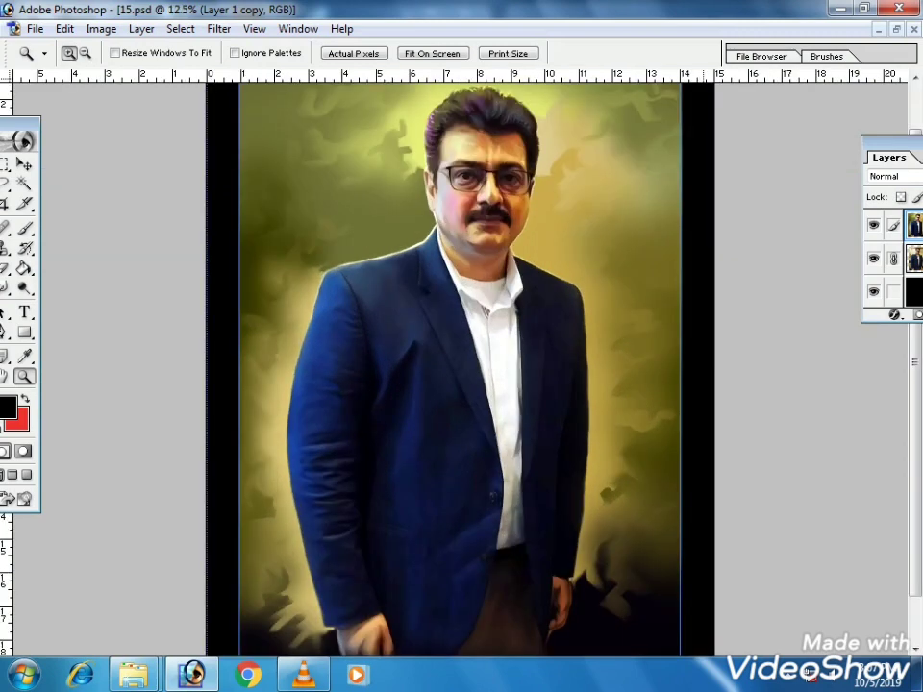
key(ctrl+minus)
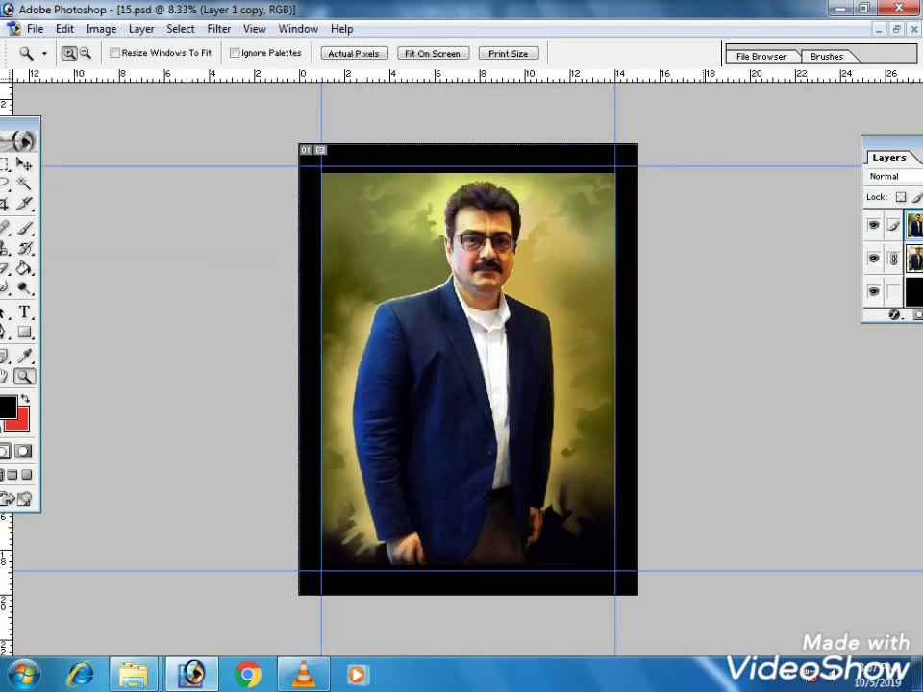
key(ctrl+plus)
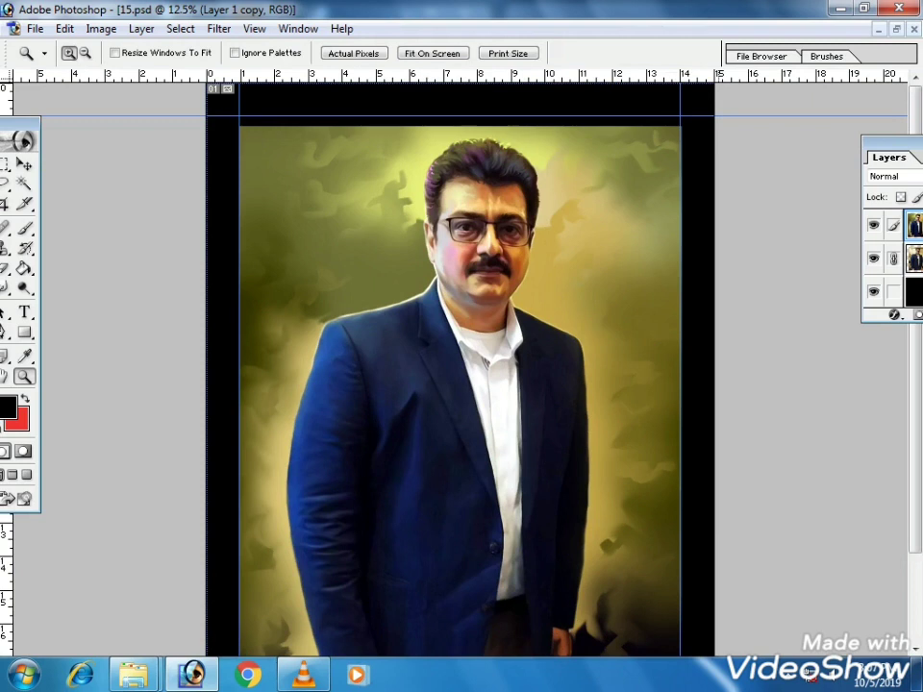
key(ctrl+plus)
key(ctrl+plus)
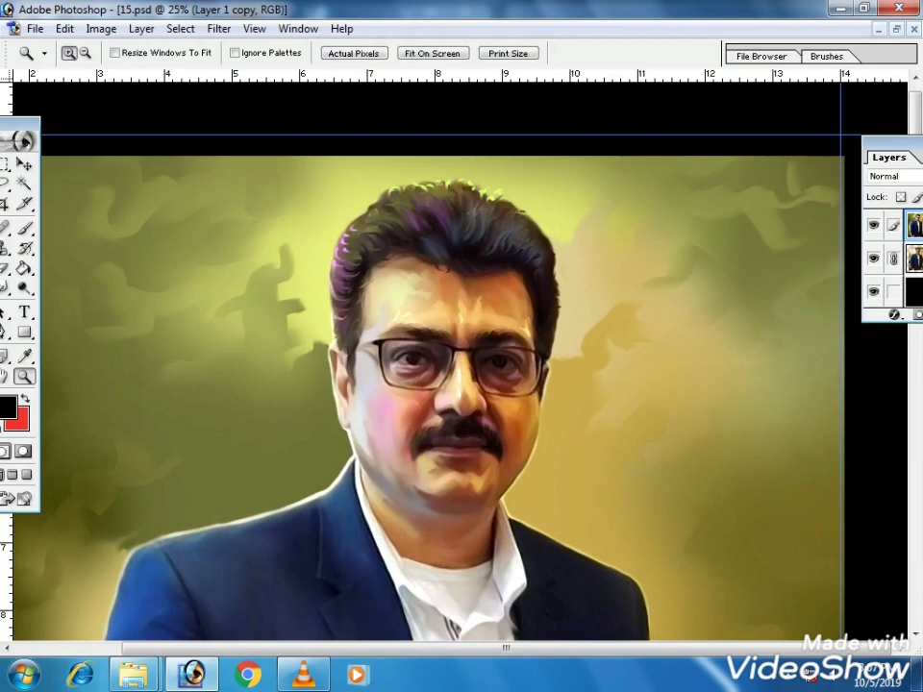
key(ctrl+minus)
key(ctrl+minus)
key(ctrl+minus)
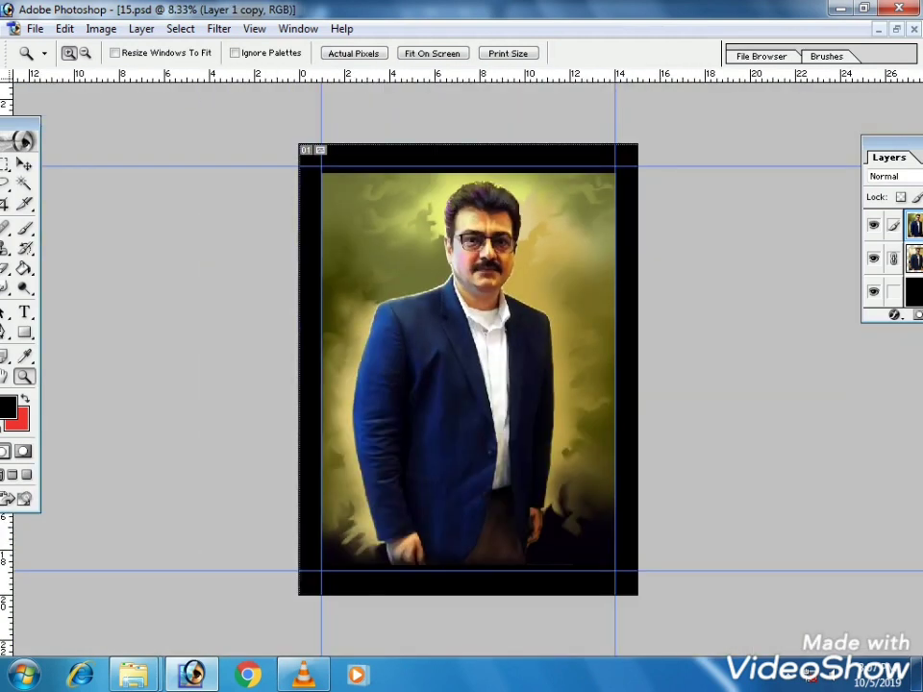
key(ctrl+minus)
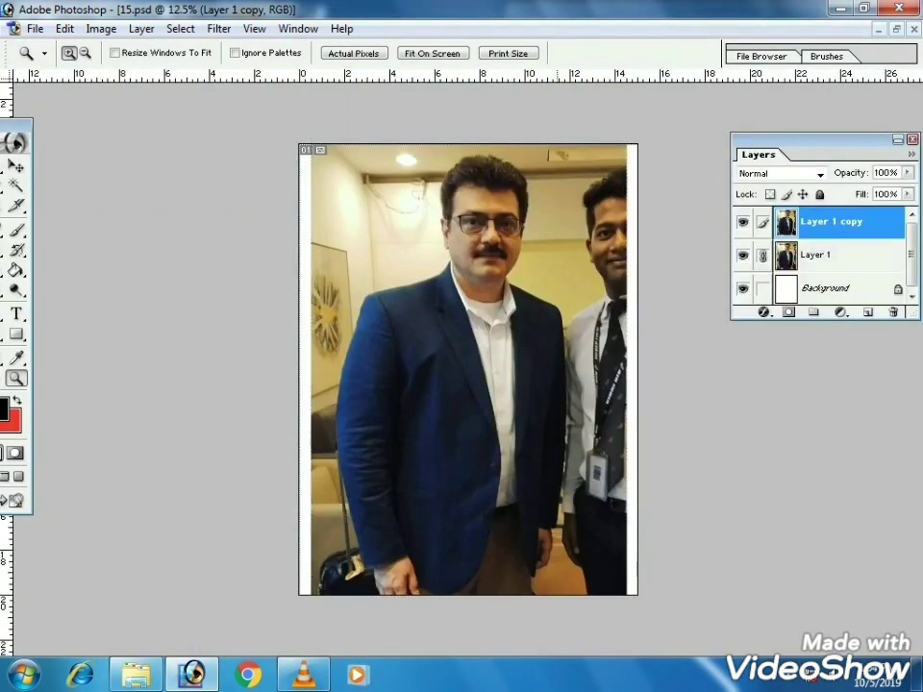
Sample the tan wall colour beside the man's hair and set the Brush tool to 100% opacity.
key(ctrl+plus)
key(ctrl+plus)
key(ctrl+plus)
key(ctrl+plus)
drag(539, 192, 548, 415)
key(ctrl+plus)
mouse_move(625, 240)
mouse_down()
mouse_move(418, 302)
mouse_move(418, 372)
mouse_up()
key(i)
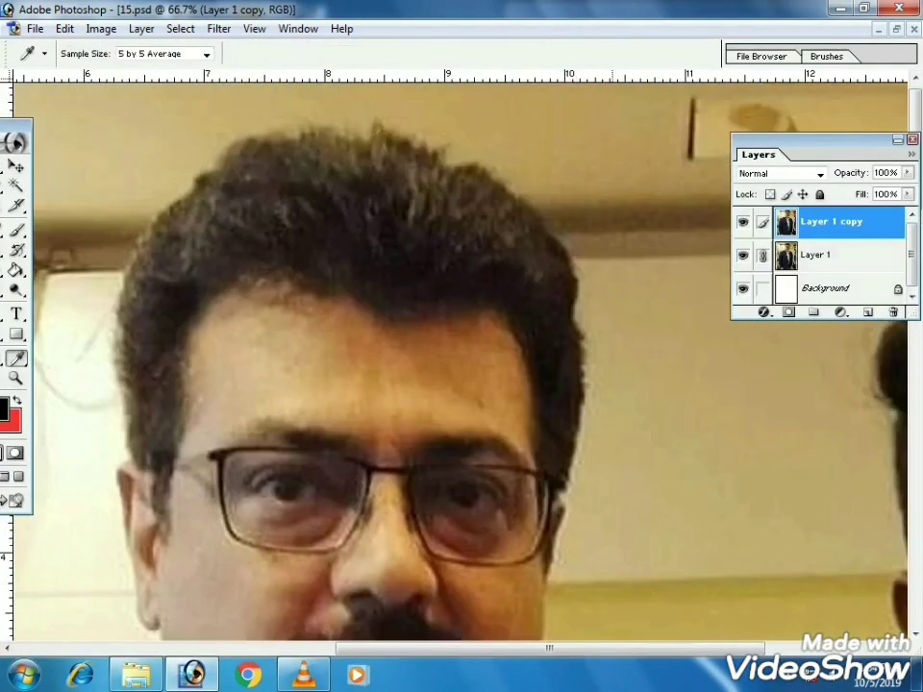
click(553, 159)
key(b)
drag(781, 141, 908, 142)
key(6)
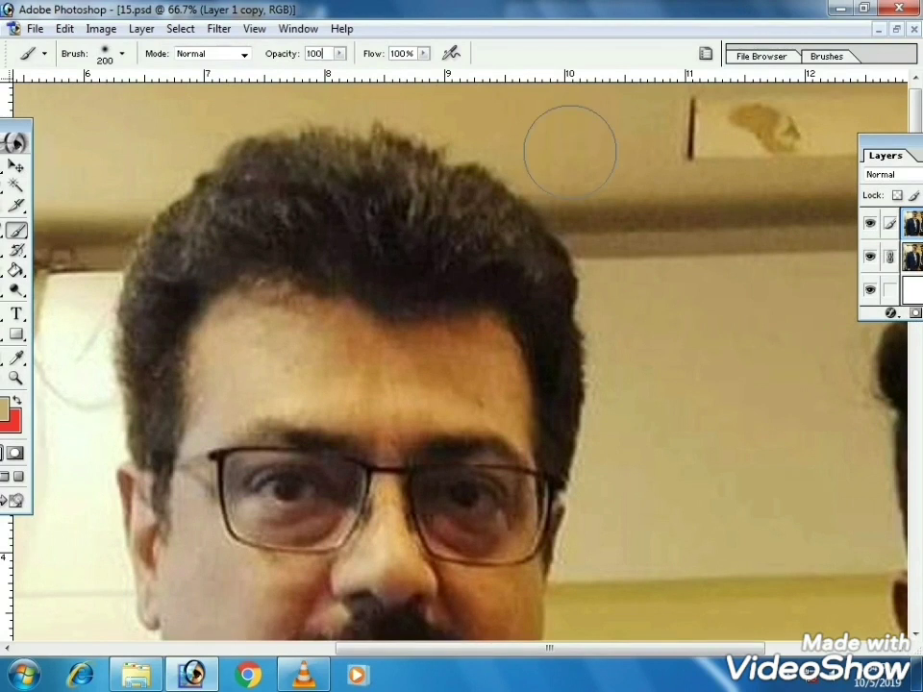
key(Return)
Paint tan over the wall along the right edge of the hair, using brush sizes from 40 to 100.
drag(700, 309, 646, 197)
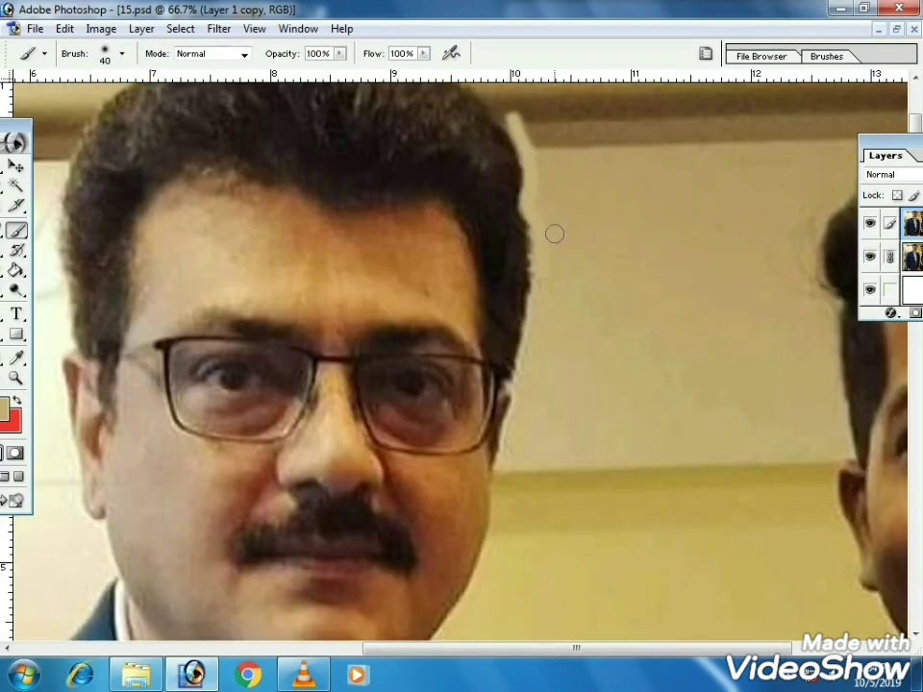
key(])
key(])
key(])
key(])
key(])
drag(552, 231, 572, 286)
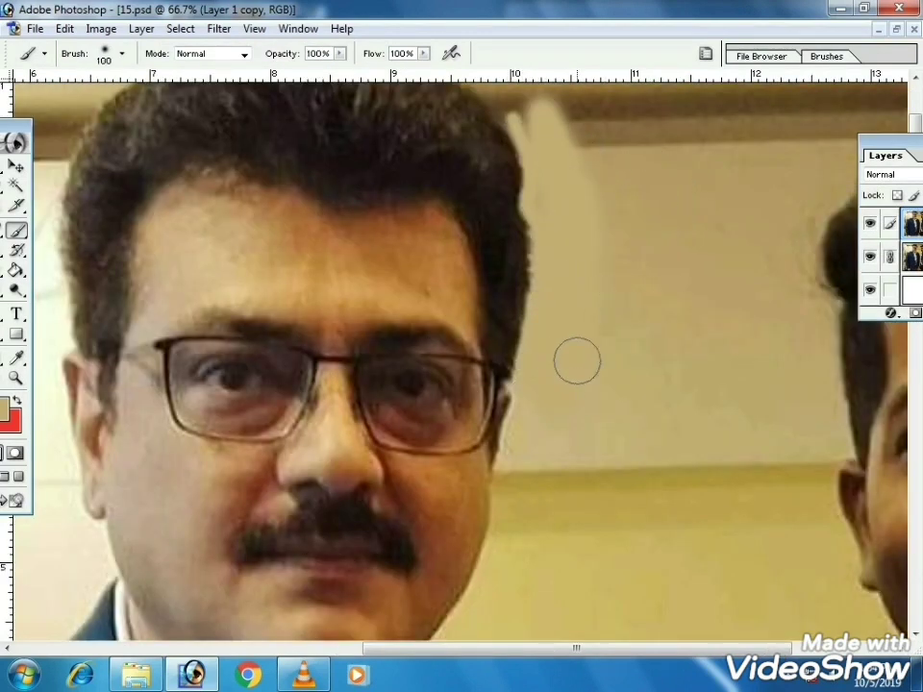
Cover the wall and part of the second man's head with tan using progressively larger soft brushes.
drag(611, 144, 673, 255)
key(])
key(])
key(])
key(])
key(])
mouse_move(693, 204)
mouse_down()
mouse_move(585, 320)
mouse_move(755, 403)
mouse_up()
drag(704, 528, 673, 270)
key(])
mouse_move(717, 197)
mouse_down()
mouse_move(644, 385)
mouse_move(571, 385)
mouse_move(784, 414)
mouse_up()
key([)
key(])
mouse_move(742, 379)
mouse_down()
mouse_move(725, 218)
mouse_move(744, 505)
mouse_up()
drag(692, 346, 715, 507)
Choose a darker ochre and begin painting it along the edge of the face with a size 30 brush.
key(i)
click(369, 377)
click(16, 231)
click(418, 404)
key(bracketleft)
key(bracketleft)
key(bracketleft)
key(bracketleft)
key(bracketleft)
key(bracketleft)
key(bracketleft)
key(bracketleft)
key(bracketleft)
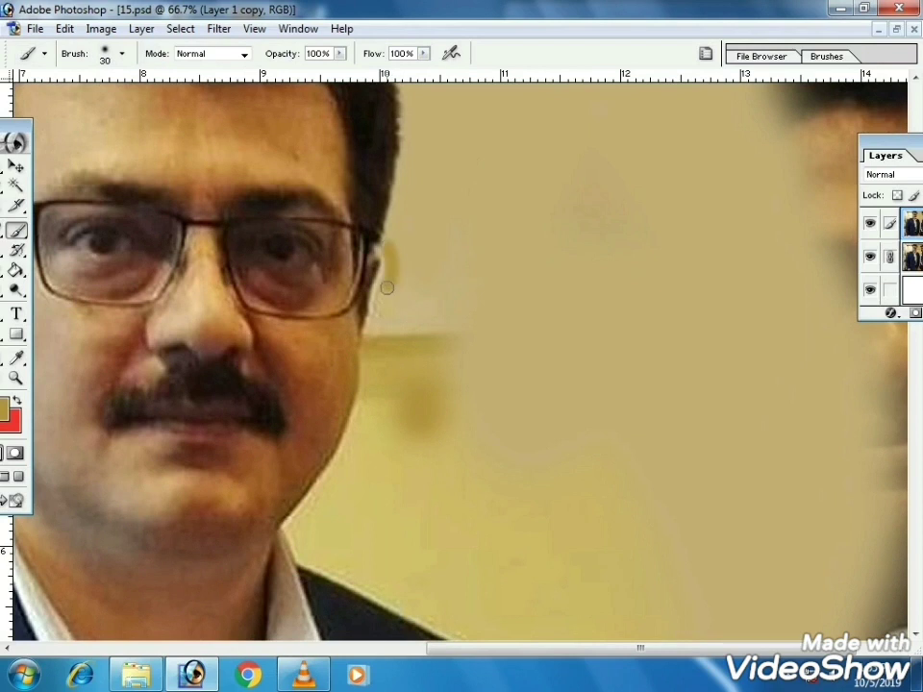
drag(355, 441, 336, 483)
Enlarge the brush and spread ochre over the wall beside the cheek and outward across the tan area.
key(bracketright)
key(bracketright)
key(bracketright)
key(bracketright)
drag(415, 262, 395, 399)
key(bracketright)
key(bracketright)
key(bracketright)
key(bracketright)
mouse_move(444, 288)
mouse_down()
mouse_move(441, 367)
mouse_move(598, 431)
mouse_up()
drag(598, 430, 606, 271)
Paint ochre along the jaw with a size 70 brush and widen the fill over the adjacent wall with larger brushes.
key(bracketleft)
key(bracketleft)
key(bracketleft)
key(bracketleft)
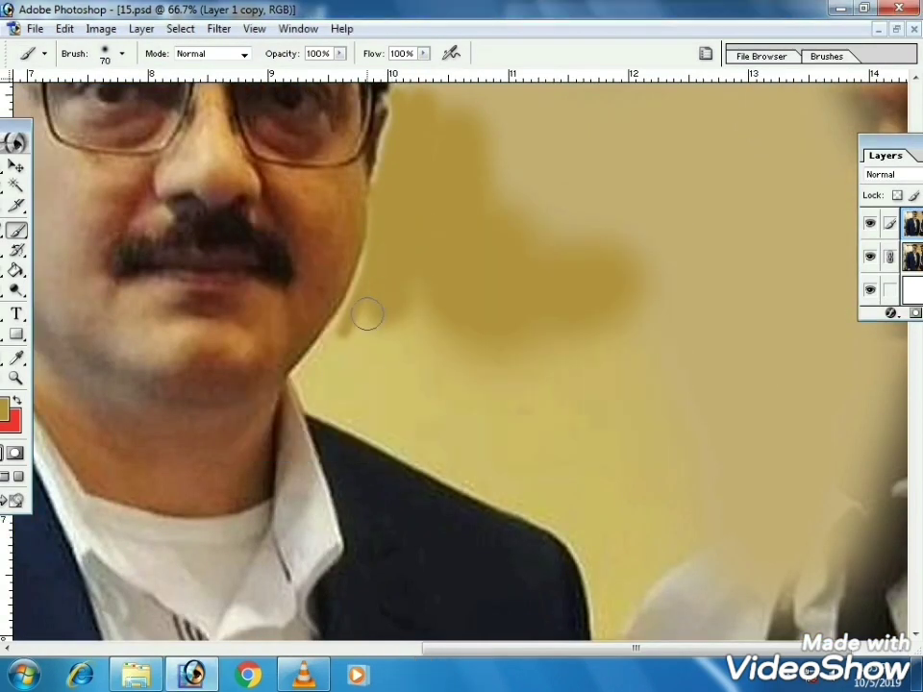
drag(358, 338, 350, 352)
key(bracketright)
key(bracketright)
key(bracketright)
key(bracketright)
key(bracketright)
key(bracketright)
key(bracketright)
key(bracketright)
key(bracketright)
mouse_move(515, 332)
mouse_down()
mouse_move(552, 360)
mouse_move(494, 377)
mouse_up()
key(bracketleft)
drag(469, 423, 470, 364)
Paint ochre closely along the shirt collar and the jacket's shoulder line with a smaller brush.
key(bracketleft)
key(bracketleft)
key(bracketleft)
key(bracketleft)
key(bracketleft)
key(bracketleft)
drag(330, 352, 575, 471)
Fill the wall above the jacket's shoulder with ochre, increasing the brush size up to 300.
key(bracketright)
key(bracketright)
key(bracketright)
key(bracketright)
mouse_move(377, 297)
mouse_down()
mouse_move(344, 338)
mouse_move(387, 356)
mouse_move(456, 359)
mouse_move(543, 432)
mouse_move(647, 458)
mouse_move(735, 409)
mouse_up()
key(bracketright)
key(bracketright)
key(bracketright)
key(bracketright)
key(bracketleft)
key(bracketleft)
key(bracketleft)
key(bracketright)
key(bracketright)
key(bracketright)
key(bracketright)
key(bracketright)
key(bracketright)
key(bracketright)
drag(742, 438, 709, 288)
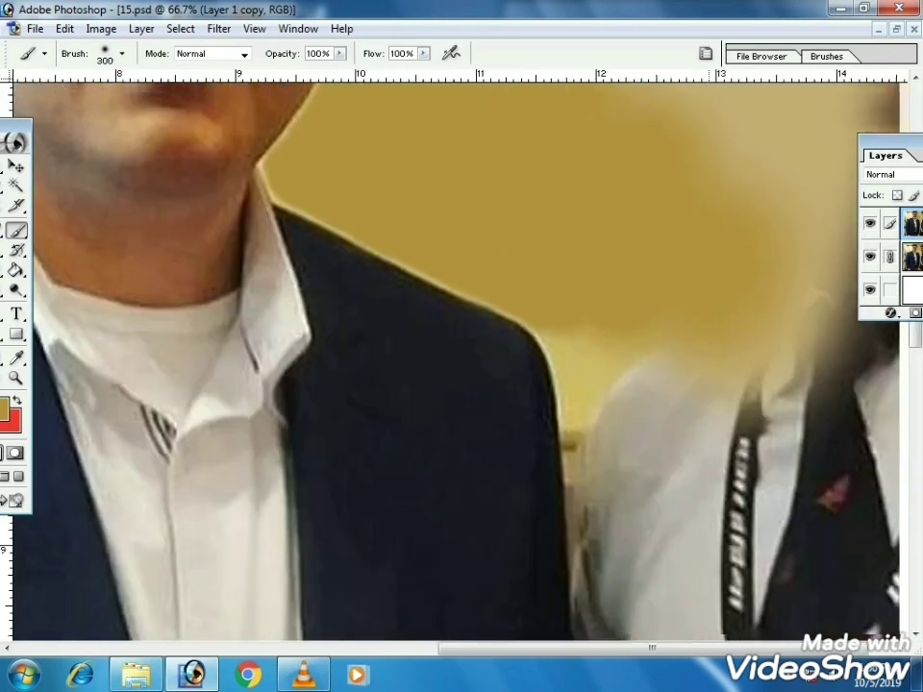
Paint ochre down past the jacket's shoulder and over the second man's shirt, adjusting the brush size.
key(bracketleft)
key(bracketleft)
key(bracketleft)
key(bracketleft)
key(bracketleft)
key(bracketright)
key(bracketright)
key(bracketright)
key(bracketright)
key(bracketright)
key(bracketright)
key(bracketright)
key(bracketright)
key(bracketright)
key(bracketright)
key(bracketright)
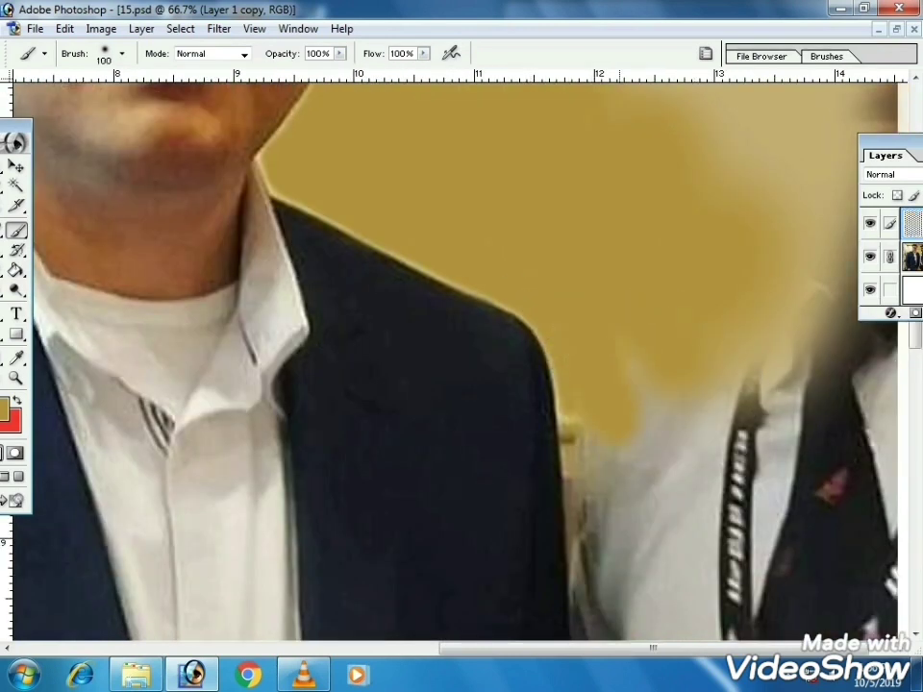
key(ctrl+minus)
key(ctrl+minus)
key(ctrl+minus)
key(bracketleft)
key(bracketleft)
key(bracketleft)
key(bracketleft)
key(bracketleft)
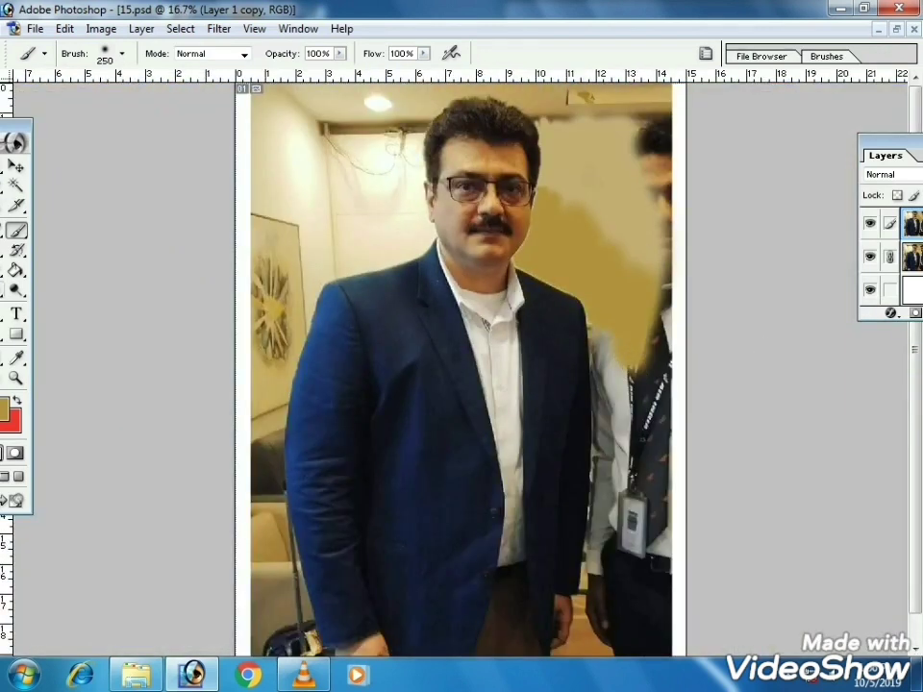
Change the foreground colour to a light yellow-green for painting the wall around the top of the hair.
key(z)
drag(541, 138, 560, 150)
key(ctrl+minus)
key(ctrl+minus)
key(ctrl+minus)
key(ctrl+minus)
key(ctrl+minus)
key(ctrl+minus)
key(ctrl+minus)
key(ctrl+minus)
key(ctrl+minus)
key(ctrl+plus)
key(i)
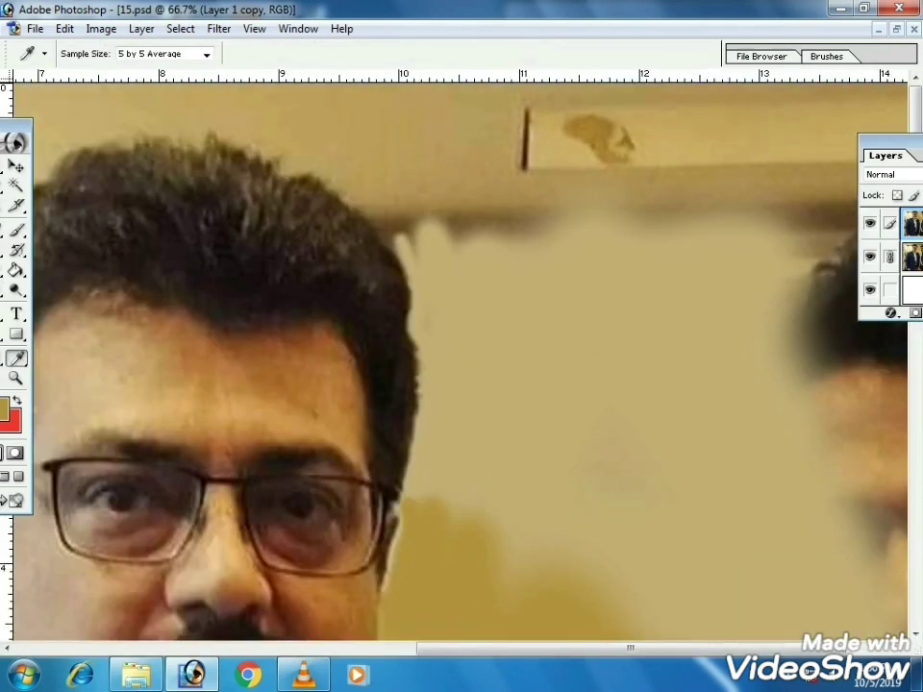
click(4, 408)
click(602, 325)
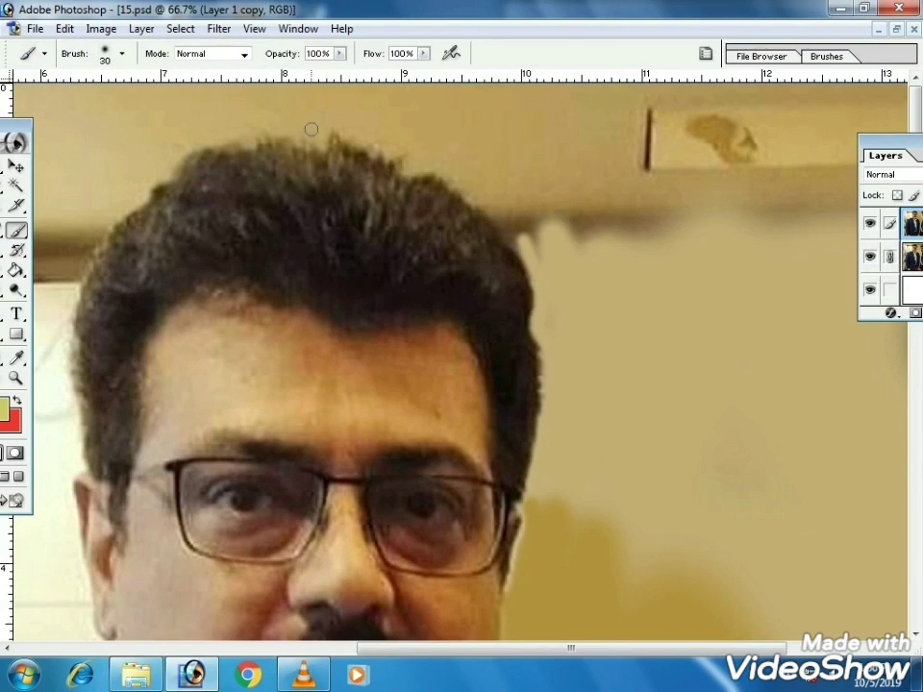
Paint light yellow-green over the wall along the top and right side of the hair, gradually enlarging the brush.
drag(439, 168, 524, 240)
key(bracketright)
key(bracketright)
drag(370, 91, 437, 144)
key(bracketright)
key(bracketright)
key(bracketright)
key(bracketright)
key(bracketright)
mouse_move(347, 106)
mouse_down()
mouse_move(504, 146)
mouse_move(474, 166)
mouse_move(558, 231)
mouse_up()
Cover the wall label and the upper wall to the right of the head with yellow-green, using a larger brush.
key(bracketleft)
key(bracketleft)
key(bracketright)
key(bracketright)
key(bracketright)
key(bracketright)
key(bracketright)
key(bracketright)
key(bracketright)
mouse_move(579, 177)
mouse_down()
mouse_move(683, 175)
mouse_move(818, 154)
mouse_up()
Paint yellow-green along the top and left side of the hair with the brush reduced to about 90.
key(bracketleft)
key(bracketleft)
key(bracketleft)
key(bracketleft)
key(bracketleft)
key(bracketleft)
key(bracketleft)
key(bracketright)
key(bracketright)
mouse_move(306, 99)
mouse_down()
mouse_move(194, 104)
mouse_move(124, 123)
mouse_up()
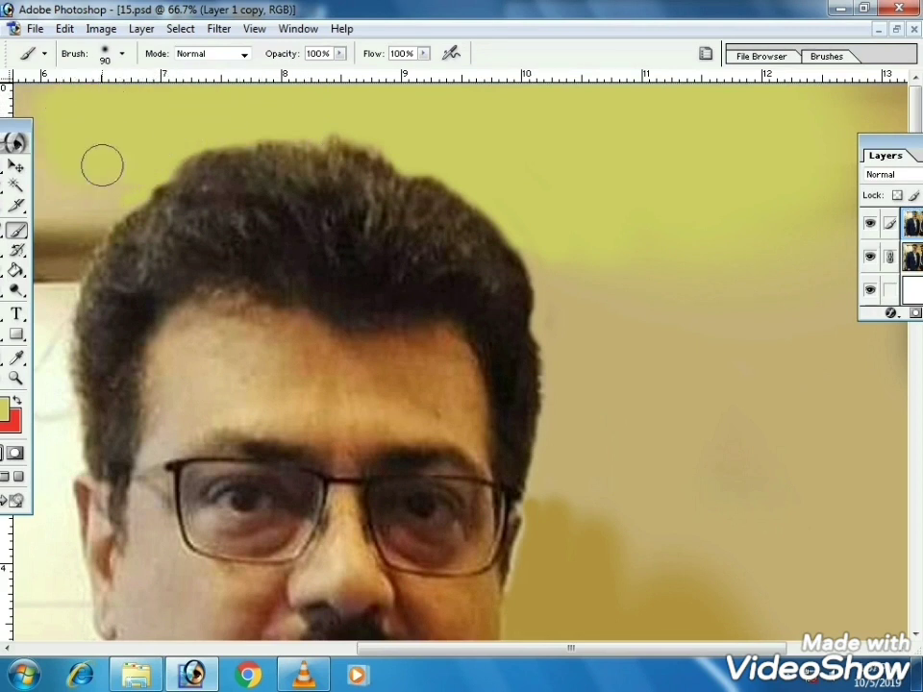
Extend the yellow-green wall towards the photo's upper-right corner with an enlarged brush.
key(bracketright)
key(bracketright)
key(ctrl+minus)
key(ctrl+minus)
key(ctrl+minus)
key(bracketright)
key(bracketright)
drag(684, 135, 709, 132)
Change the foreground colour to a dark olive and shade the photo's upper-right corner with a size 700 brush.
click(4, 408)
mouse_move(577, 233)
mouse_down()
mouse_move(715, 224)
mouse_move(577, 346)
mouse_up()
click(579, 526)
click(827, 379)
key(bracketright)
key(bracketright)
key(bracketright)
drag(782, 118, 794, 197)
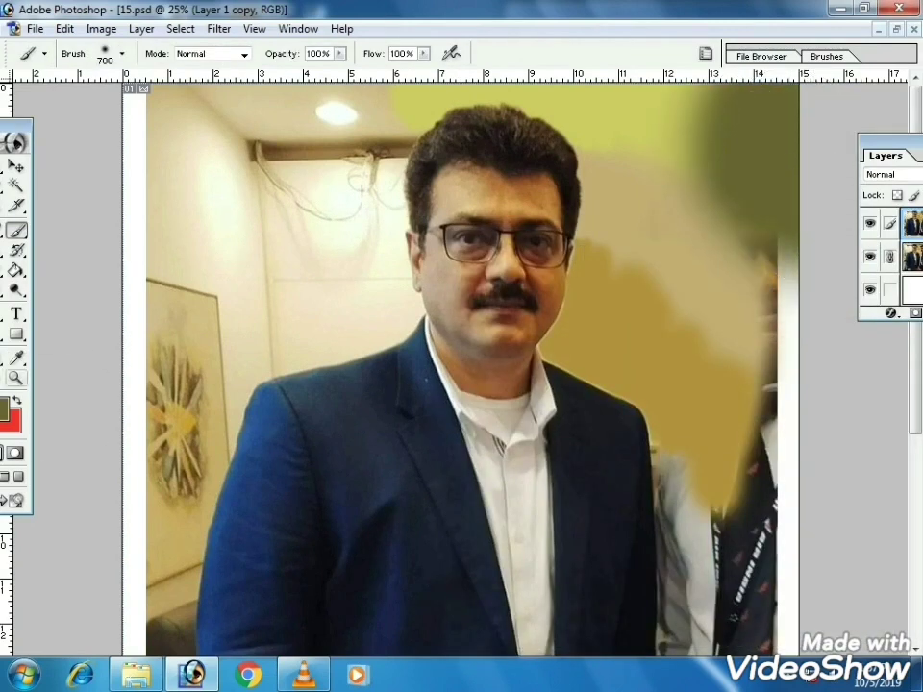
Sample the wall, change the foreground to a greyish olive and paint it down the photo's right edge below the dark corner.
click(16, 360)
click(693, 250)
click(4, 408)
mouse_move(577, 343)
mouse_down()
mouse_move(777, 276)
mouse_move(611, 346)
mouse_move(657, 313)
mouse_move(602, 335)
mouse_up()
click(891, 403)
click(4, 409)
click(667, 407)
click(684, 442)
click(911, 367)
key(b)
mouse_move(794, 243)
mouse_down()
mouse_move(706, 330)
mouse_move(804, 421)
mouse_up()
Sample the ochre of the wall and paint it closely along the jacket's upper sleeve, using brush sizes from 80 to 175.
click(16, 359)
click(662, 394)
click(16, 377)
click(678, 515)
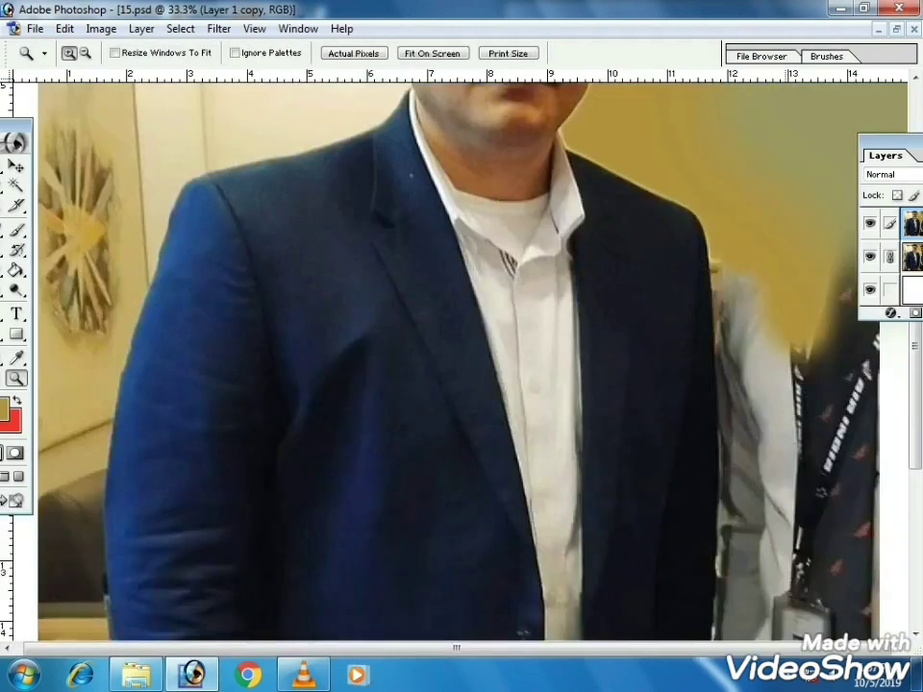
click(685, 362)
key(i)
key(b)
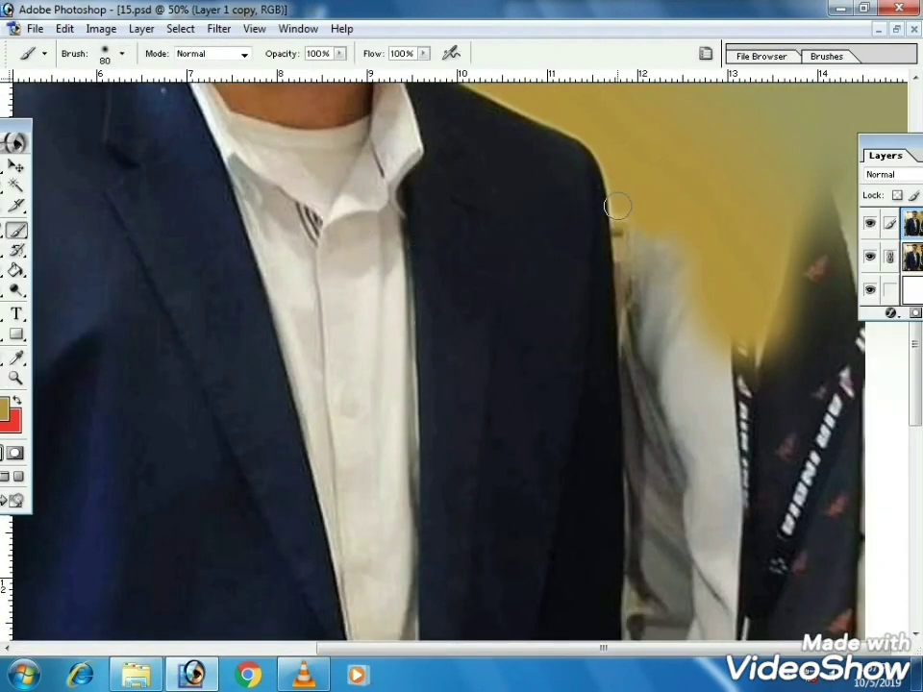
drag(649, 273, 684, 268)
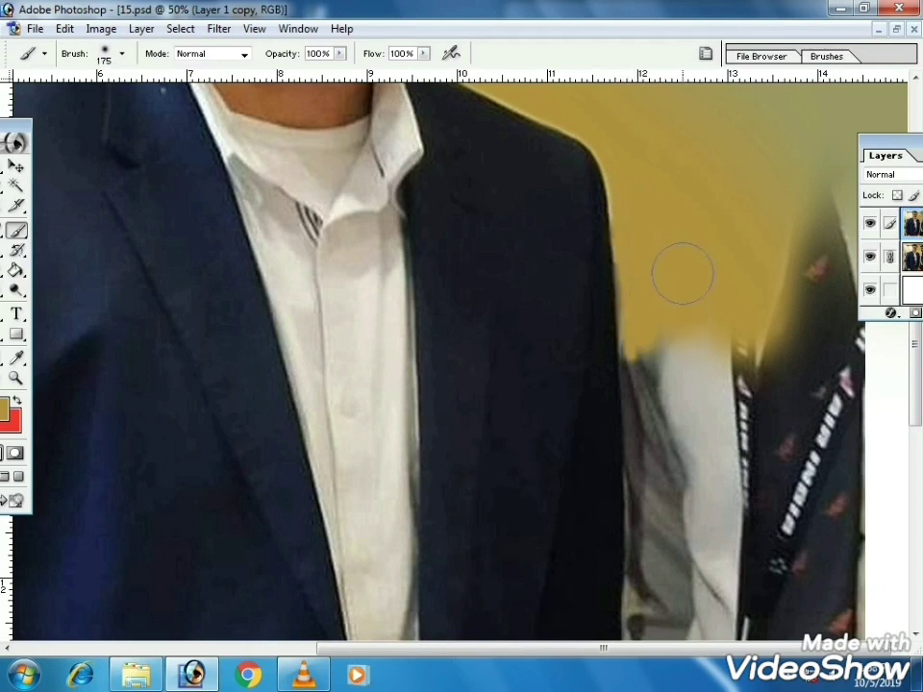
Continue the ochre down over the second man's shirt and lanyard, adjusting the brush size.
key(bracketleft)
drag(660, 330, 667, 394)
key(bracketright)
key(bracketright)
key(bracketright)
scroll(667, 461, down, 5)
mouse_move(723, 251)
mouse_down()
mouse_move(723, 296)
mouse_move(747, 373)
mouse_up()
Trace the jacket sleeve's edge with ochre at brush size 40 and fill the shirt beside it at size 150.
key(bracketleft)
key(bracketleft)
key(bracketleft)
key(bracketleft)
key(bracketright)
key(bracketright)
key(bracketright)
key(bracketright)
key(bracketright)
key(bracketright)
key(bracketright)
key(bracketright)
key(bracketright)
key(bracketright)
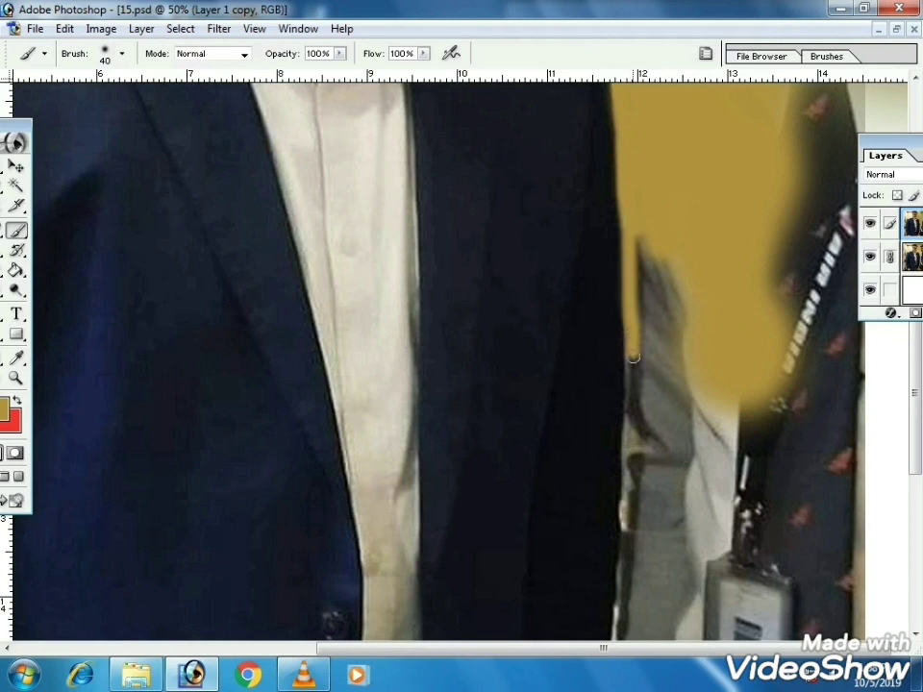
drag(645, 294, 707, 423)
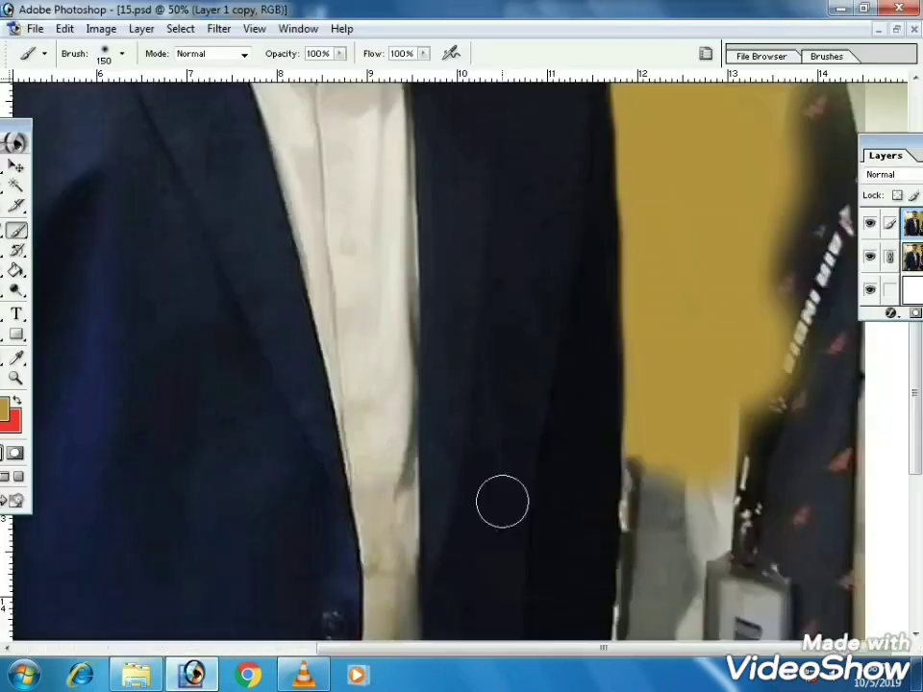
Paint ochre down the lower sleeve's edge and over the second man's arm and ID badge, enlarging the brush to 150.
drag(769, 346, 751, 277)
scroll(650, 248, down, 5)
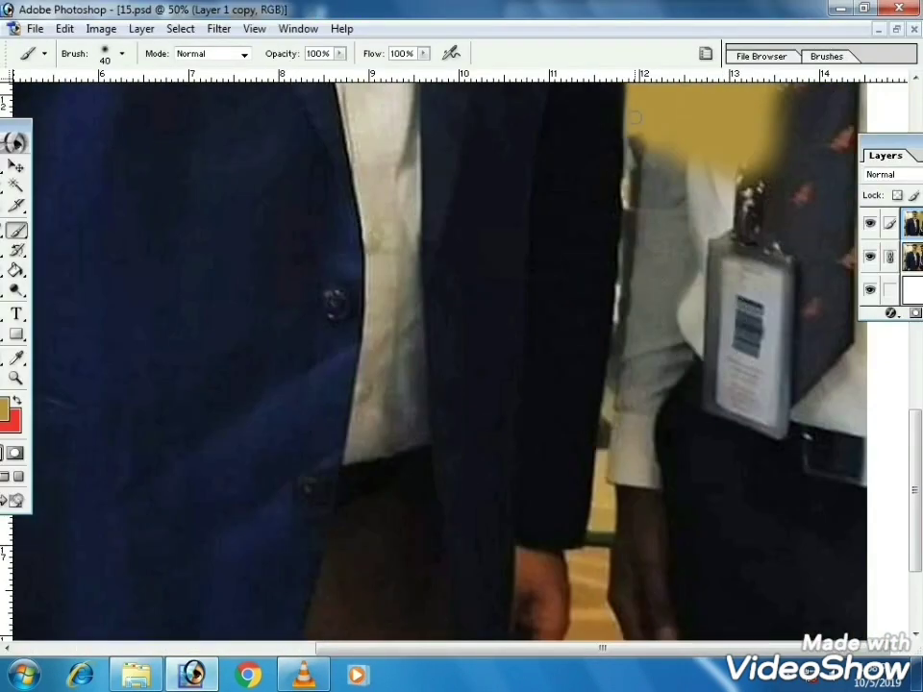
key(bracketright)
key(bracketright)
key(bracketright)
key(bracketright)
key(bracketright)
key(bracketright)
key(bracketright)
key(bracketright)
key(bracketright)
mouse_move(645, 196)
mouse_down()
mouse_move(637, 298)
mouse_move(750, 239)
mouse_move(687, 336)
mouse_move(657, 291)
mouse_move(643, 303)
mouse_move(627, 383)
mouse_move(672, 365)
mouse_move(772, 222)
mouse_move(703, 481)
mouse_up()
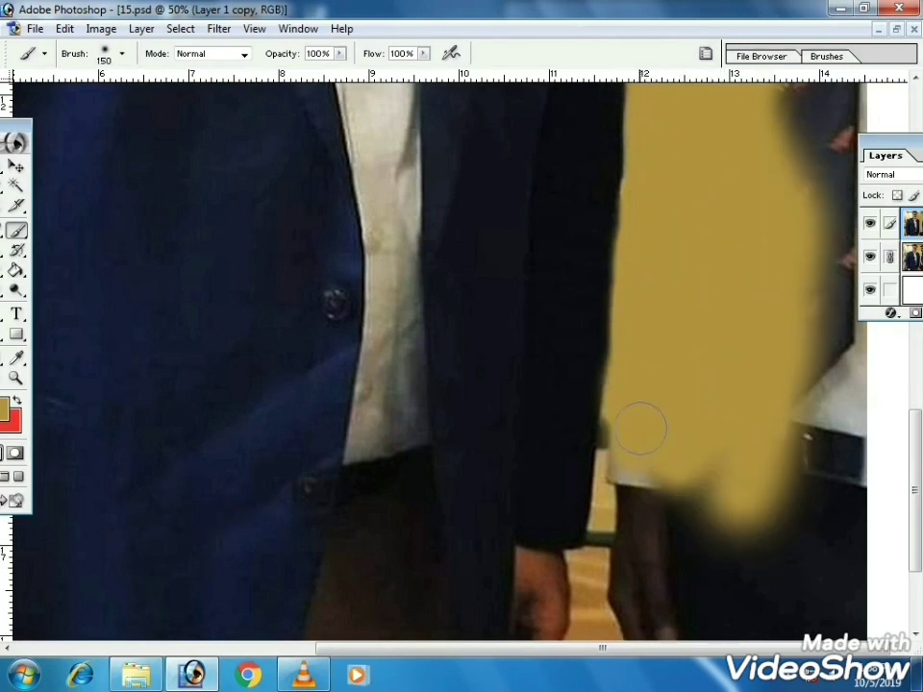
Cover the second man's shirt cuff and waist beside the jacket's sleeve end with ochre, using a larger brush.
key(bracketright)
key(bracketright)
key(bracketright)
mouse_move(599, 462)
mouse_down()
mouse_move(618, 487)
mouse_move(624, 523)
mouse_move(735, 490)
mouse_move(836, 373)
mouse_move(826, 538)
mouse_up()
Sample black from the second man's trousers, darken the area around them and outline the main subject's hand with a size 40 brush.
key(bracketright)
key(bracketright)
key(bracketright)
key(bracketright)
key(bracketright)
key(bracketright)
key(bracketright)
key(bracketright)
key(bracketright)
scroll(735, 490, down, 3)
click(17, 357)
alt+click(731, 447)
key(bracketright)
key(bracketright)
key(bracketleft)
key(bracketleft)
key(bracketleft)
key(bracketleft)
key(bracketleft)
key(bracketleft)
key(bracketleft)
key(bracketleft)
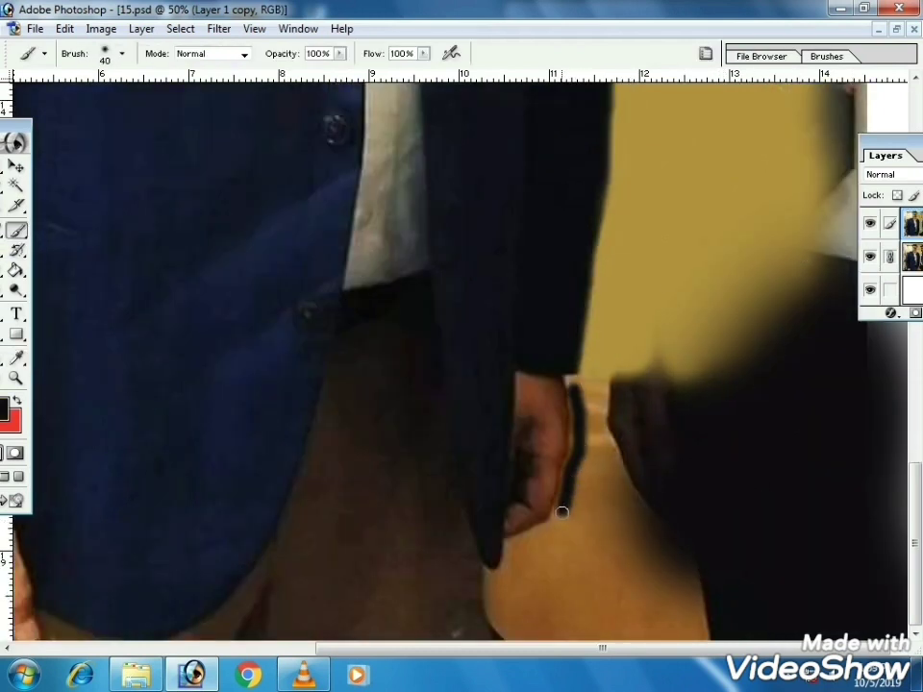
Fill the gap between the subject's hand and the second man's trousers with black, using a larger brush.
key(bracketright)
key(bracketright)
key(bracketright)
key(bracketright)
key(bracketright)
mouse_move(592, 412)
mouse_down()
mouse_move(623, 422)
mouse_move(616, 497)
mouse_move(642, 513)
mouse_up()
key(bracketright)
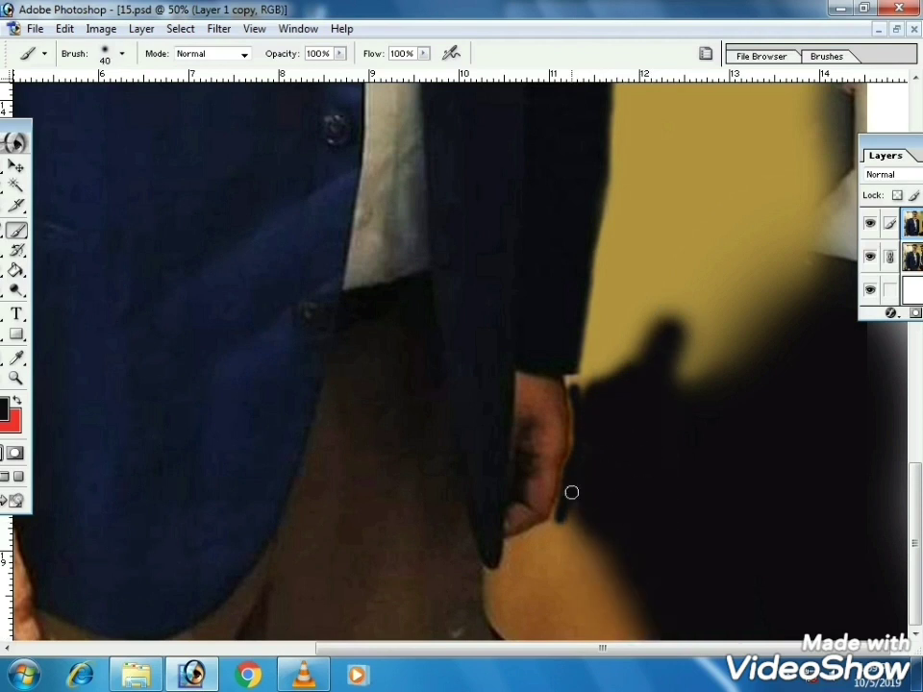
Paint the floor below the hand and the photo's lower corners black, enlarging the brush up to 900.
key(bracketright)
key(bracketright)
key(bracketright)
key(bracketright)
key(bracketright)
key(bracketright)
key(bracketright)
key(bracketright)
key(bracketright)
key(bracketright)
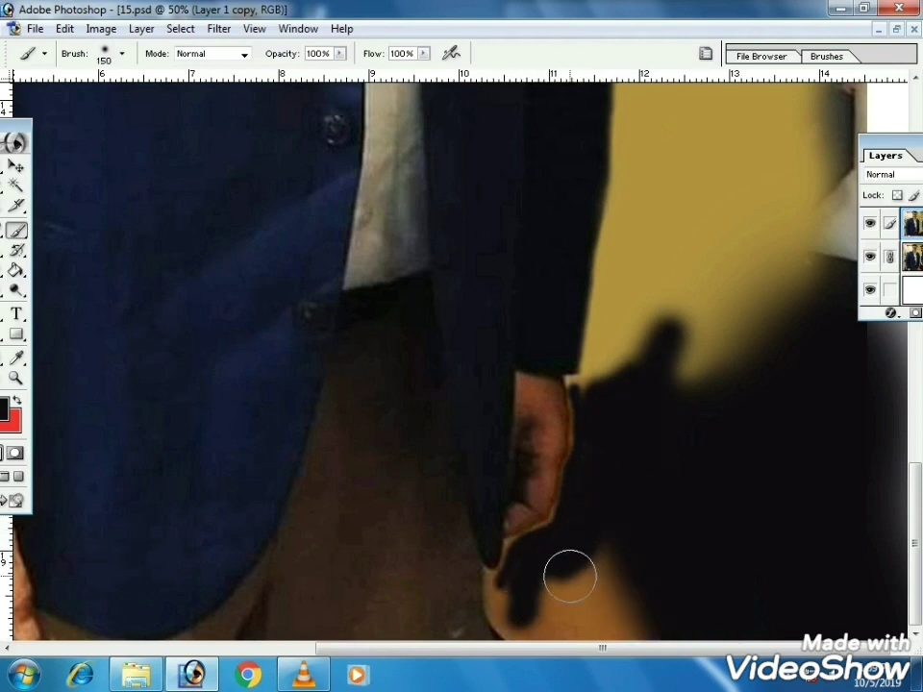
key(ctrl+0)
key(ctrl+minus)
key(ctrl+minus)
key(ctrl+minus)
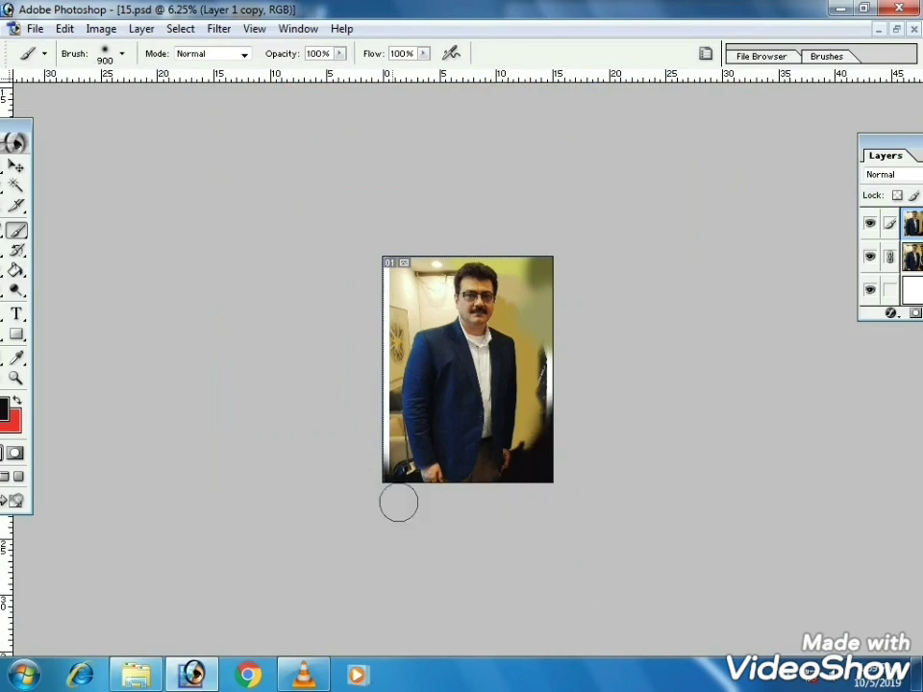
Sample the wall, change the foreground to a very dark olive and paint over the remaining second man along the right edge.
click(15, 378)
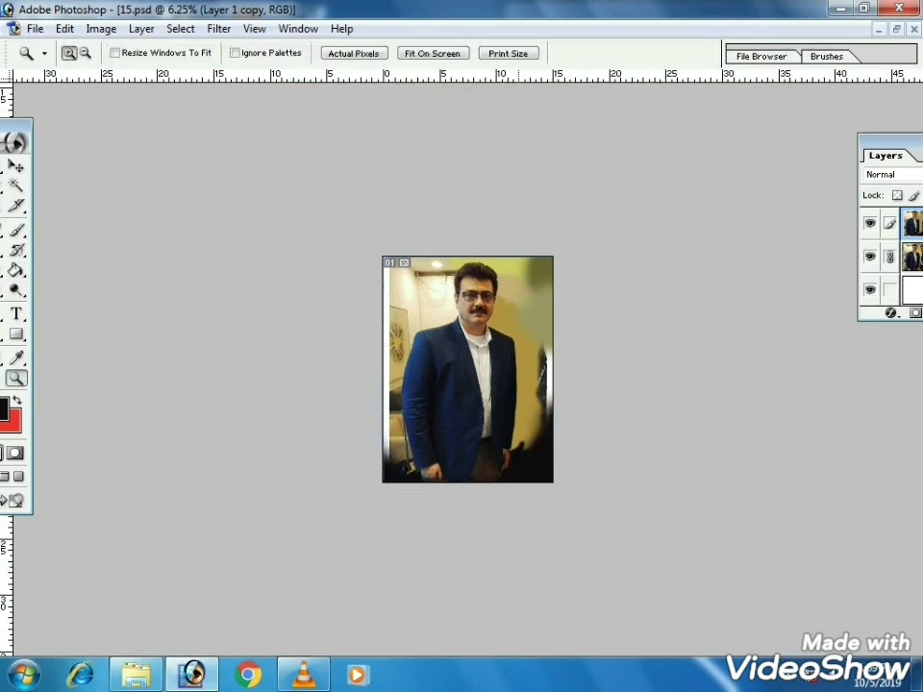
click(471, 385)
click(471, 384)
click(471, 384)
click(15, 358)
click(615, 337)
click(4, 408)
click(873, 516)
drag(779, 280, 592, 374)
click(873, 406)
key(b)
mouse_move(690, 370)
mouse_down()
mouse_move(686, 293)
mouse_move(688, 521)
mouse_up()
scroll(687, 385, up, 2)
click(16, 377)
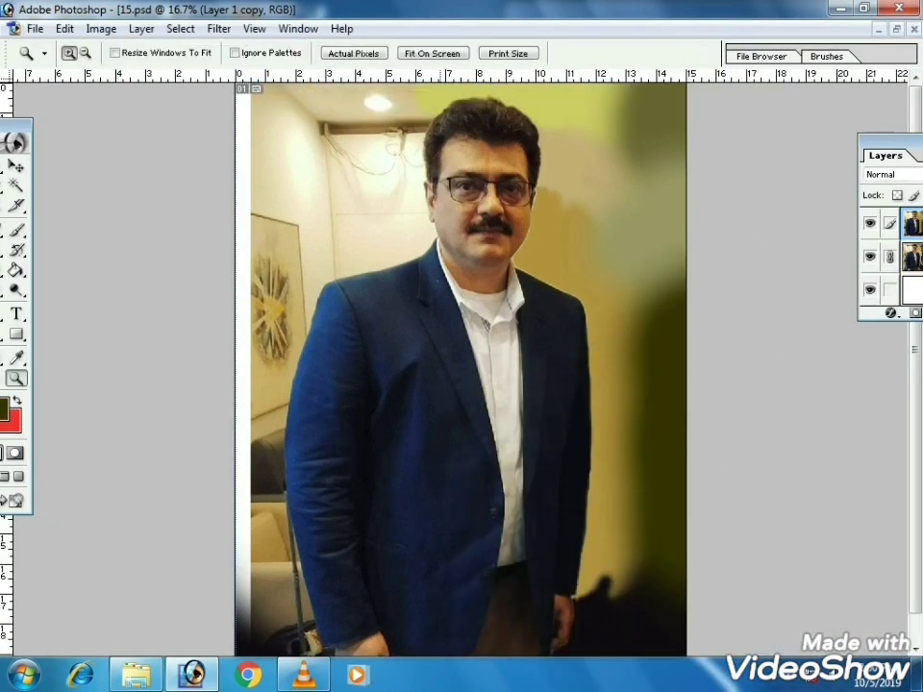
Sample the yellow-green above the man's head and paint it over the ceiling and upper wall on the other side of his hair.
double_click(379, 246)
click(379, 245)
click(15, 358)
click(505, 115)
click(15, 231)
key(bracketleft)
key(bracketleft)
key(bracketleft)
key(bracketleft)
key(bracketleft)
key(bracketright)
key(bracketright)
key(bracketright)
mouse_move(406, 113)
mouse_down()
mouse_move(333, 135)
mouse_move(335, 222)
mouse_move(277, 264)
mouse_up()
Paint yellow-green over the remaining ceiling beam and hanging wires beside the hair, starting with a small brush and enlarging it for the wall.
click(16, 378)
drag(141, 85, 837, 494)
click(16, 231)
key(bracketleft)
key(bracketleft)
key(bracketleft)
key(bracketleft)
key(bracketleft)
key(bracketleft)
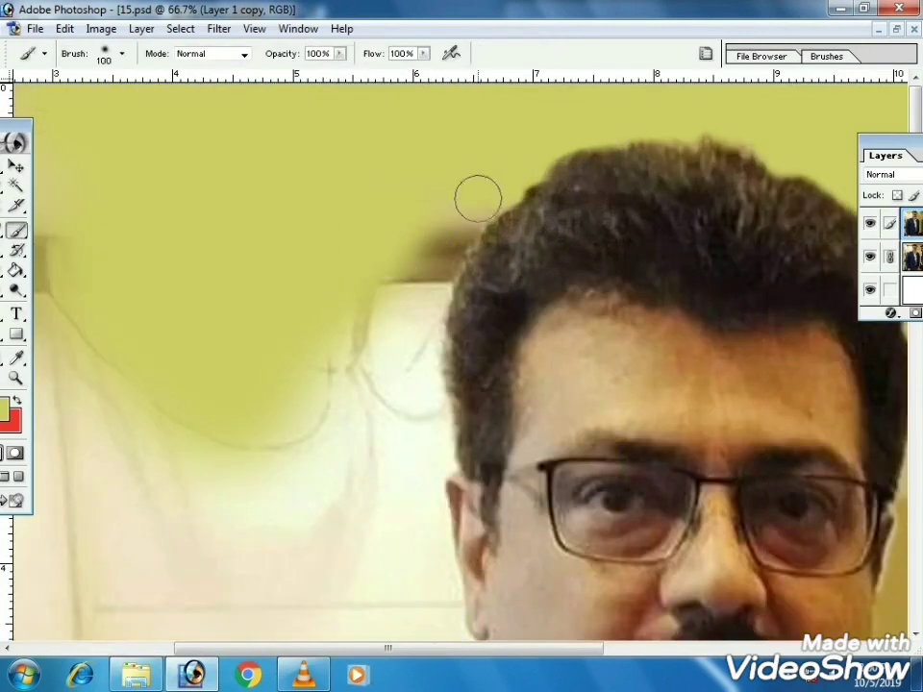
key(bracketright)
key(bracketright)
key(bracketright)
key(bracketright)
drag(405, 274, 395, 250)
key(bracketright)
key(bracketright)
key(bracketright)
mouse_move(426, 335)
mouse_down()
mouse_move(409, 355)
mouse_move(245, 424)
mouse_move(191, 387)
mouse_up()
Extend the yellow-green down the hair's edge with a size 30 brush, then cover the adjacent upper wall with a larger one.
key(bracketright)
key(bracketright)
key(bracketright)
key(bracketright)
key(bracketright)
scroll(289, 365, down, 2)
key(bracketleft)
key(bracketleft)
key(bracketleft)
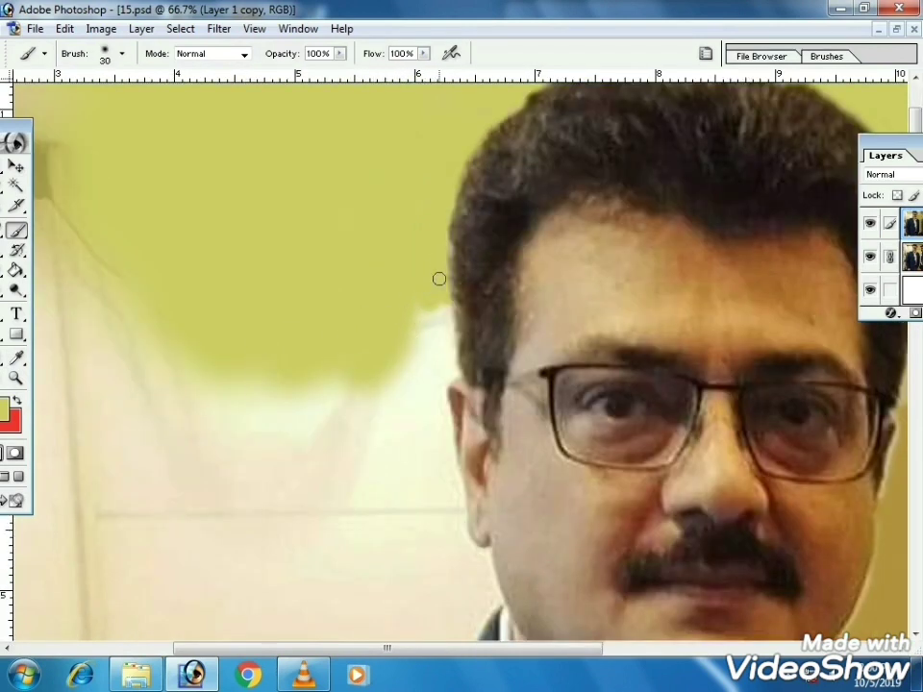
key(bracketright)
key(bracketright)
key(bracketright)
key(bracketright)
key(bracketright)
mouse_move(416, 348)
mouse_down()
mouse_move(343, 383)
mouse_move(156, 303)
mouse_move(132, 373)
mouse_up()
key(bracketright)
key(bracketright)
key(ctrl+minus)
key(ctrl+minus)
key(ctrl+minus)
key(bracketright)
drag(275, 230, 253, 215)
Change the foreground to a dark olive green and paint the photo's upper-left corner and edge, enlarging the brush to 500.
click(5, 408)
mouse_move(577, 371)
mouse_down()
mouse_move(704, 335)
mouse_move(539, 404)
mouse_up()
click(744, 513)
click(832, 435)
key(bracketright)
key(bracketright)
key(bracketright)
key(bracketright)
key(bracketright)
drag(247, 107, 146, 175)
drag(238, 168, 144, 216)
key(bracketright)
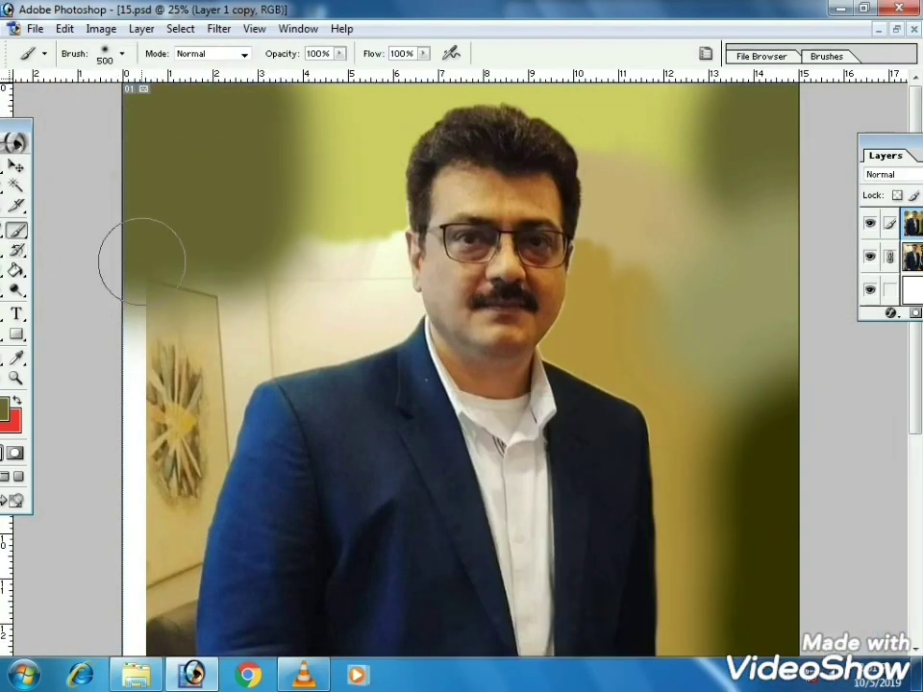
drag(101, 255, 85, 339)
Outline the ear on the pale wall side with dark olive green, using a much smaller brush.
key(bracketleft)
click(15, 379)
click(493, 334)
click(493, 333)
click(277, 250)
click(16, 231)
key(bracketleft)
key(bracketleft)
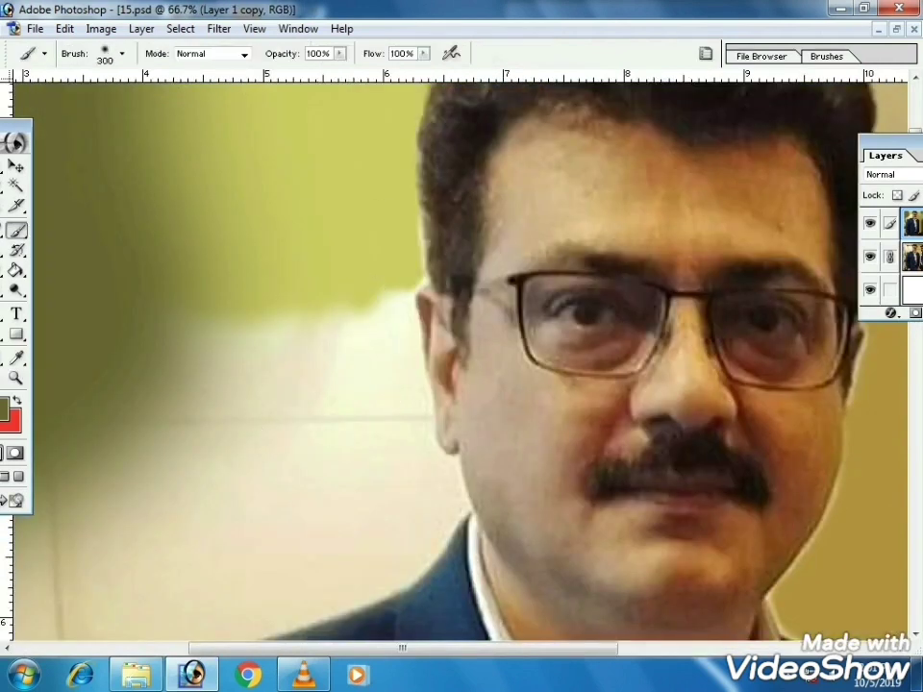
click(16, 379)
click(469, 362)
click(17, 230)
key(bracketleft)
key(bracketleft)
key(bracketleft)
key(bracketleft)
key(bracketleft)
key(bracketleft)
key(bracketleft)
key(bracketleft)
key(bracketleft)
key(bracketleft)
key(bracketleft)
key(bracketleft)
key(bracketleft)
drag(366, 306, 388, 434)
Fill the pale wall beside the ear with dark olive green, enlarging the brush away from the outline.
key(bracketright)
key(bracketright)
key(bracketright)
mouse_move(342, 268)
mouse_down()
mouse_move(338, 293)
mouse_move(364, 452)
mouse_up()
key(bracketright)
key(bracketright)
key(bracketright)
key(bracketright)
key(bracketright)
key(bracketright)
mouse_move(264, 261)
mouse_down()
mouse_move(276, 315)
mouse_move(236, 432)
mouse_move(321, 483)
mouse_up()
key(bracketright)
drag(278, 435, 280, 293)
Touch up the olive beside the earlobe with a size 40 brush and continue the outline below it along the jaw.
key(bracketleft)
key(bracketleft)
key(bracketleft)
key(bracketleft)
key(bracketleft)
key(bracketleft)
key(bracketleft)
drag(343, 333, 349, 349)
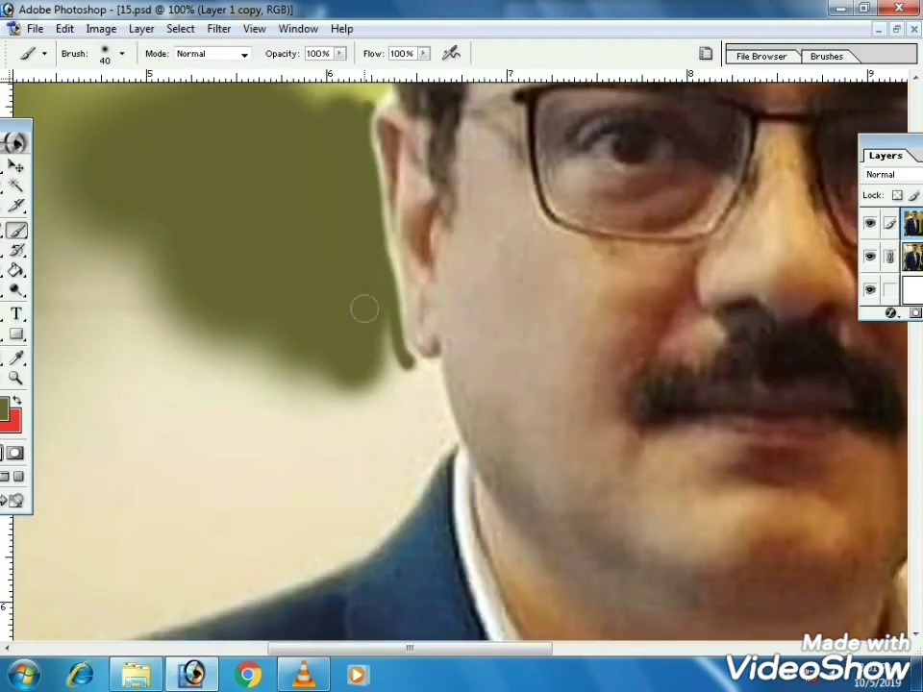
drag(419, 373, 431, 415)
Fill the wall between the jaw outline and the jacket shoulder with more dark olive green, using a larger brush.
key(bracketright)
key(bracketright)
key(bracketright)
drag(375, 340, 390, 383)
key(bracketright)
key(bracketright)
key(bracketright)
key(bracketright)
key(bracketright)
mouse_move(282, 378)
mouse_down()
mouse_move(241, 400)
mouse_move(301, 404)
mouse_up()
key(bracketleft)
key(bracketleft)
drag(346, 408, 362, 383)
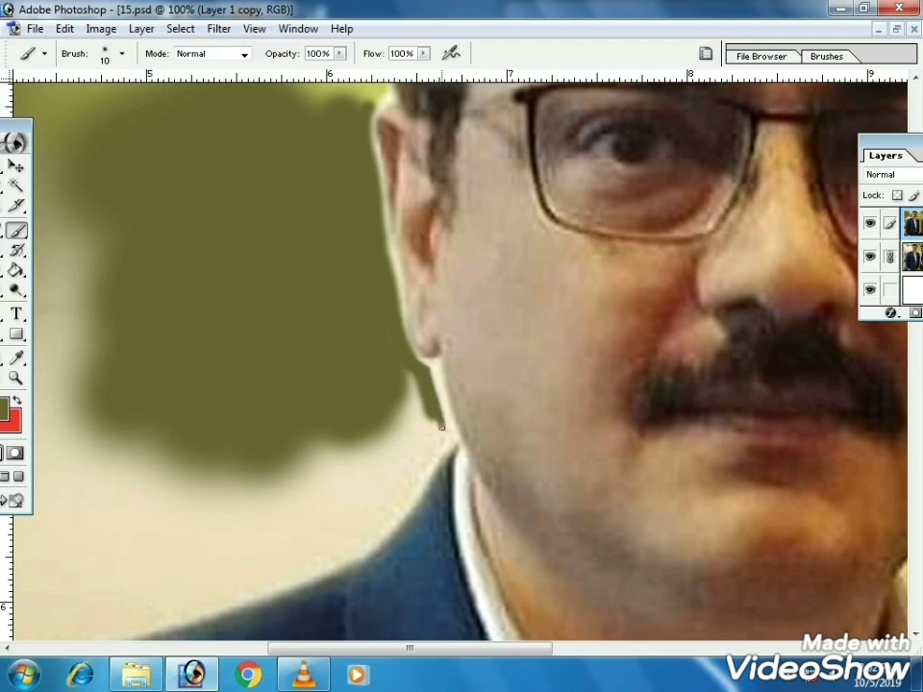
Continue the dark olive outline down the jaw toward the collar and fill the pale wall beside it, enlarging the brush away from the edge.
drag(430, 390, 431, 445)
key(bracketright)
key(bracketright)
key(bracketright)
key(bracketright)
drag(398, 402, 346, 454)
key(bracketright)
key(bracketright)
key(bracketright)
key(bracketright)
key(bracketright)
key(bracketright)
key(bracketright)
mouse_move(274, 466)
mouse_down()
mouse_move(196, 436)
mouse_move(94, 370)
mouse_up()
Paint the pale wall between the jaw and the upper jacket shoulder dark olive, using smaller strokes near the collar and a larger brush farther out.
key(bracketleft)
key(bracketleft)
key(bracketleft)
key(bracketleft)
mouse_move(267, 514)
mouse_down()
mouse_move(360, 474)
mouse_move(260, 579)
mouse_up()
key(bracketright)
key(bracketright)
key(bracketright)
mouse_move(409, 458)
mouse_down()
mouse_move(316, 538)
mouse_move(340, 507)
mouse_up()
key(bracketleft)
key(bracketright)
key(bracketright)
key(bracketright)
key(bracketright)
key(bracketright)
key(bracketright)
key(bracketright)
mouse_move(274, 505)
mouse_down()
mouse_move(133, 507)
mouse_move(200, 303)
mouse_up()
Extend the dark olive outward along the jacket's shoulder line, reducing the brush size close to the fabric edge.
key(bracketleft)
key(bracketleft)
key(bracketleft)
drag(278, 312, 138, 360)
key(bracketleft)
key(bracketleft)
key(bracketleft)
key(bracketleft)
key(bracketleft)
drag(362, 355, 118, 430)
Refine the olive edge along the middle of the shoulder and blend it into the painted wall above.
drag(250, 370, 341, 352)
key(bracketright)
key(bracketright)
drag(346, 357, 239, 377)
key(bracketright)
key(bracketright)
key(bracketright)
key(bracketright)
mouse_move(144, 303)
mouse_down()
mouse_move(90, 343)
mouse_move(283, 243)
mouse_up()
key(bracketleft)
key(bracketleft)
key(bracketleft)
drag(338, 327, 128, 367)
Cover the remaining pale patches of wall above the shoulder with dark olive, using a progressively larger brush.
key(bracketright)
key(bracketright)
key(bracketright)
drag(238, 322, 345, 291)
key(bracketright)
key(bracketright)
key(bracketright)
drag(268, 245, 248, 311)
key(bracketright)
key(bracketright)
key(bracketright)
key(bracketright)
key(bracketright)
drag(193, 192, 235, 125)
drag(127, 151, 104, 181)
Fill the outer wall above the shoulder with dark olive down to the top of the wall ornament, using large strokes and a smaller brush near the jacket.
key(ctrl+minus)
key(ctrl+minus)
key(ctrl+minus)
key(bracketright)
mouse_move(252, 240)
mouse_down()
mouse_move(282, 257)
mouse_move(161, 328)
mouse_move(89, 348)
mouse_up()
drag(329, 327, 329, 231)
key(bracketleft)
key(bracketleft)
scroll(238, 238, down, 1)
key(bracketleft)
key(bracketleft)
key(bracketleft)
key(bracketleft)
key(bracketleft)
key(bracketleft)
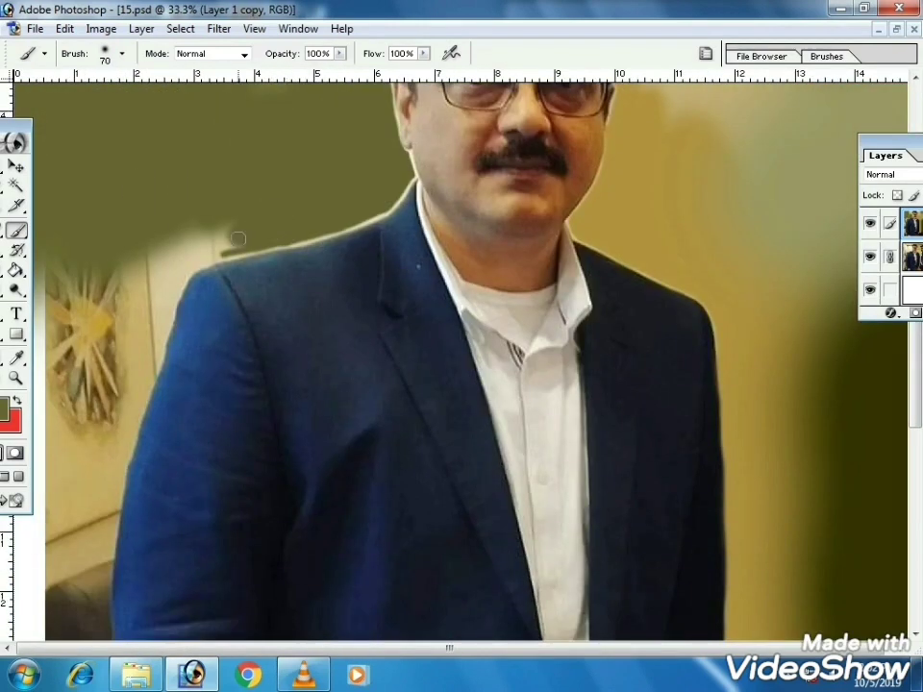
key(bracketright)
key(bracketright)
key(bracketright)
drag(197, 217, 101, 277)
Sample the tan wall colour and paint it over the wall ornament and the pale wall beside the jacket's outer shoulder.
key(i)
alt+click(137, 367)
ctrl+click(139, 370)
ctrl+click(288, 272)
key(bracketleft)
key(bracketleft)
key(bracketleft)
key(bracketleft)
key(bracketleft)
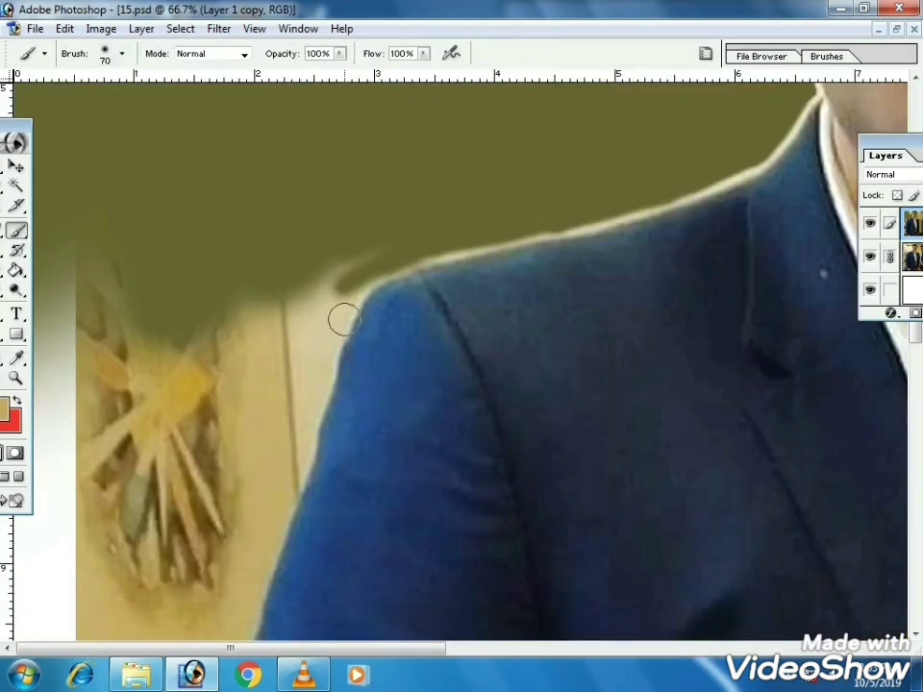
key(bracketright)
key(bracketright)
key(bracketright)
key(bracketright)
key(bracketright)
key(bracketright)
key(bracketright)
mouse_move(315, 336)
mouse_down()
mouse_move(311, 290)
mouse_move(87, 361)
mouse_move(105, 557)
mouse_up()
Cover the rest of the wall ornament with tan and paint out the pale strip beside the upper sleeve with a size 70 brush.
key(bracketright)
key(bracketright)
key(bracketright)
key(bracketright)
key(bracketright)
key(bracketright)
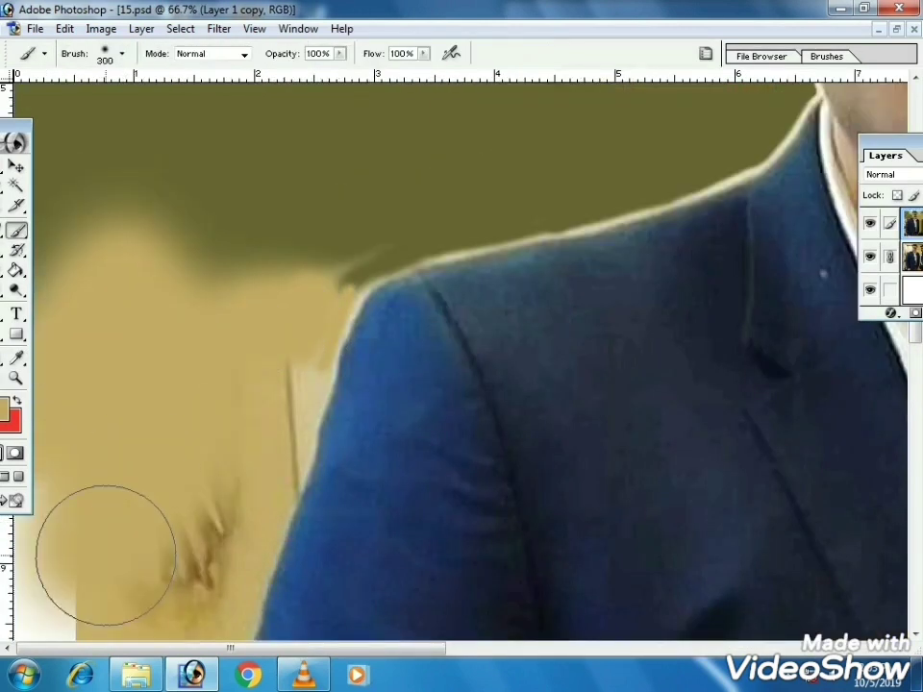
scroll(144, 519, down, 3)
drag(180, 408, 194, 323)
key(bracketright)
drag(324, 180, 298, 300)
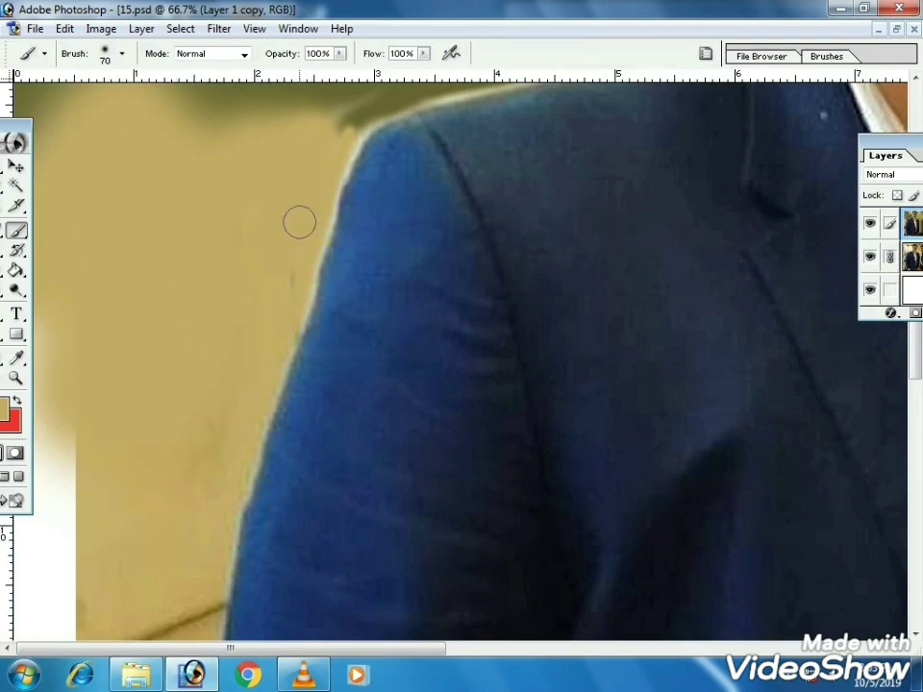
Paint tan down along the sleeve edge and over the diagonal line on the wall as far as the top of the dark sofa.
key(bracketright)
key(bracketright)
key(bracketright)
scroll(240, 385, down, 5)
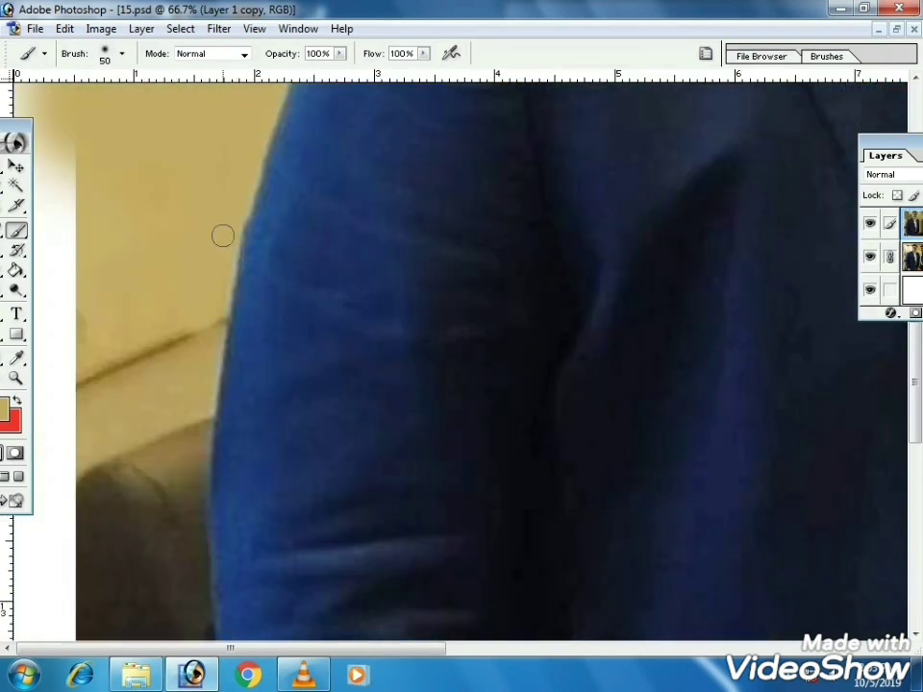
key(bracketright)
key(bracketright)
key(bracketright)
key(bracketright)
key(bracketright)
scroll(124, 357, down, 5)
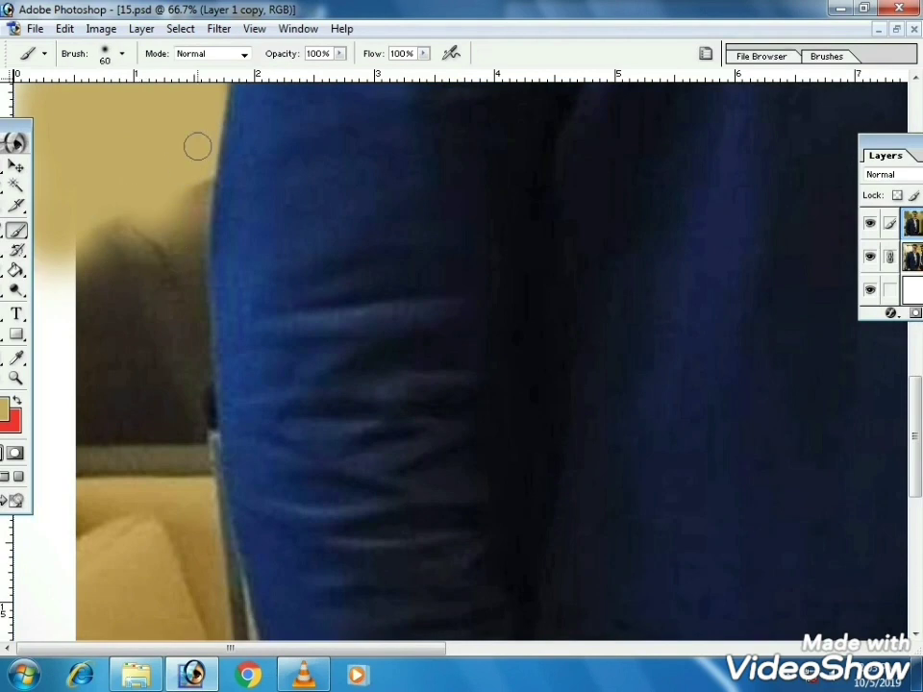
Paint tan over the upper part of the dark sofa beside the sleeve with an enlarged soft brush.
drag(199, 201, 197, 311)
key(bracketright)
key(bracketright)
key(bracketright)
key(bracketright)
key(bracketright)
key(bracketright)
key(bracketright)
mouse_move(177, 165)
mouse_down()
mouse_move(163, 286)
mouse_move(72, 352)
mouse_move(81, 444)
mouse_up()
Cover the dark sofa back with tan down to its lower edge, using a smaller brush along the sleeve and a larger one farther out.
key(bracketright)
key(bracketright)
key(bracketleft)
key(bracketleft)
key(bracketleft)
key(bracketleft)
key(bracketleft)
key(bracketleft)
key(bracketleft)
drag(197, 257, 211, 450)
key(bracketright)
key(bracketright)
key(bracketright)
key(bracketright)
key(bracketright)
key(bracketright)
mouse_move(165, 307)
mouse_down()
mouse_move(190, 452)
mouse_move(115, 466)
mouse_up()
Paint tan over the ochre sofa cushion beside the lower sleeve.
key(bracketright)
key(bracketright)
key(bracketright)
key(bracketright)
key(bracketright)
scroll(176, 314, down, 4)
mouse_move(197, 157)
mouse_down()
mouse_move(173, 231)
mouse_move(202, 414)
mouse_move(217, 418)
mouse_move(158, 395)
mouse_up()
Paint tan down the outer edge of the lower sleeve to the cuff, covering the suitcase handle and the brown wall.
key(bracketright)
key(bracketright)
key(bracketright)
key(bracketright)
key(bracketright)
key(bracketright)
key(bracketright)
scroll(192, 318, down, 4)
key(bracketleft)
key(bracketleft)
key(bracketleft)
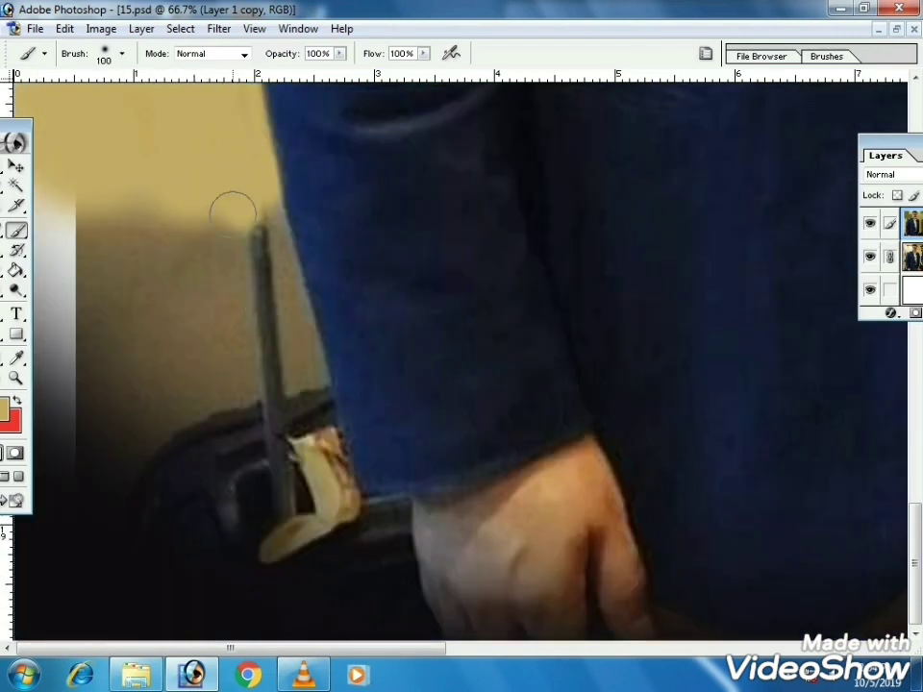
drag(259, 159, 344, 495)
key(bracketright)
key(bracketright)
key(bracketright)
key(bracketright)
key(bracketright)
drag(221, 204, 323, 504)
Cover the yellow object and the suitcase top beside the cuff with tan, adjusting the brush size near the hand.
key(bracketright)
key(bracketright)
key(bracketright)
mouse_move(274, 462)
mouse_down()
mouse_move(249, 541)
mouse_move(114, 278)
mouse_move(330, 530)
mouse_move(390, 507)
mouse_up()
key(bracketleft)
key(bracketleft)
key(bracketleft)
key(bracketleft)
key(bracketright)
key(bracketright)
key(bracketright)
key(bracketright)
key(bracketright)
drag(361, 524, 296, 549)
key(bracketright)
key(bracketright)
key(bracketright)
drag(213, 539, 180, 523)
Set the foreground to the dark olive of the picture's right edge and paint it down the left edge with an enlarged brush.
key(ctrl+minus)
key(ctrl+minus)
key(ctrl+minus)
key(ctrl+minus)
key(bracketleft)
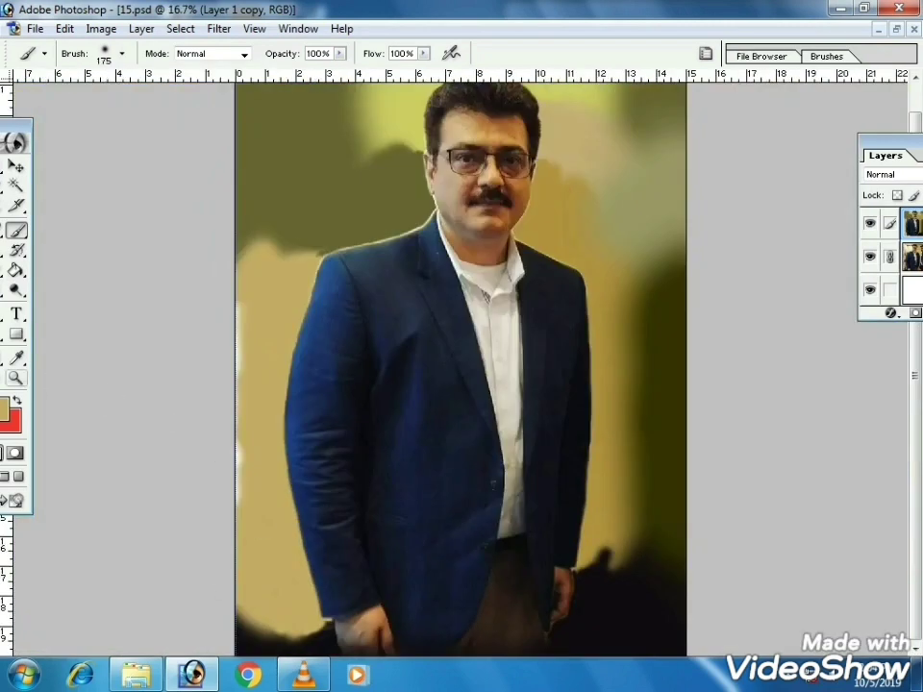
click(4, 409)
click(661, 361)
click(834, 436)
key(bracketright)
key(bracketright)
key(bracketright)
key(bracketright)
key(bracketright)
key(bracketright)
mouse_move(236, 248)
mouse_down()
mouse_move(215, 436)
mouse_move(223, 591)
mouse_up()
Sample the black beside the hand and paint it below the cuff with a much smaller brush.
key(ctrl+space)
ctrl+click(298, 586)
ctrl+click(298, 586)
ctrl+click(298, 587)
ctrl+click(298, 587)
alt+click(391, 576)
key(bracketleft)
key(bracketleft)
key(bracketleft)
key(bracketleft)
key(bracketleft)
key(bracketleft)
key(bracketleft)
key(bracketleft)
key(bracketleft)
key(bracketleft)
key(bracketleft)
key(bracketleft)
key(bracketleft)
key(bracketleft)
key(bracketleft)
drag(395, 519, 370, 526)
Paint black over the lower-left corner of the background beside the hand with a large soft brush.
key(bracketright)
key(bracketright)
key(bracketright)
key(bracketright)
key(bracketright)
key(bracketright)
key(bracketright)
key(bracketright)
key(bracketright)
key(bracketright)
key(bracketright)
key(bracketright)
key(bracketright)
mouse_move(288, 563)
mouse_down()
mouse_move(60, 517)
mouse_move(117, 515)
mouse_up()
key(bracketleft)
key(bracketleft)
key(bracketleft)
key(bracketleft)
key(bracketright)
key(bracketright)
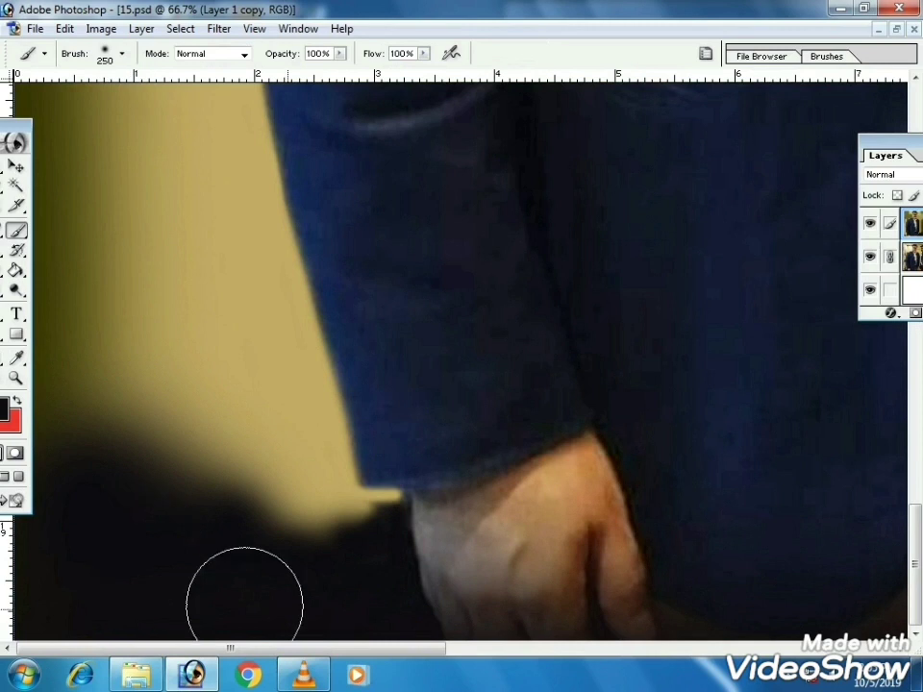
Switch to the Smudge tool with a leaf-shaped brush tip and a strength of 70%.
key(ctrl+minus)
key(ctrl+minus)
key(ctrl+minus)
key(ctrl+minus)
key(ctrl+minus)
drag(14, 127, 23, 126)
click(7, 289)
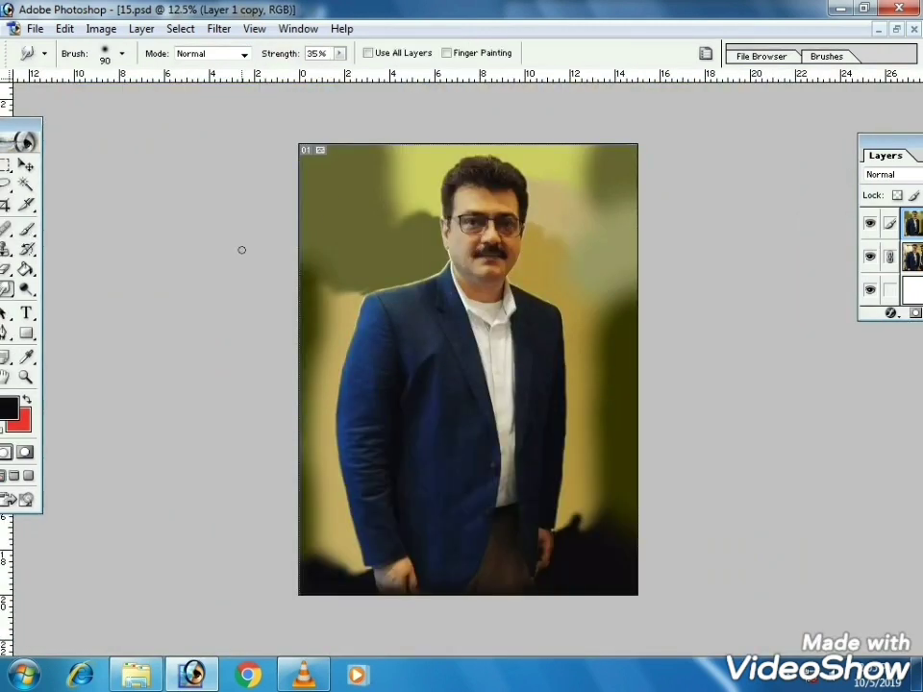
right_click(369, 214)
click(645, 307)
right_click(602, 474)
drag(801, 547, 801, 615)
click(749, 617)
click(657, 381)
text(70)
key(Return)
Smudge the background around the head and down the picture's left side into leaf-like strokes, including the black lower corner.
key([)
key([)
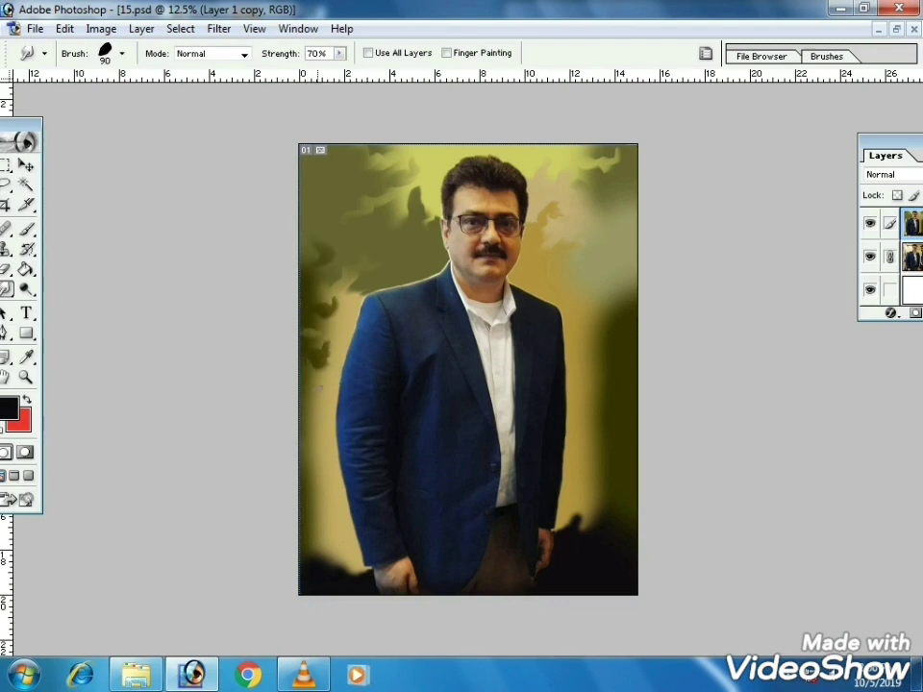
drag(322, 557, 324, 540)
Smudge the olive, tan and black areas down the picture's right side into leaf-like strokes, with brush sizes 150 and 125.
key([)
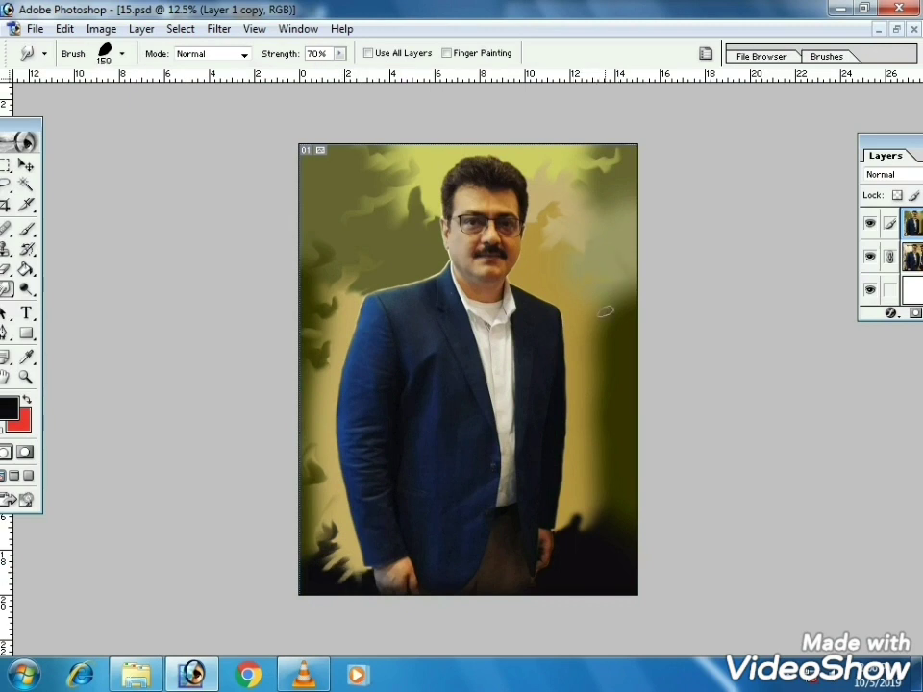
key(])
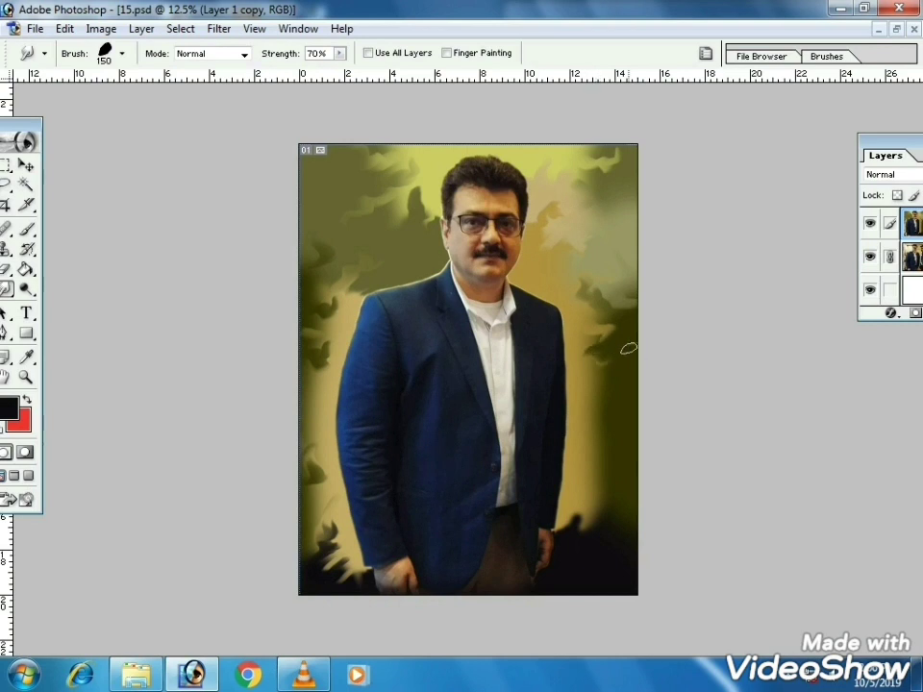
key([)
drag(593, 539, 609, 491)
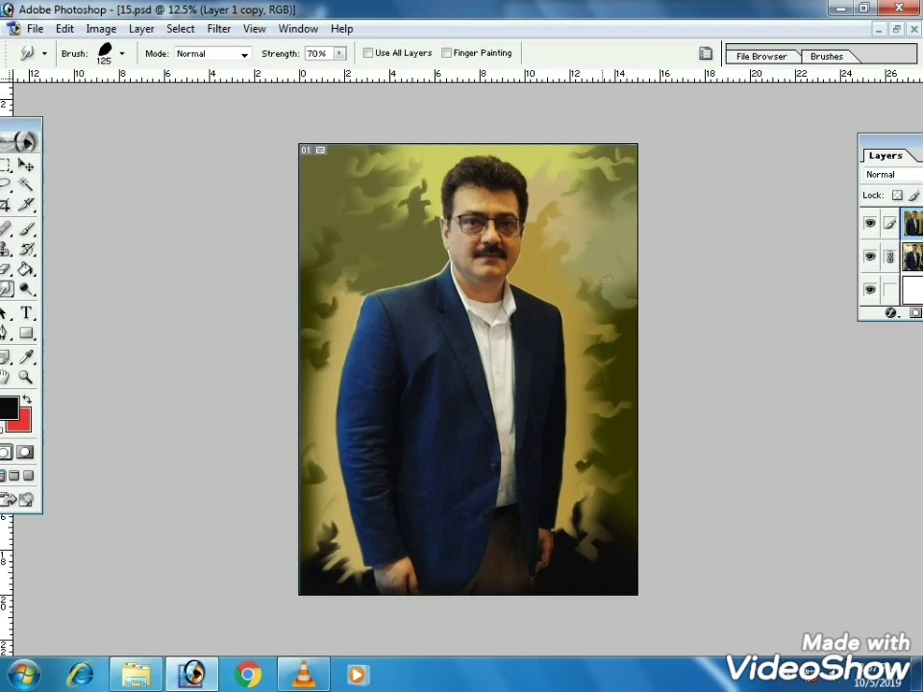
Glaze sampled olive over the background strokes in the picture's upper left, using a large soft brush at 50% opacity.
click(26, 356)
click(360, 202)
click(26, 229)
drag(329, 54, 274, 59)
text(50)
key(Return)
key(bracketright)
key(bracketright)
key(bracketright)
key(bracketright)
key(bracketright)
key(bracketleft)
mouse_move(402, 166)
mouse_down()
mouse_move(327, 240)
mouse_move(332, 306)
mouse_up()
Sample olive tones beside the left shoulder and soften the background strokes there with the soft brush.
click(26, 357)
click(316, 348)
click(26, 229)
click(26, 357)
click(331, 250)
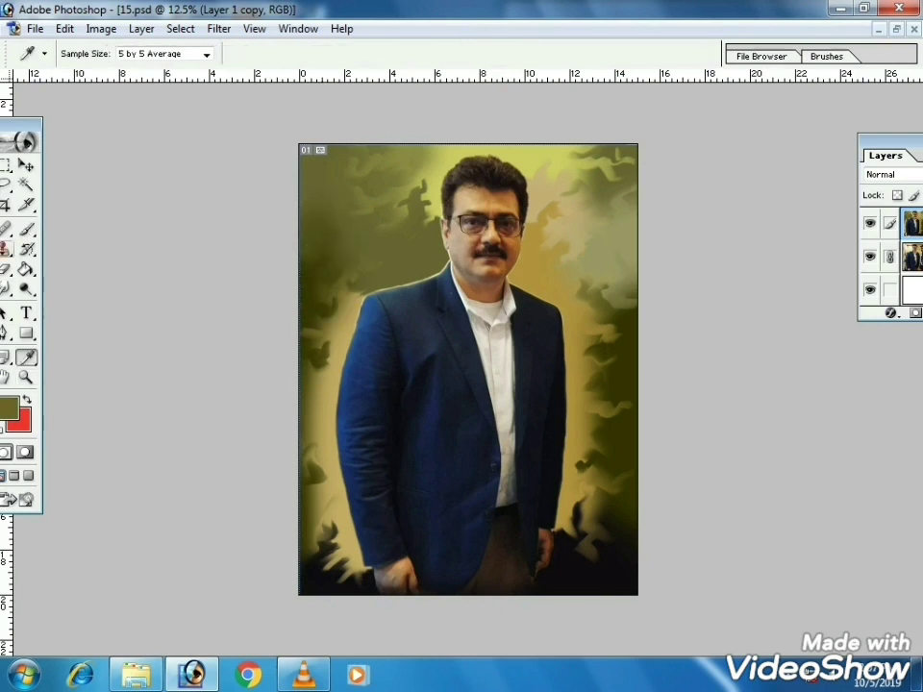
key(b)
key(i)
key(b)
key(bracketleft)
Sample the tone to the right of the head and brush it over the strokes in the upper-right background.
click(25, 357)
click(589, 207)
click(26, 229)
key(bracketright)
drag(589, 144, 598, 181)
Sample the tan beside the right cheek and blend it into the background next to the head with a smaller brush.
click(26, 356)
click(556, 252)
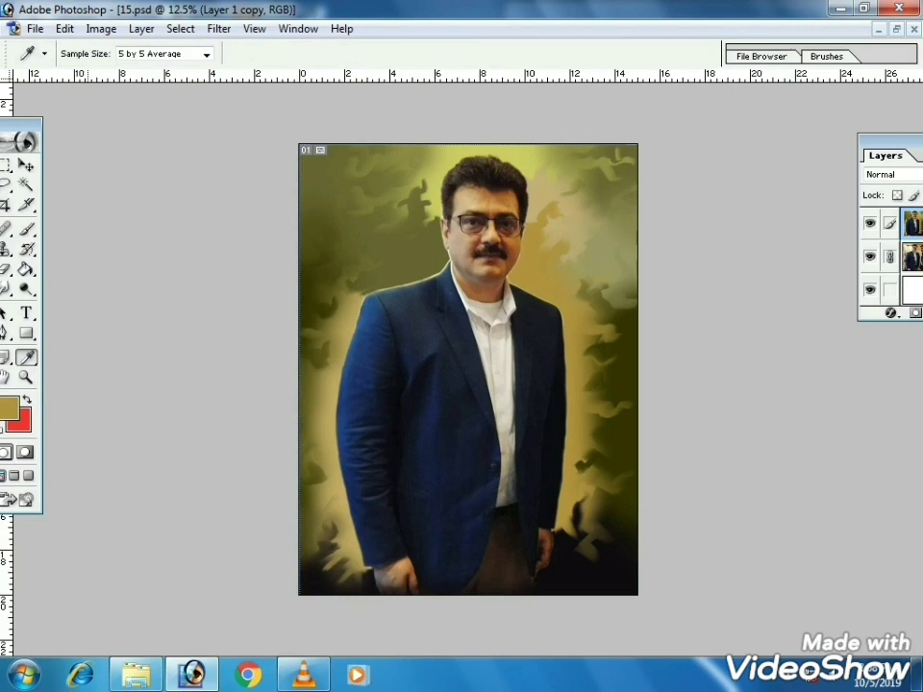
key(bracketleft)
key(bracketleft)
drag(560, 237, 564, 200)
key(bracketright)
Sample olive above the right shoulder and glaze it over the background there with a 700 px soft brush.
alt+click(606, 301)
key(bracketright)
key(bracketright)
drag(623, 269, 584, 278)
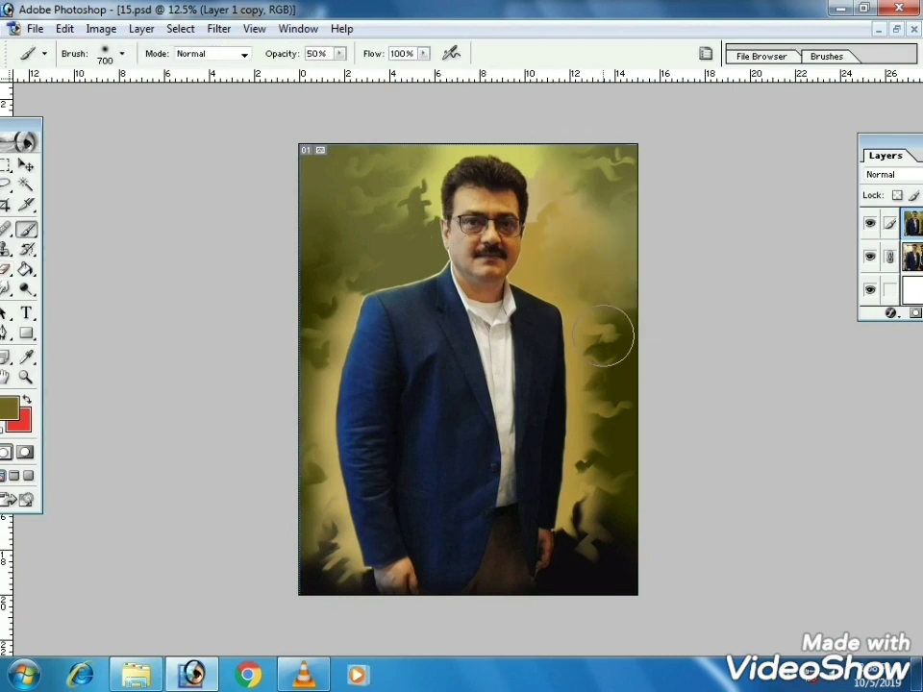
Sample the tone beside the right sleeve cuff and soften the smudged strokes in the right-hand background with it.
key(i)
click(582, 525)
key(b)
key(bracketright)
key(bracketleft)
key(i)
key(b)
key(bracketright)
key(bracketright)
Sample the background colour beside the left shoulder and blend the strokes around it with a smaller soft brush.
key(i)
alt+click(329, 306)
key(bracketleft)
key(bracketleft)
key(bracketleft)
key(bracketleft)
mouse_move(333, 292)
mouse_down()
mouse_move(313, 340)
mouse_move(320, 332)
mouse_up()
Sample the yellow-green above the hair and glaze it over the background from the head toward the left shoulder.
alt+click(467, 151)
key(bracketleft)
key(bracketleft)
key(bracketleft)
key(bracketright)
key(bracketright)
key(bracketright)
key(bracketright)
mouse_move(423, 185)
mouse_down()
mouse_move(416, 220)
mouse_move(397, 202)
mouse_move(342, 244)
mouse_up()
Sample olive from the left background and glaze it over the picture's upper-right corner with a larger soft brush.
alt+click(358, 233)
alt+click(328, 279)
key(bracketright)
key(bracketright)
drag(623, 173, 558, 119)
Sample olive beside the right shoulder and paint it down the picture's right edge with a large soft brush.
key(bracketleft)
alt+click(615, 298)
key(bracketright)
key(bracketright)
mouse_move(639, 275)
mouse_down()
mouse_move(627, 452)
mouse_move(635, 492)
mouse_up()
Sample the dark olive beside the right sleeve and glaze it along the picture's top edge with a large soft brush.
alt+click(586, 317)
key(bracketleft)
key(bracketleft)
key(bracketleft)
alt+click(620, 466)
key(bracketleft)
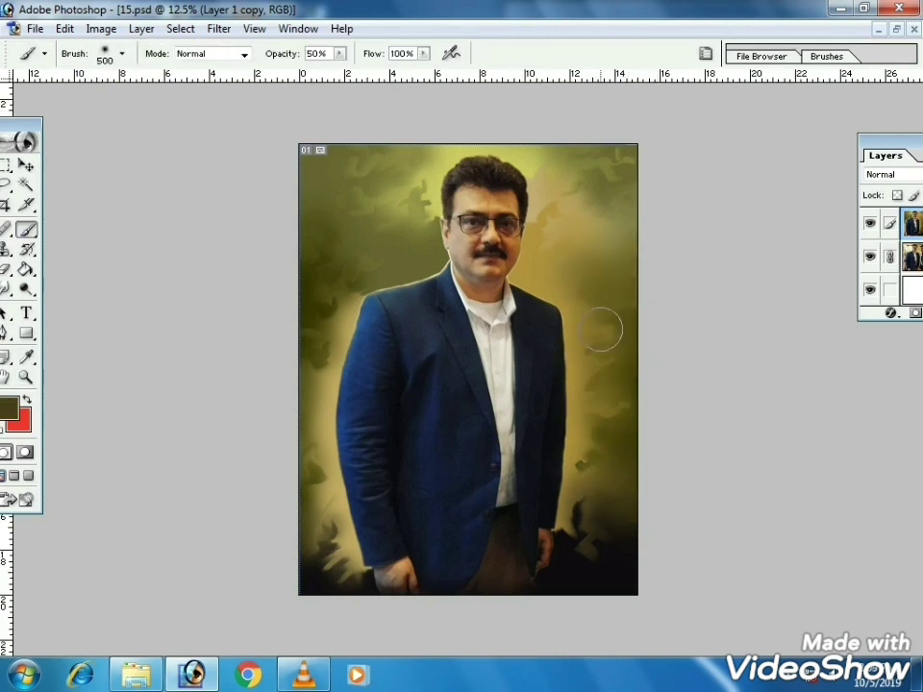
key(bracketright)
key(bracketright)
key(bracketright)
drag(539, 112, 333, 103)
Switch to the Smudge tool and choose a soft round brush tip for working on the face.
key(bracketleft)
key(ctrl+space)
ctrl+click(548, 193)
ctrl+click(523, 193)
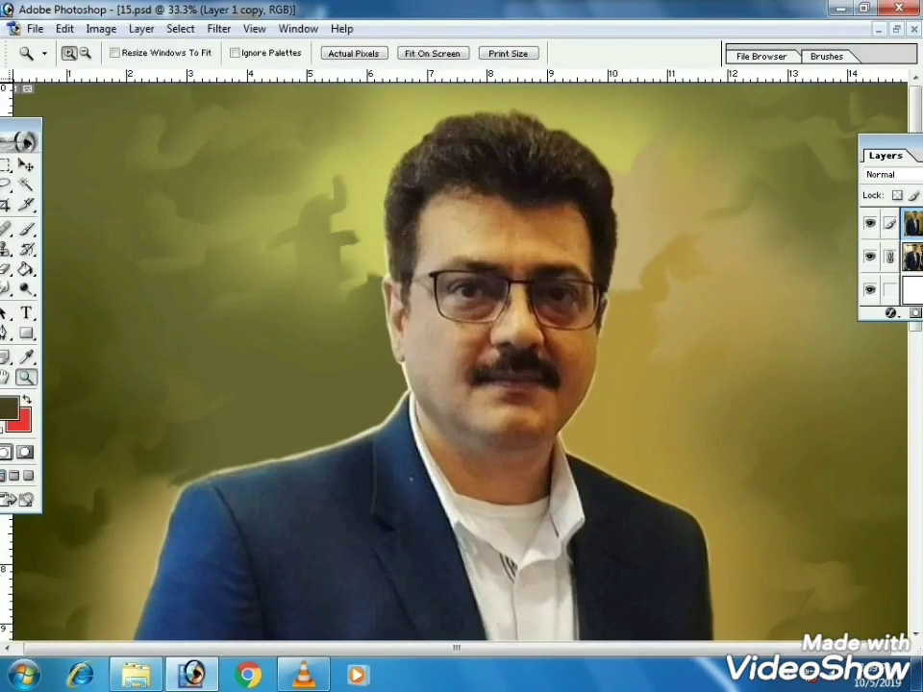
click(499, 273)
key(r)
right_click(686, 135)
drag(876, 306, 876, 261)
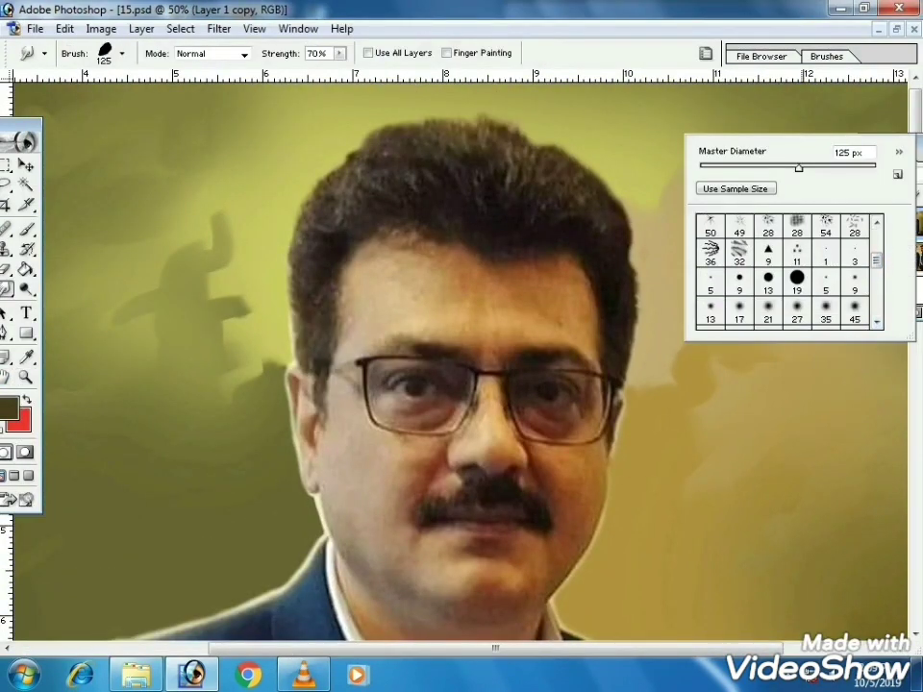
double_click(711, 310)
key(Return)
key(z)
drag(412, 336, 429, 347)
key(ctrl+minus)
key(ctrl+minus)
key(ctrl+minus)
key(ctrl+minus)
key(ctrl+minus)
key(ctrl+minus)
key(ctrl+minus)
key(ctrl+minus)
key(ctrl+minus)
key(ctrl+minus)
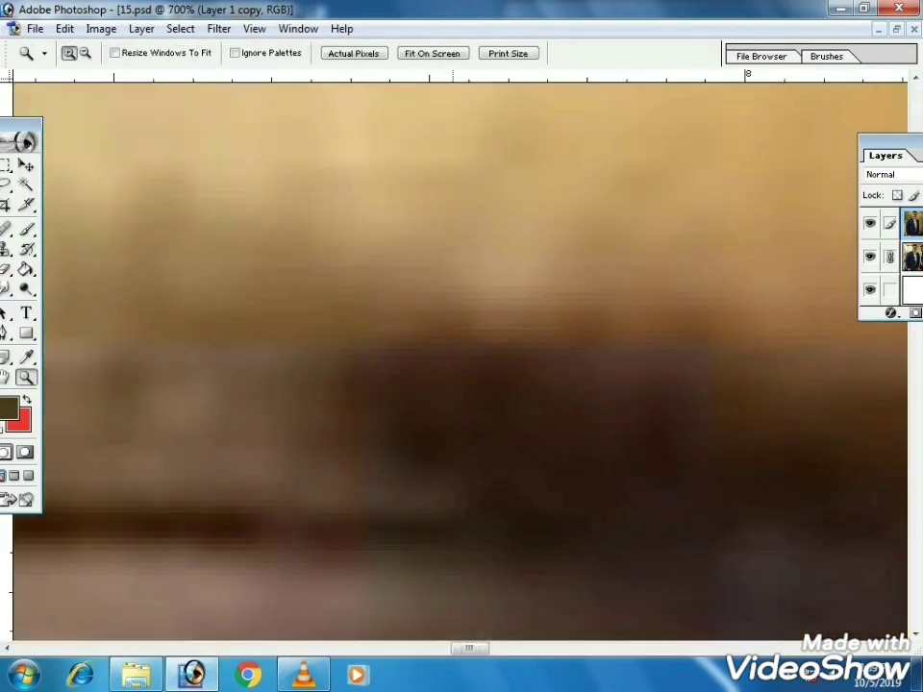
Smudge the forehead skin and the hairline above it smooth at 35% strength, starting with brush size 60.
click(463, 315)
key(r)
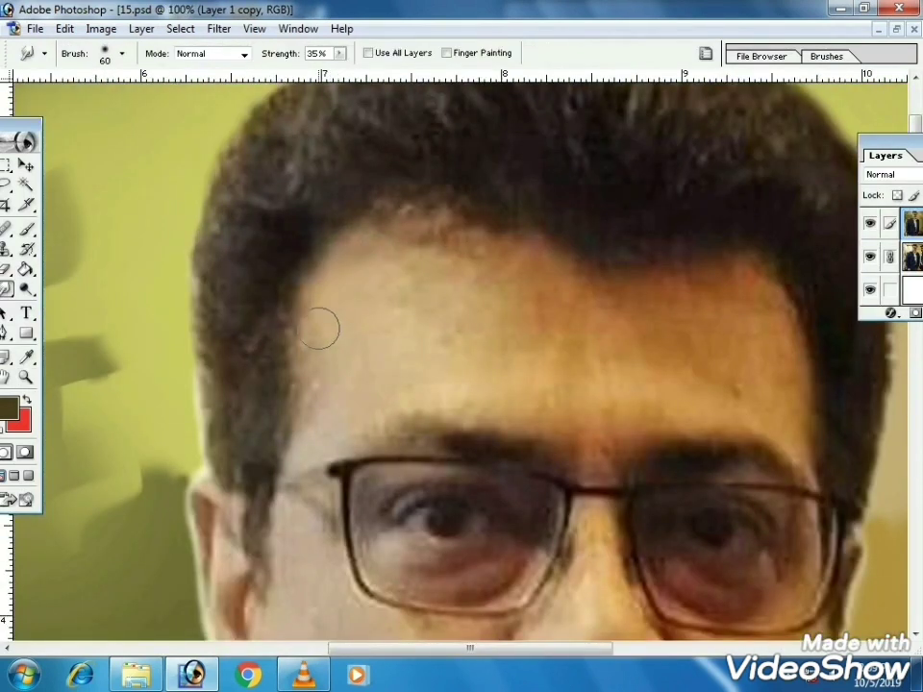
drag(416, 221, 380, 240)
key(bracketright)
drag(467, 241, 428, 275)
key(bracketright)
drag(505, 291, 521, 321)
Smudge the eyebrows and the rest of the forehead with smaller soft brush sizes, including 30.
key(bracketleft)
key(bracketleft)
key(bracketright)
key(bracketleft)
key(bracketleft)
key(bracketleft)
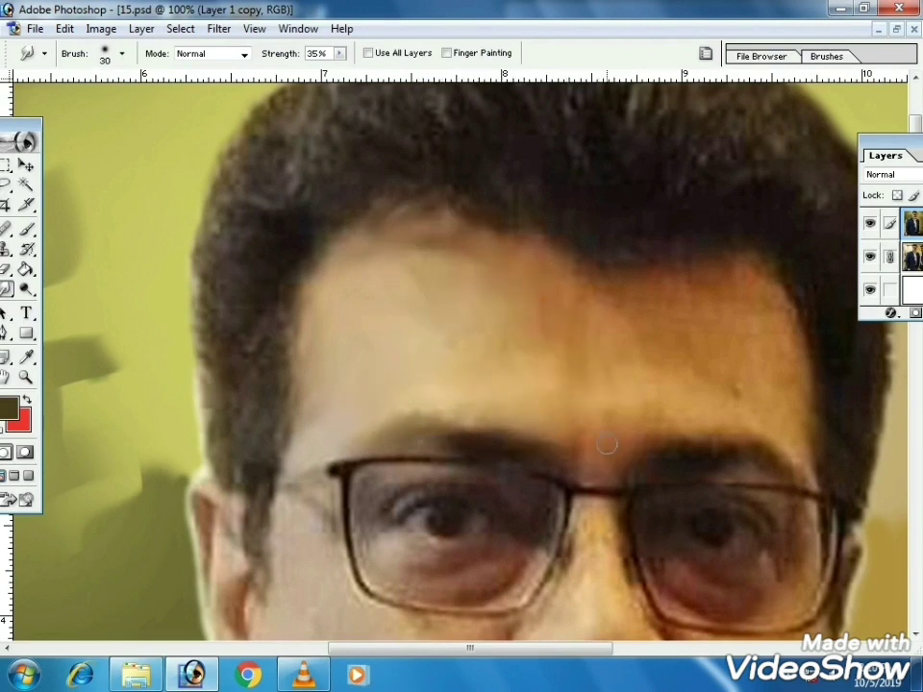
key(bracketleft)
key(bracketleft)
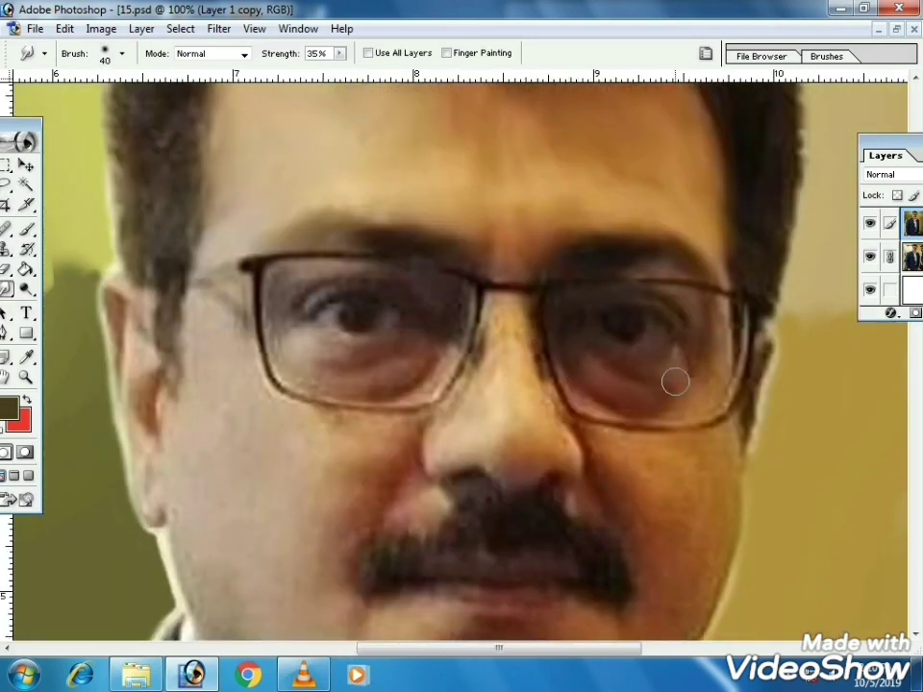
Smudge the nose and the skin around the glasses smooth, with brush sizes between 10 and 40.
key(bracketright)
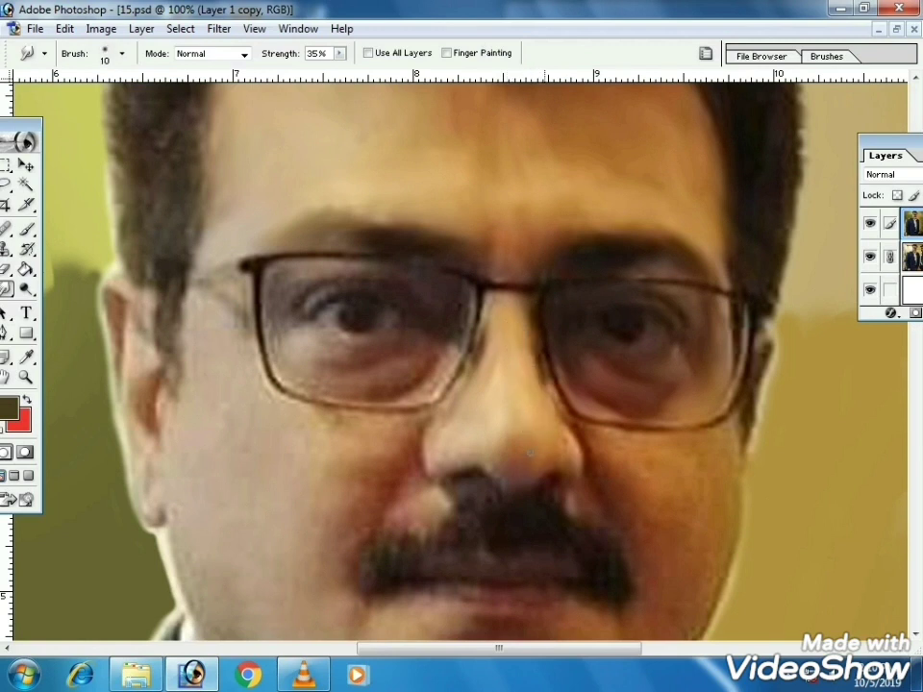
key(bracketleft)
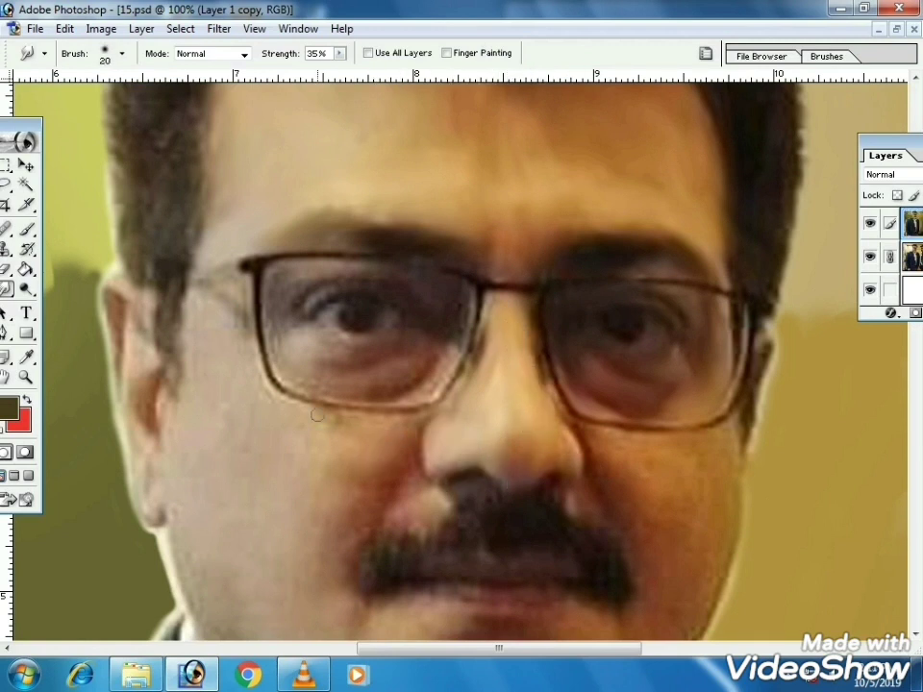
key(bracketright)
key(bracketleft)
key(bracketleft)
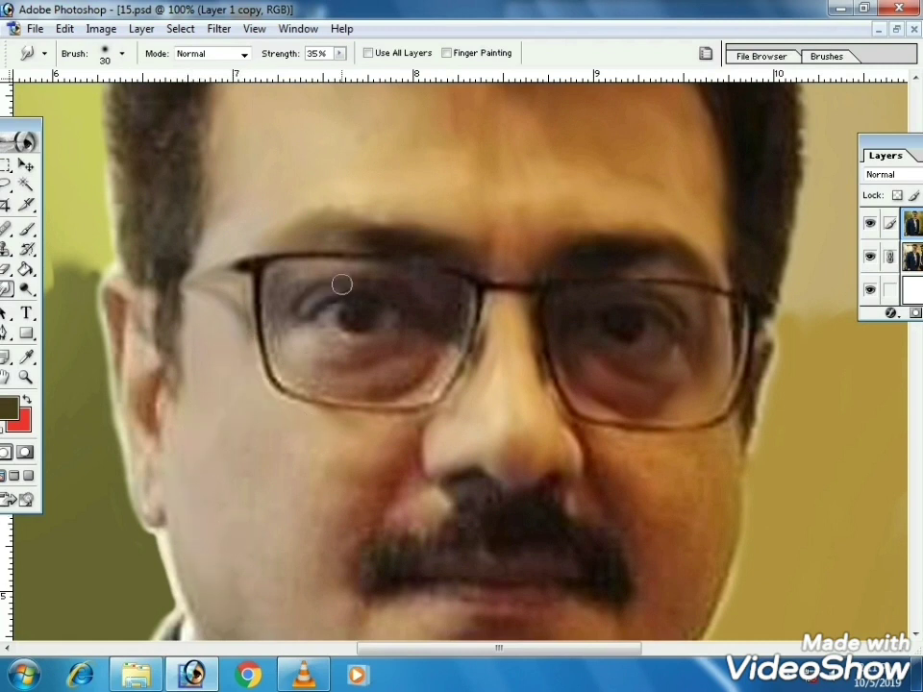
Smudge the eye and surrounding skin behind the left lens with brush size 20, including the lens's lower edge.
key(bracketleft)
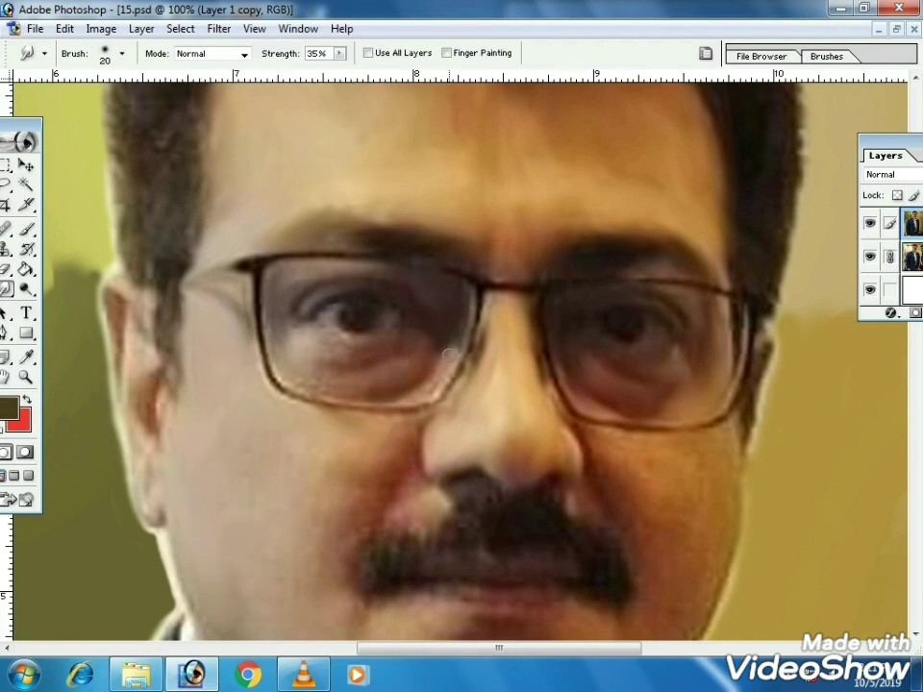
key(bracketleft)
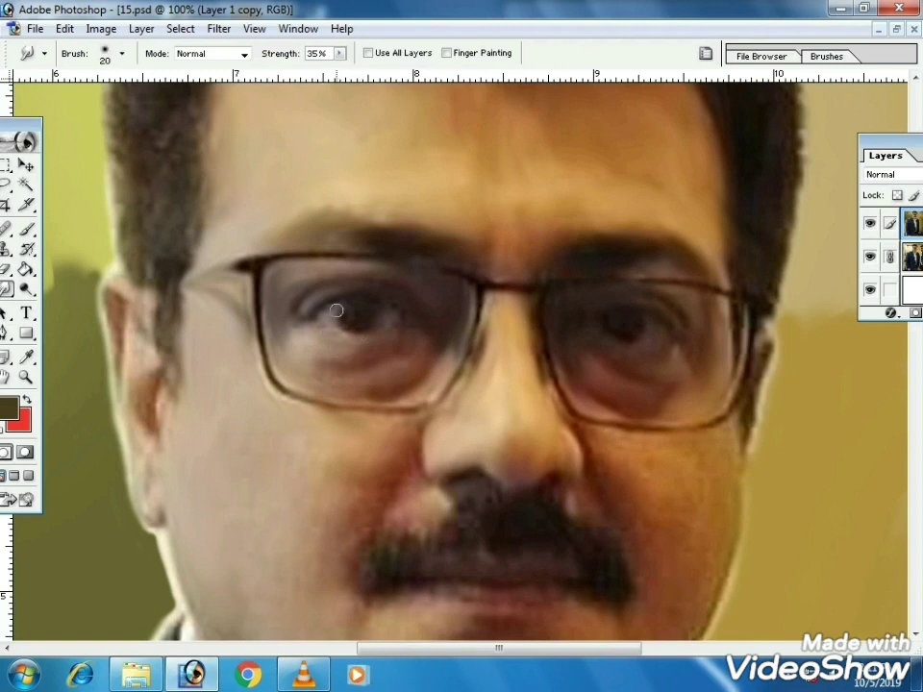
key(bracketright)
key(bracketright)
key(bracketright)
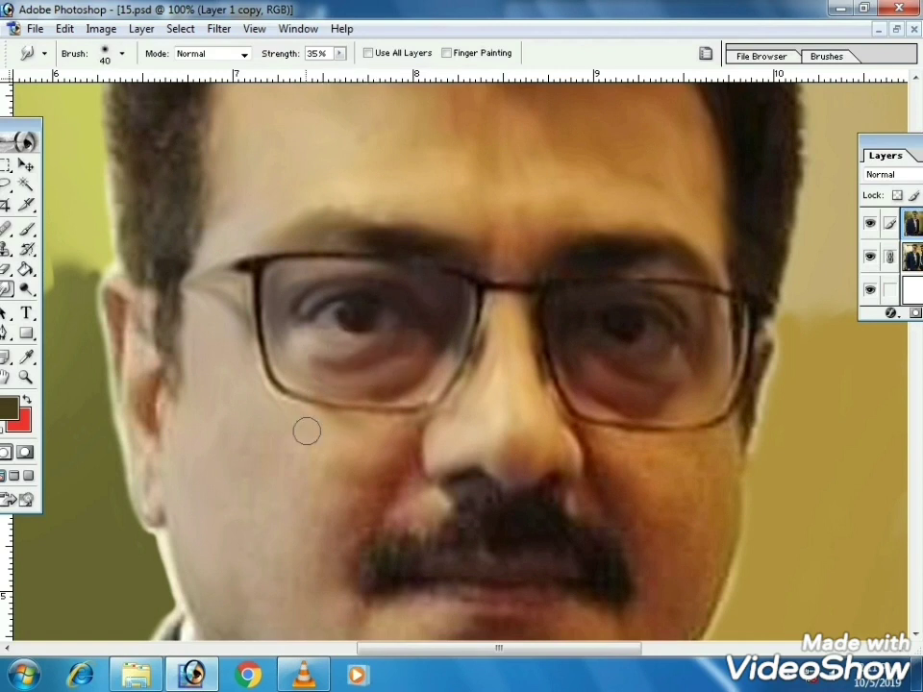
Smudge the left cheek with brush size 60, and blend the skin fold and moustache beside it with smaller sizes.
scroll(241, 311, down, 3)
key(bracketright)
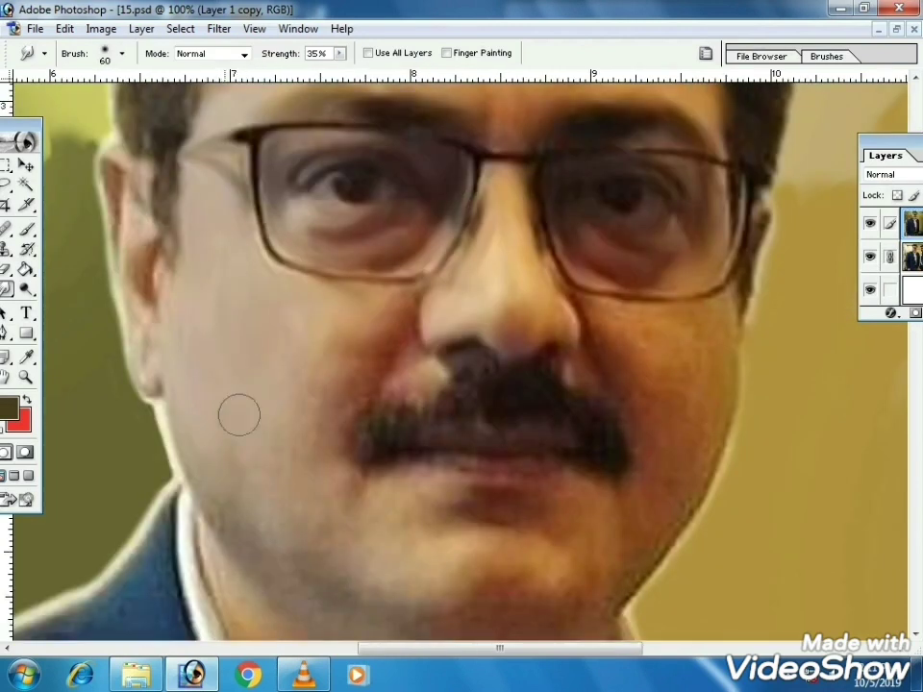
key(bracketleft)
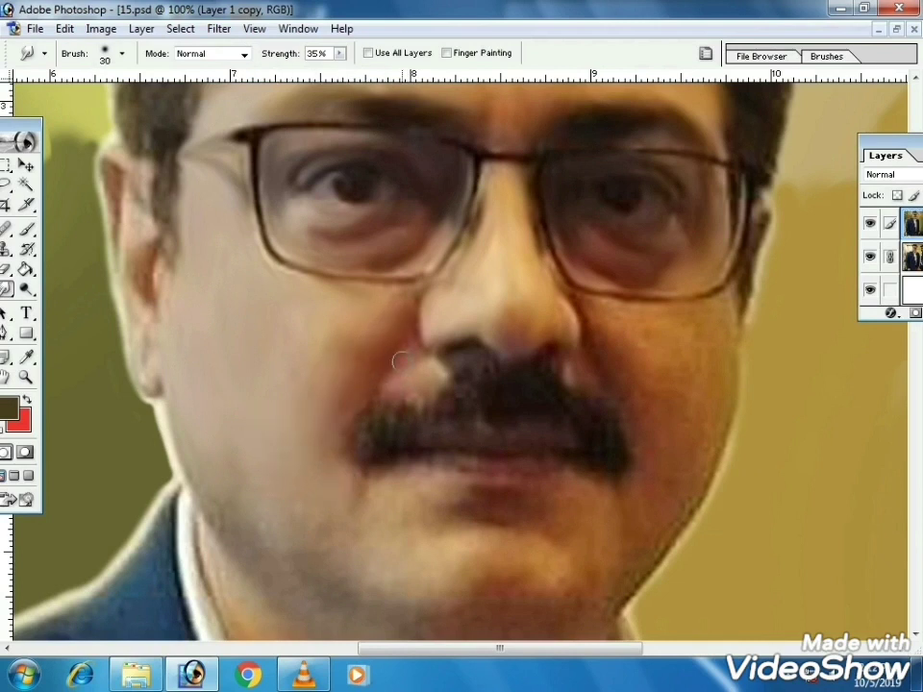
key(bracketright)
key(bracketright)
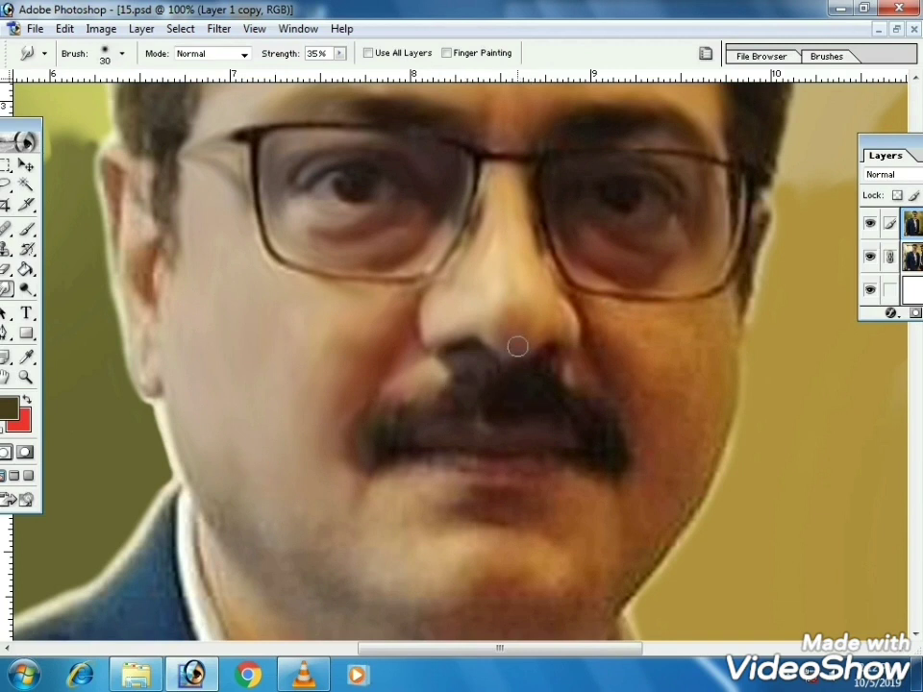
Smudge the right cheek and jaw edge with brush sizes 40 and 60, and the area beside the right ear with 30.
key(bracketright)
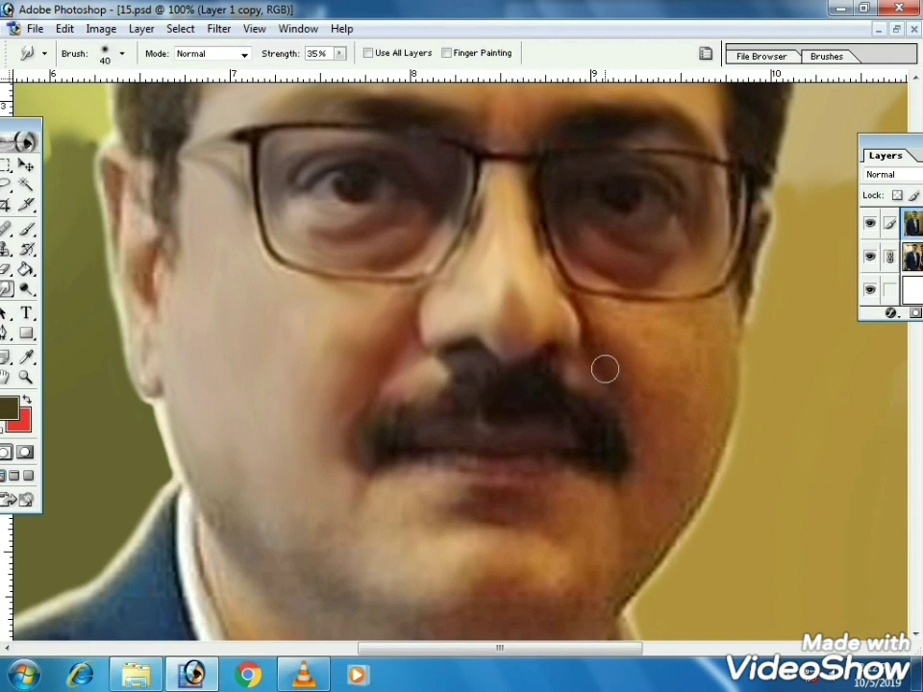
key(bracketright)
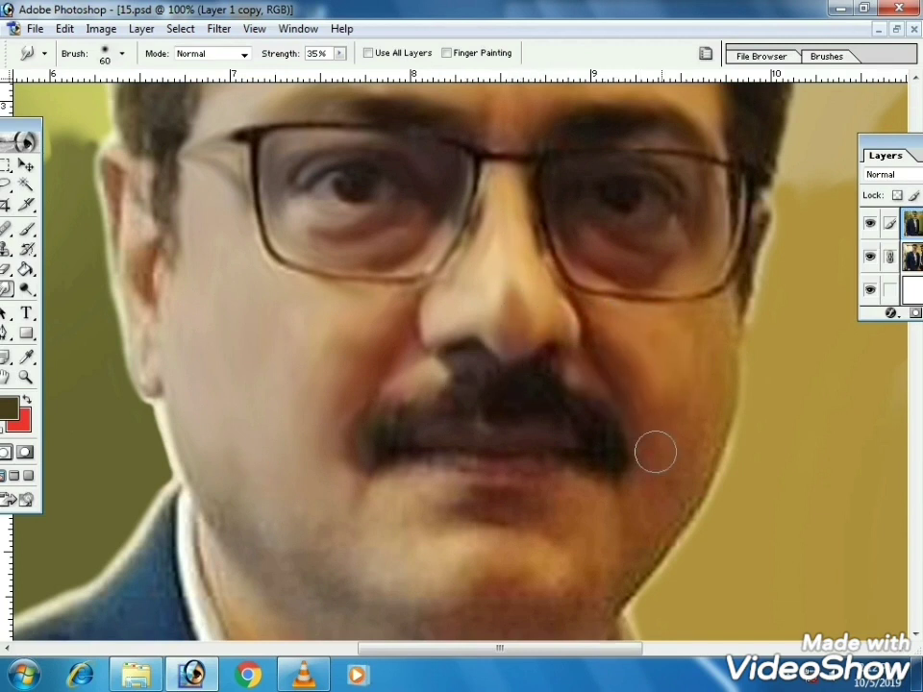
key(bracketleft)
key(bracketleft)
key(bracketleft)
key(bracketleft)
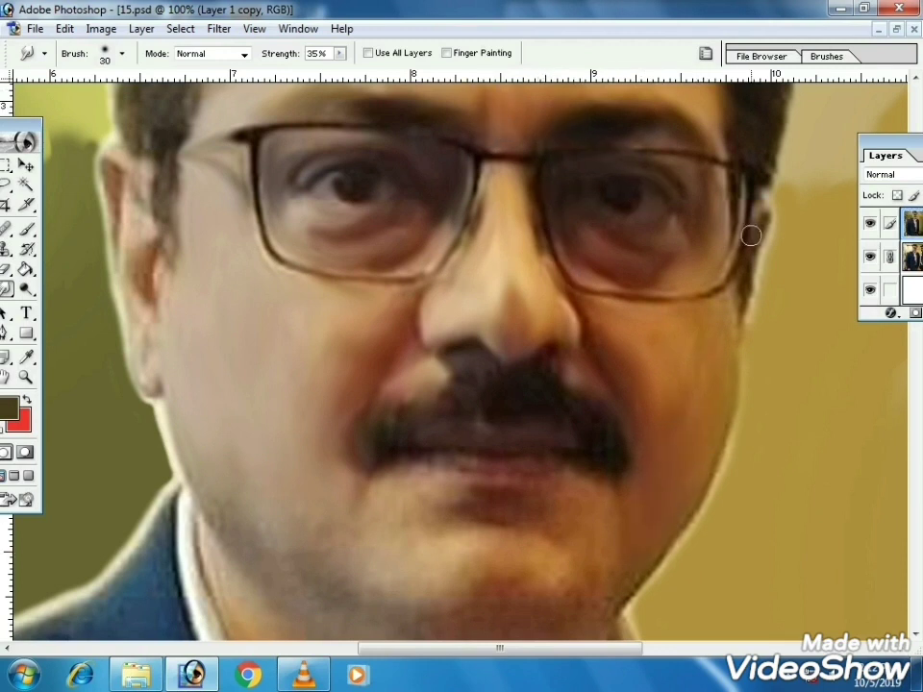
Smudge the moustache, lips and chin into smooth strokes, with brush sizes 40, 20 and 50.
drag(756, 318, 736, 157)
key(bracketleft)
key(bracketleft)
key(bracketright)
key(bracketright)
key(bracketright)
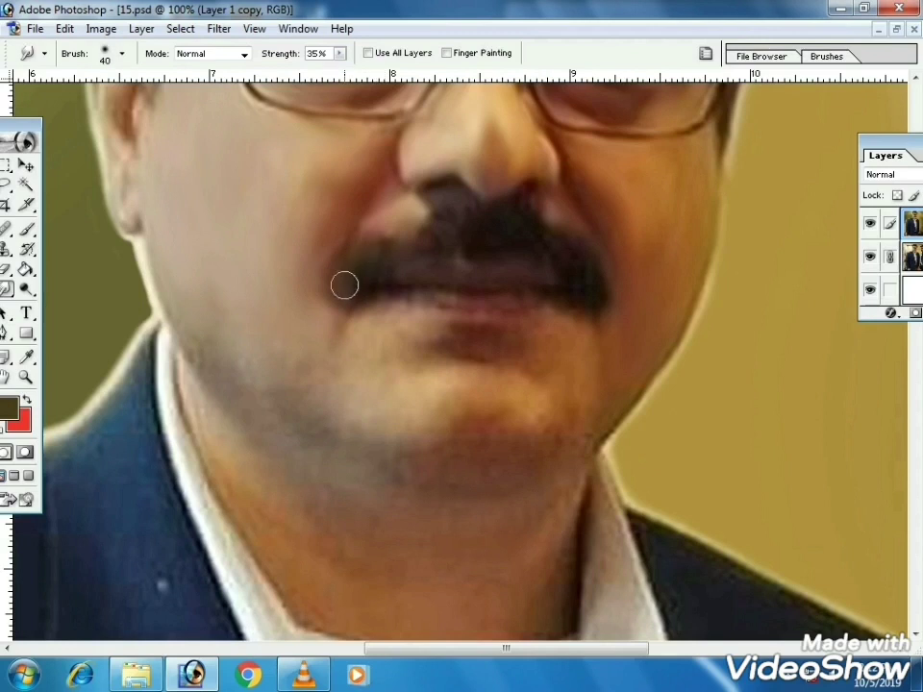
key(bracketleft)
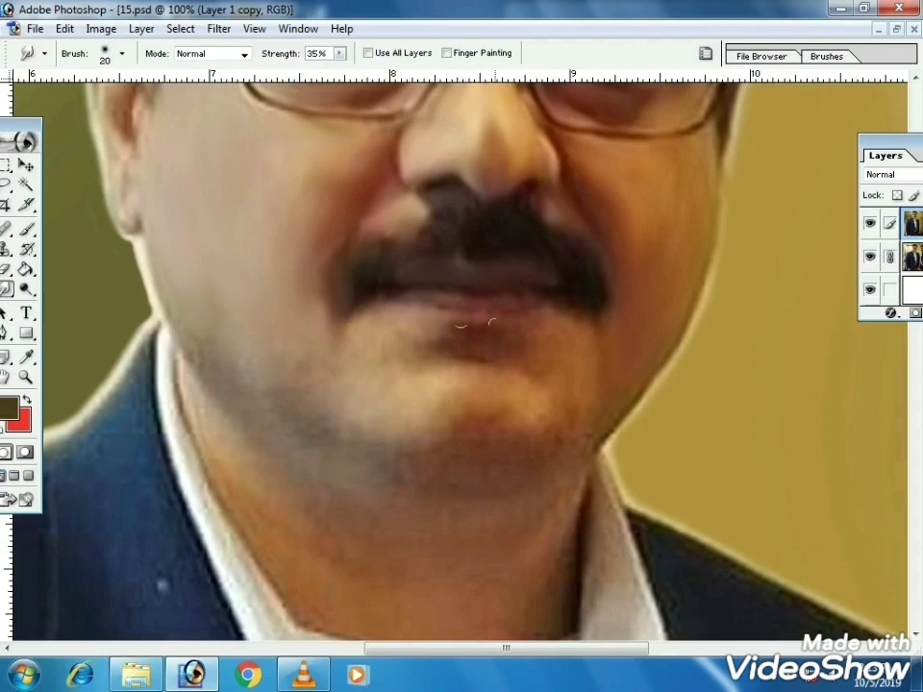
key(bracketright)
key(bracketright)
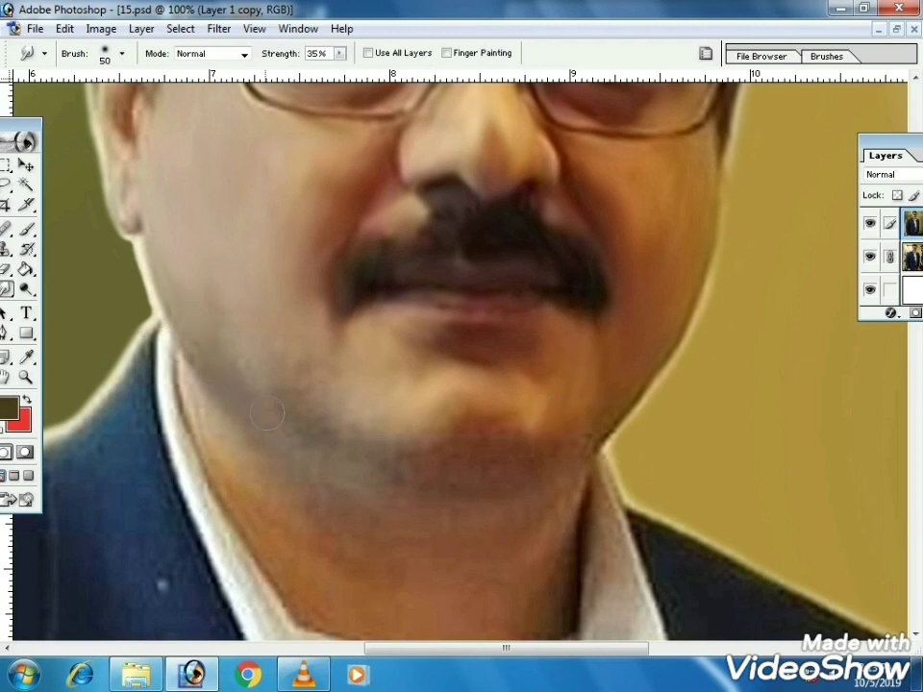
Smudge the stubbled jawline and the skin under the chin smooth with brush sizes 40 and 50.
key(bracketleft)
key(bracketright)
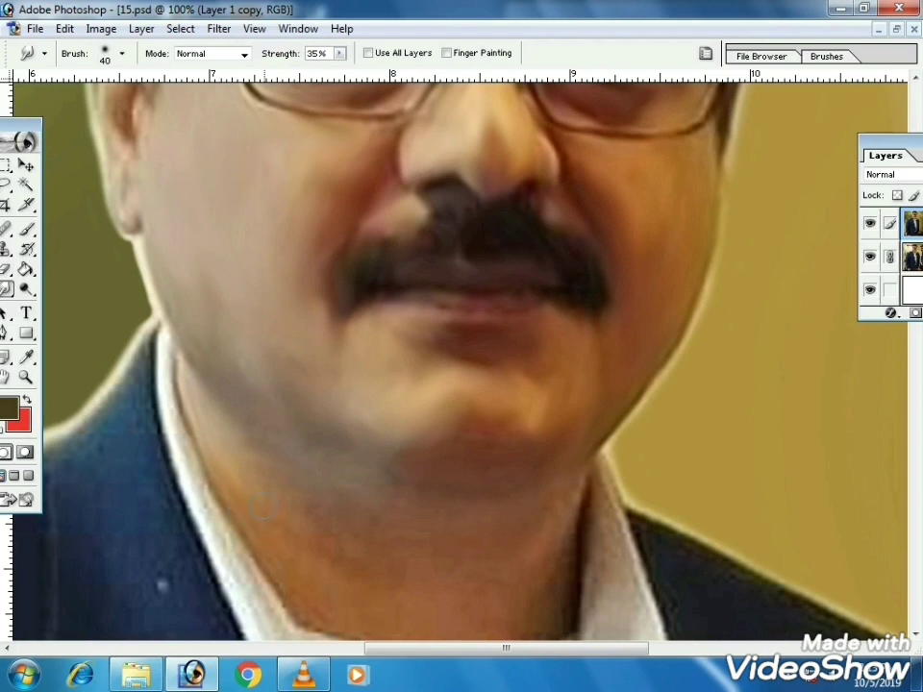
drag(338, 510, 349, 376)
key(bracketleft)
key(bracketleft)
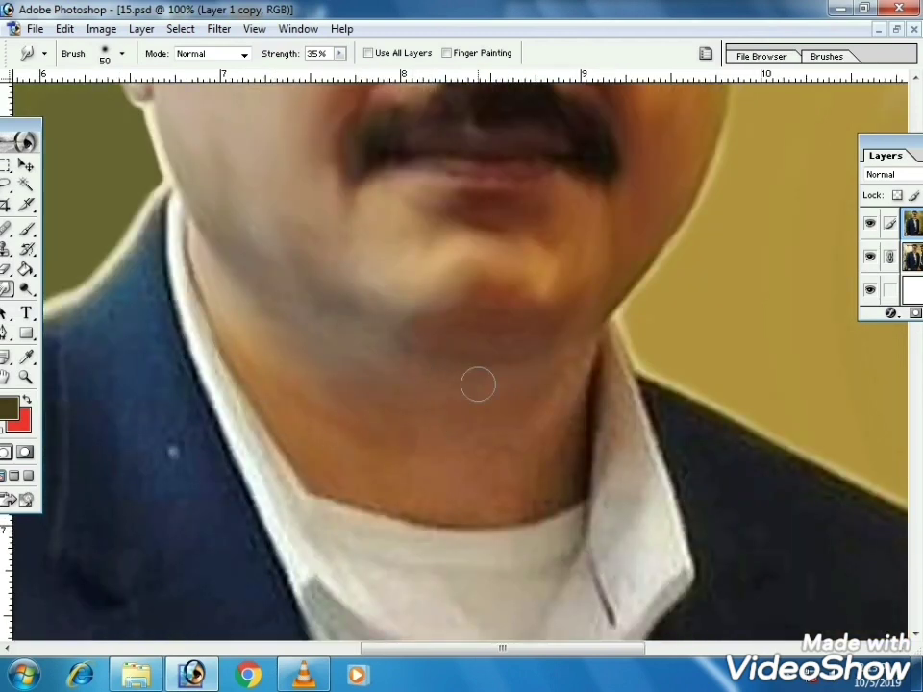
Smudge the neck, both sides of the shirt collar and the undershirt smooth, with brush sizes 50 and 20.
key(bracketright)
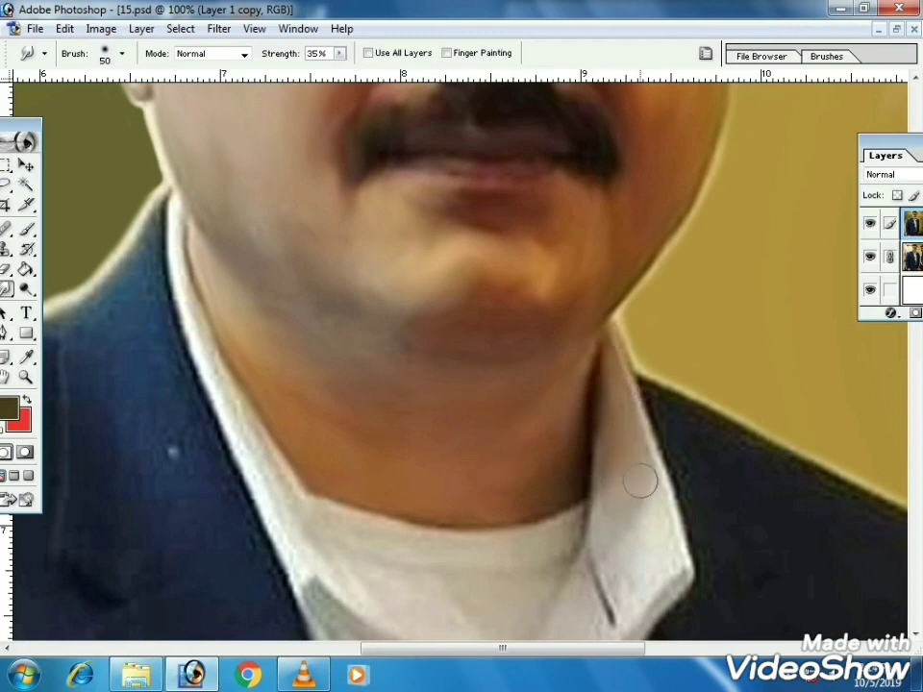
key(bracketleft)
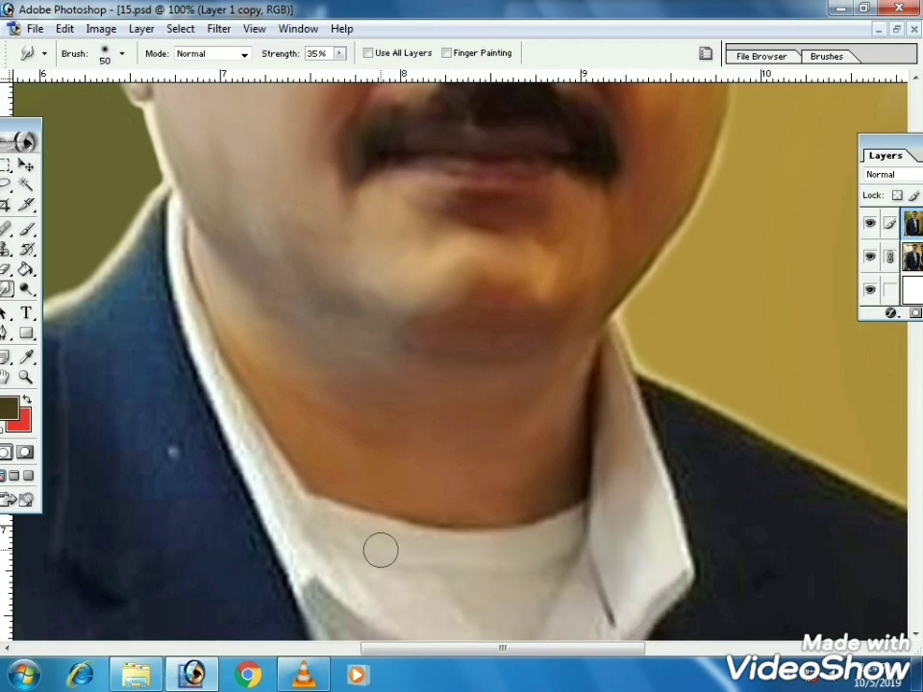
key(bracketright)
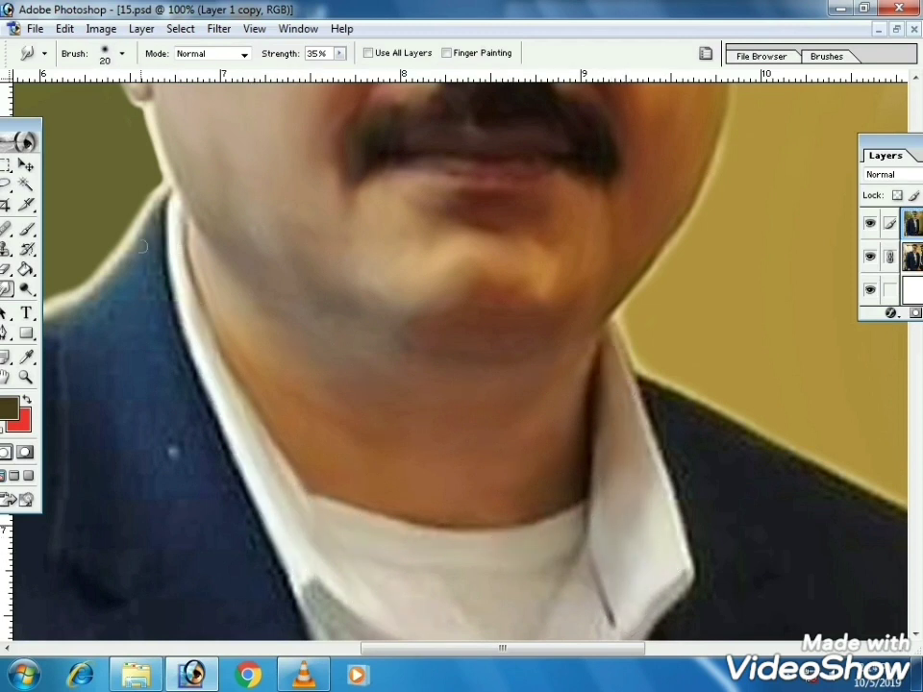
Smudge the ear, earlobe and neighbouring sideburn edge into smooth strokes with a brush size of 30.
key(bracketright)
key(bracketright)
mouse_move(288, 89)
mouse_down()
mouse_move(411, 313)
mouse_move(431, 438)
mouse_up()
key(bracketleft)
key(bracketleft)
key(bracketleft)
mouse_move(262, 101)
mouse_down()
mouse_move(291, 130)
mouse_move(280, 163)
mouse_move(304, 243)
mouse_up()
key(bracketleft)
key(bracketleft)
key(bracketright)
key(bracketleft)
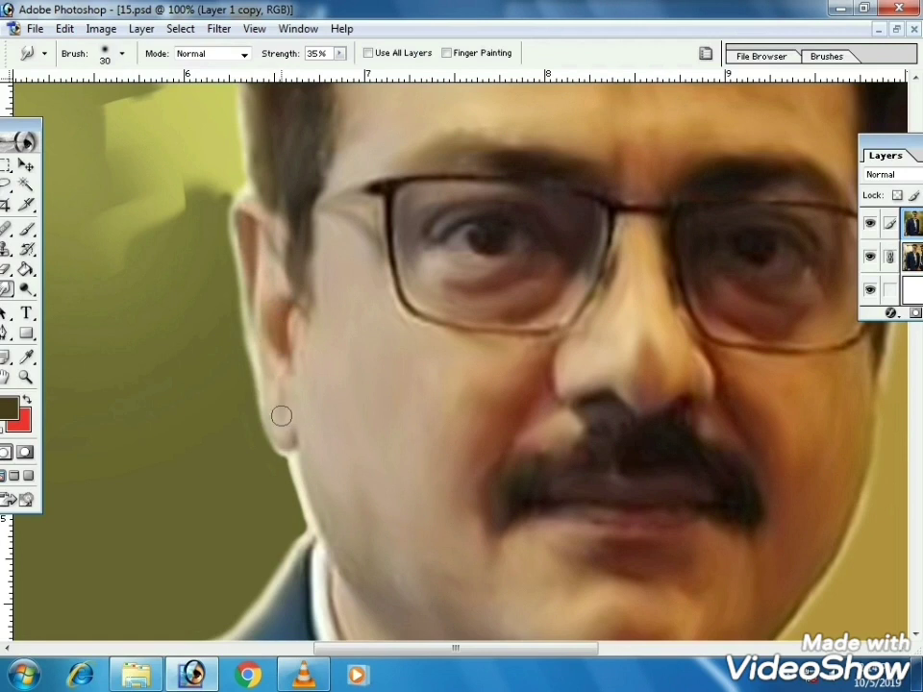
Smudge the blue jacket's shoulder and upper lapel smooth with brush sizes 80 and 60.
scroll(314, 426, down, 6)
scroll(314, 426, left, 2)
key(bracketright)
key(bracketright)
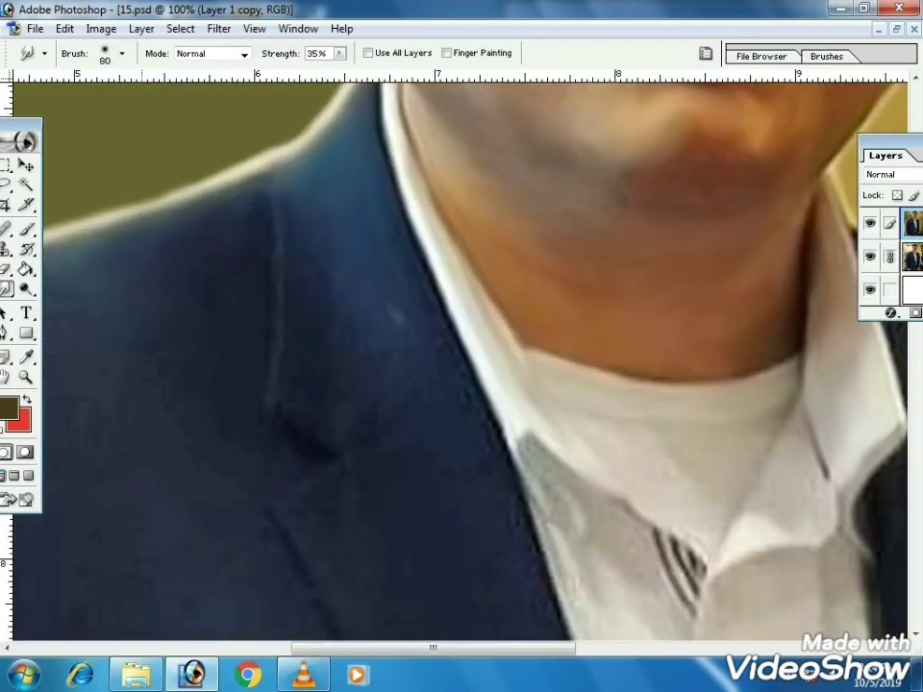
key(bracketleft)
scroll(191, 222, down, 3)
scroll(191, 222, left, 1)
key(bracketright)
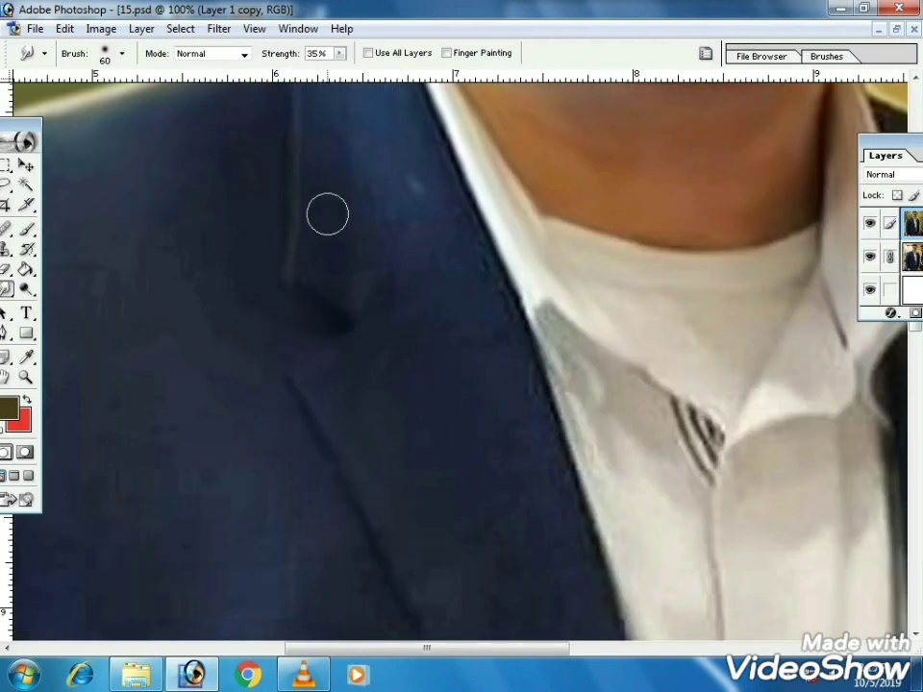
scroll(398, 196, up, 2)
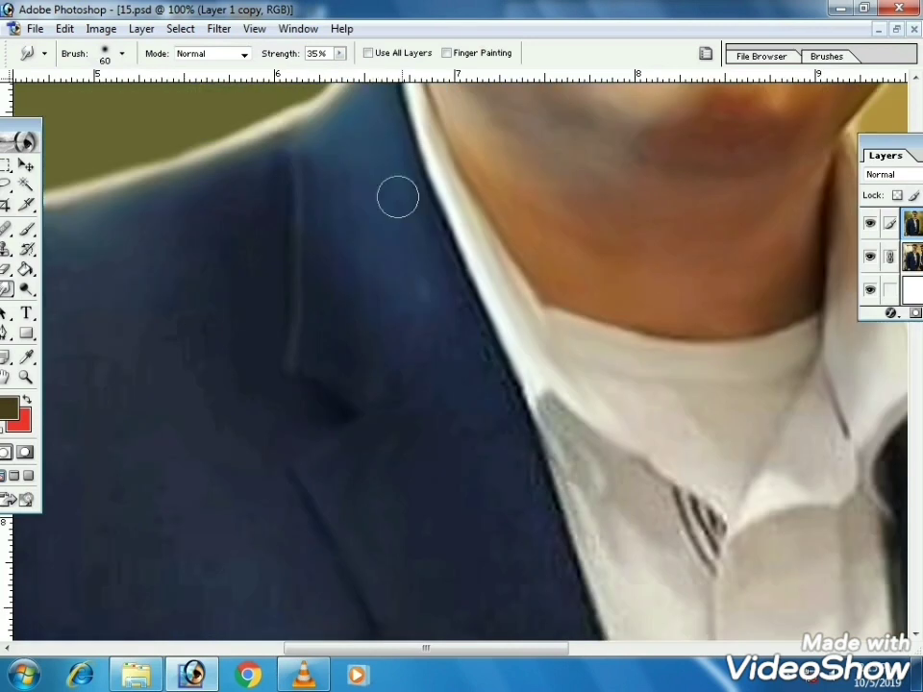
Smudge the blue jacket's long lapel and front edge along the shirt with brush sizes 70 and 60.
scroll(379, 276, down, 4)
key(bracketright)
key(bracketright)
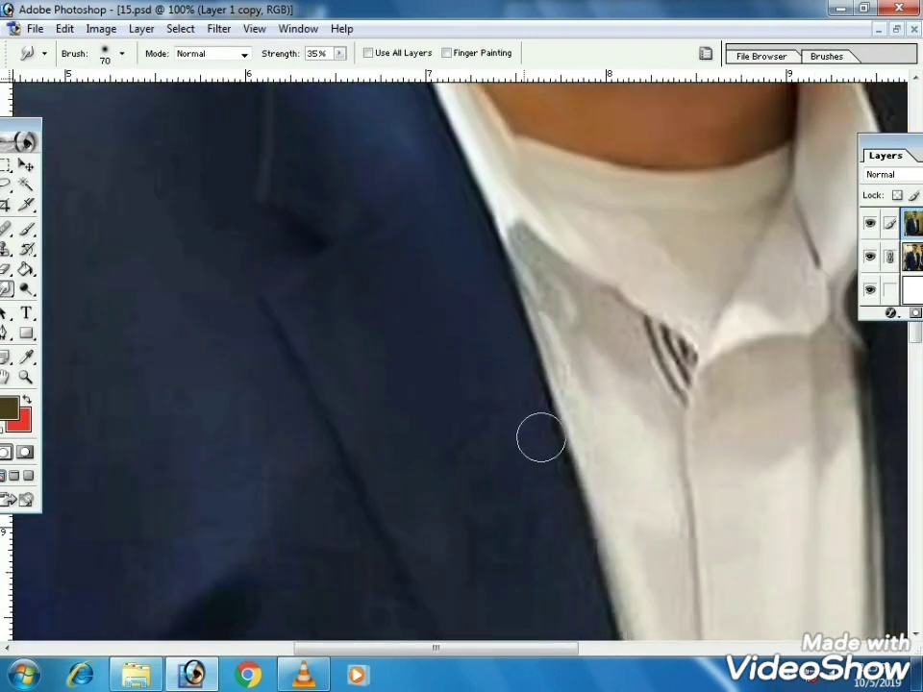
scroll(554, 504, down, 4)
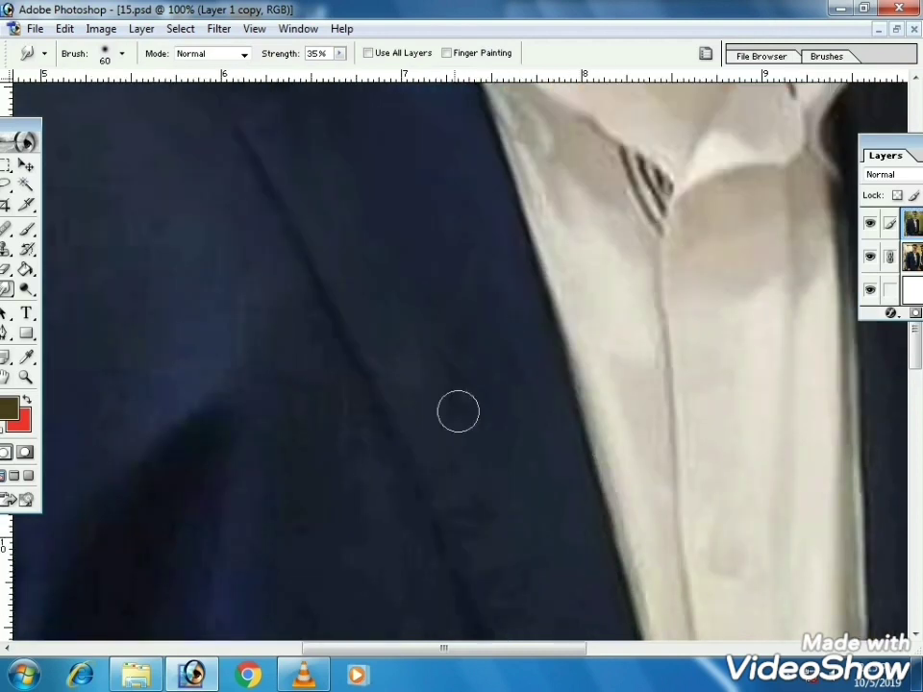
scroll(549, 548, down, 4)
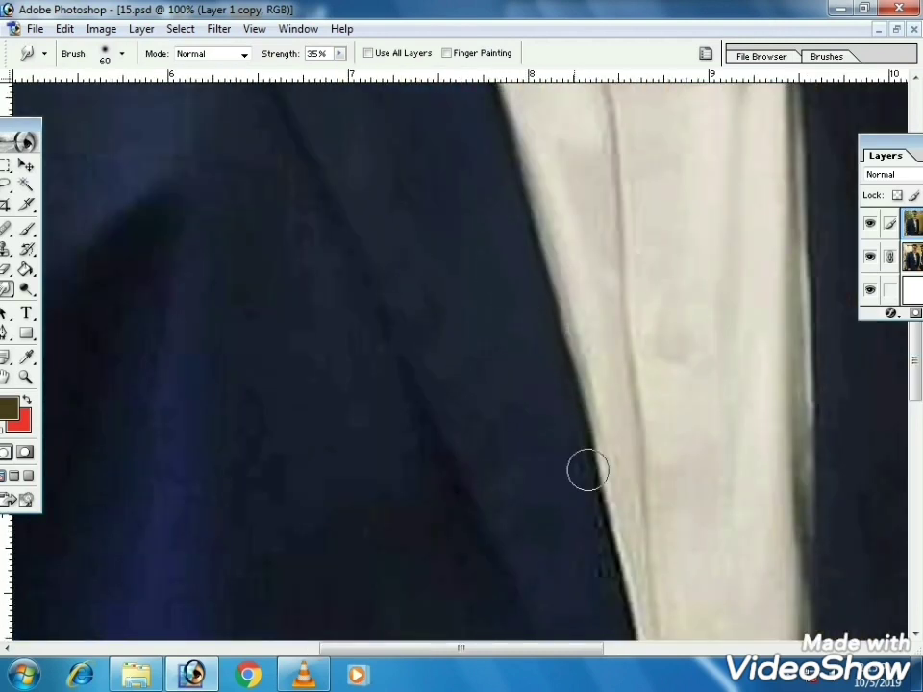
scroll(587, 470, right, 3)
scroll(499, 319, down, 4)
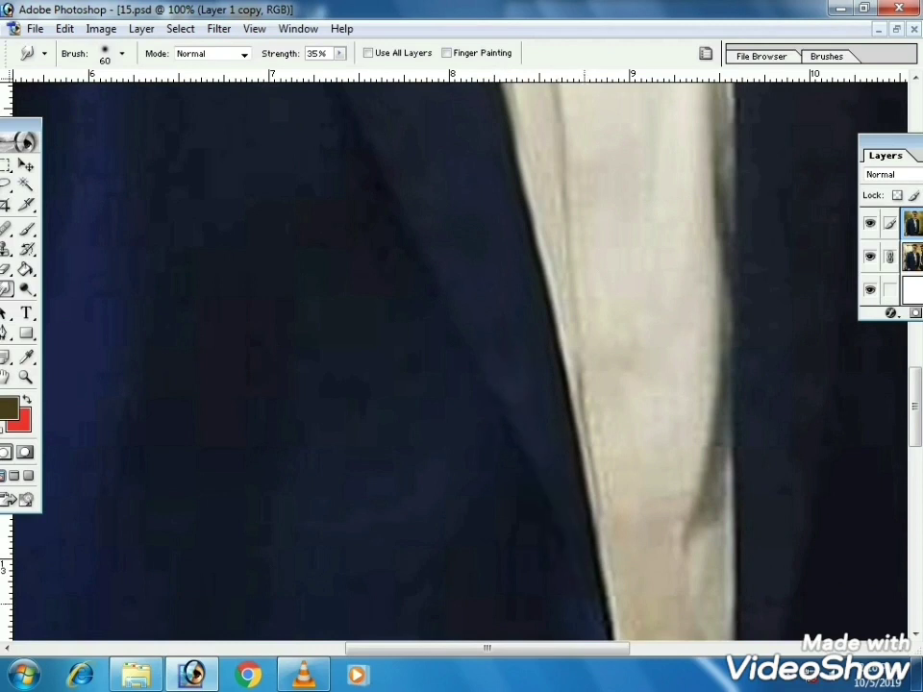
Smudge the jacket's front edge and the cloth around the upper button with brush sizes 40 and 50.
scroll(551, 436, right, 2)
key(bracketleft)
key(bracketleft)
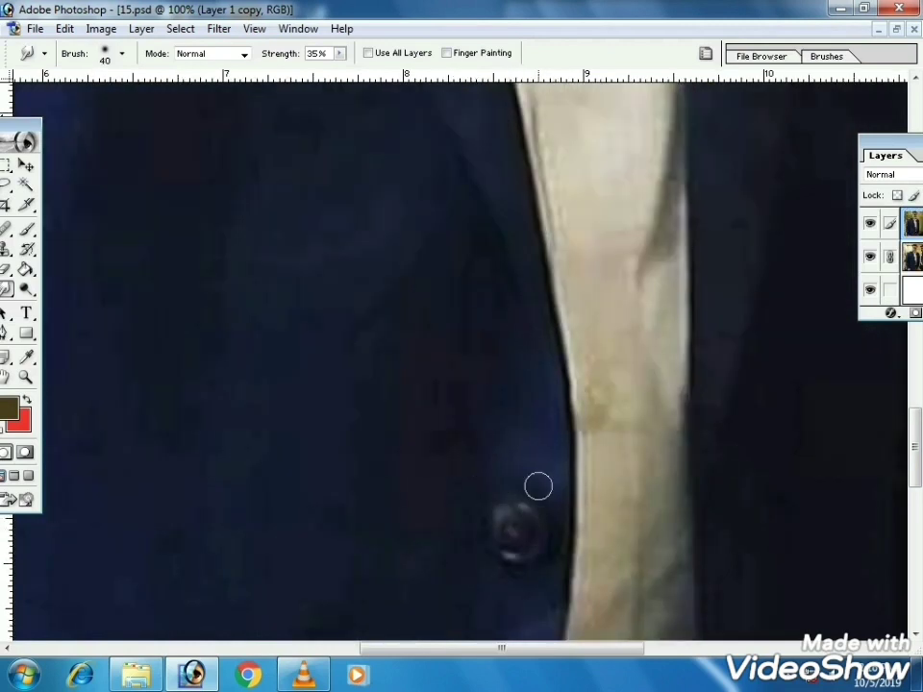
key(bracketright)
key(bracketright)
drag(549, 584, 584, 387)
drag(566, 447, 348, 579)
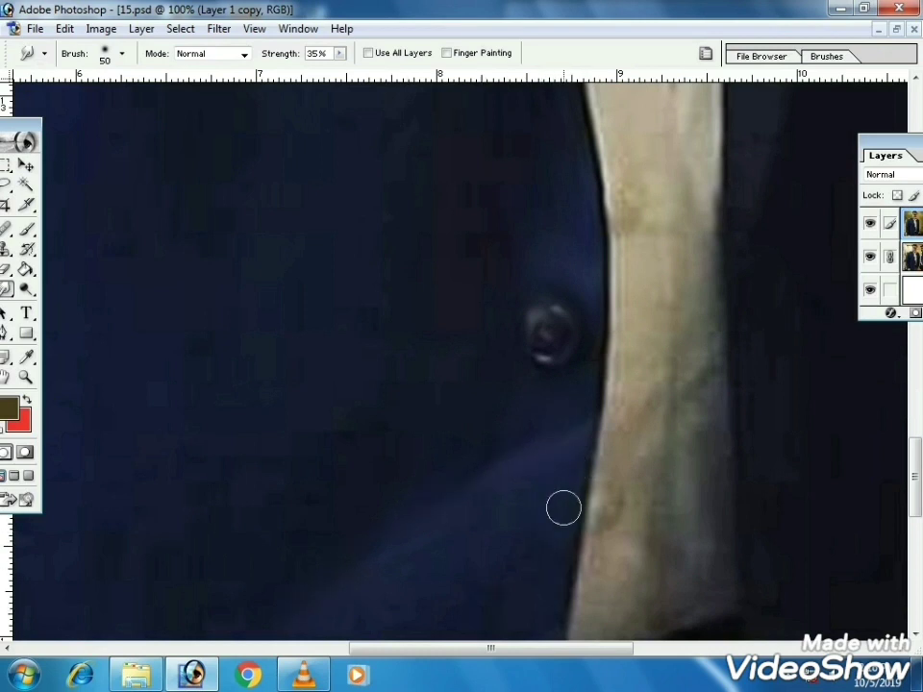
Smudge the lower jacket front, from below the upper button towards the hem, with brush sizes 50 and 60.
scroll(313, 617, down, 3)
scroll(314, 616, left, 1)
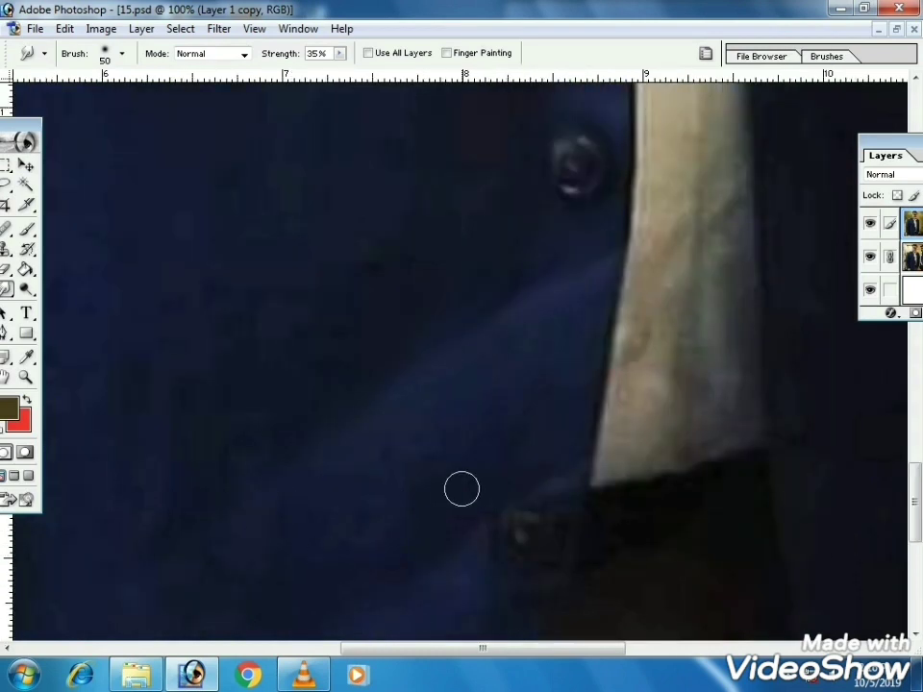
scroll(505, 317, down, 3)
scroll(474, 288, down, 1)
scroll(474, 288, left, 1)
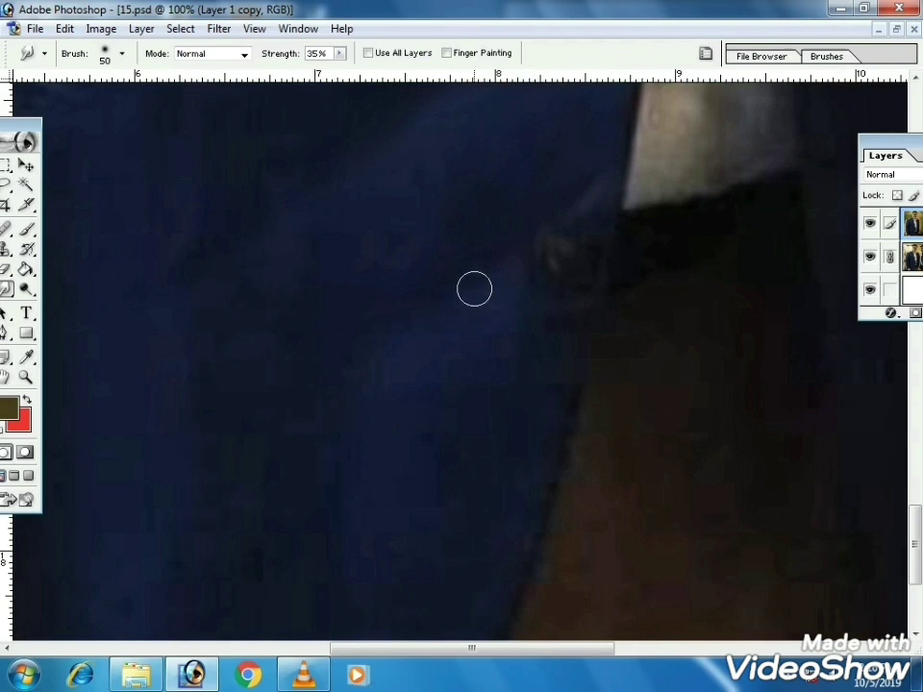
key(ctrl+minus)
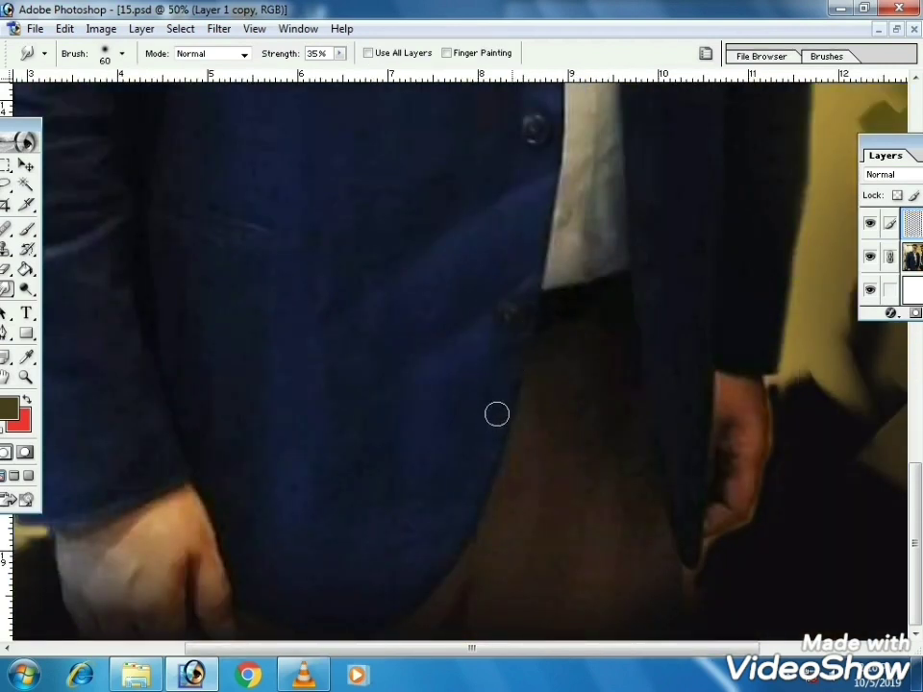
scroll(496, 414, left, 1)
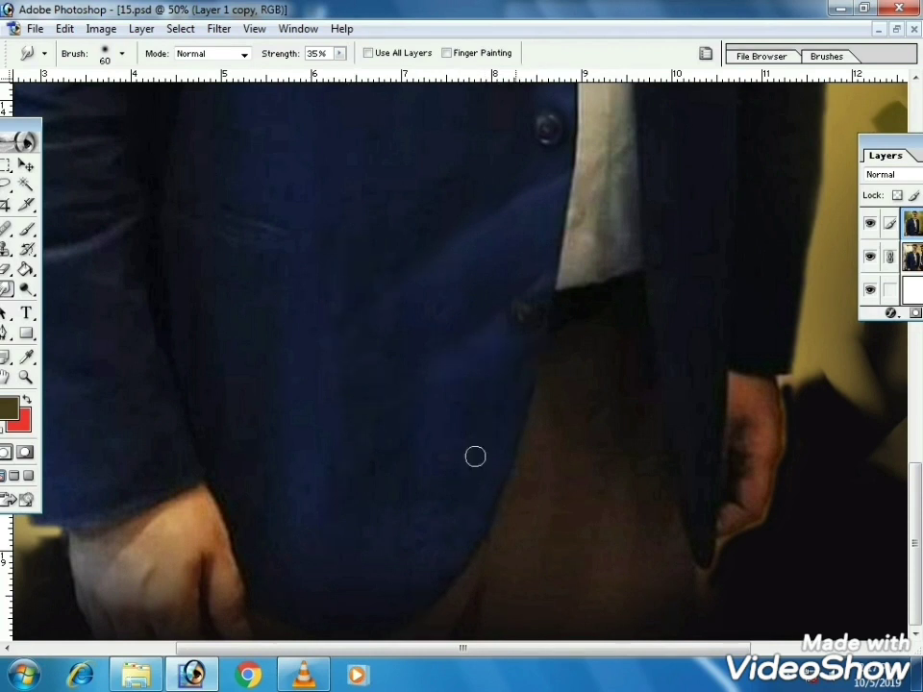
Smudge around the lower jacket button with a small brush and the jacket's lower front with size 90.
click(26, 376)
click(498, 425)
click(6, 289)
key(bracketleft)
key(bracketleft)
key(bracketleft)
key(bracketleft)
key(bracketleft)
key(bracketright)
drag(485, 205, 420, 173)
key(bracketright)
key(bracketright)
key(bracketright)
key(bracketright)
key(bracketright)
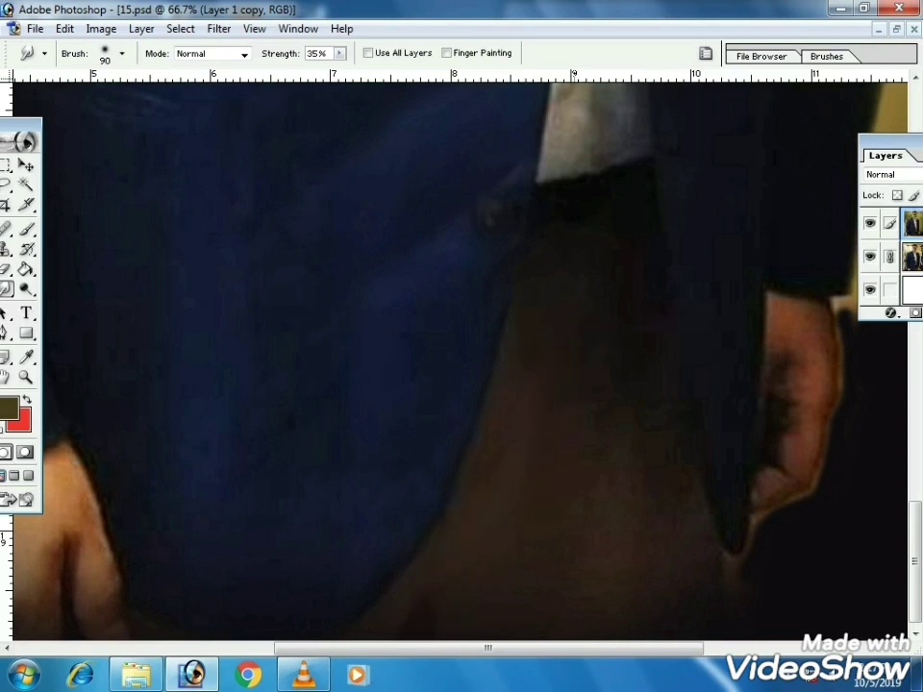
Set the image's resolution to 150 through the Image Size command.
click(35, 28)
click(68, 194)
key(Escape)
click(101, 28)
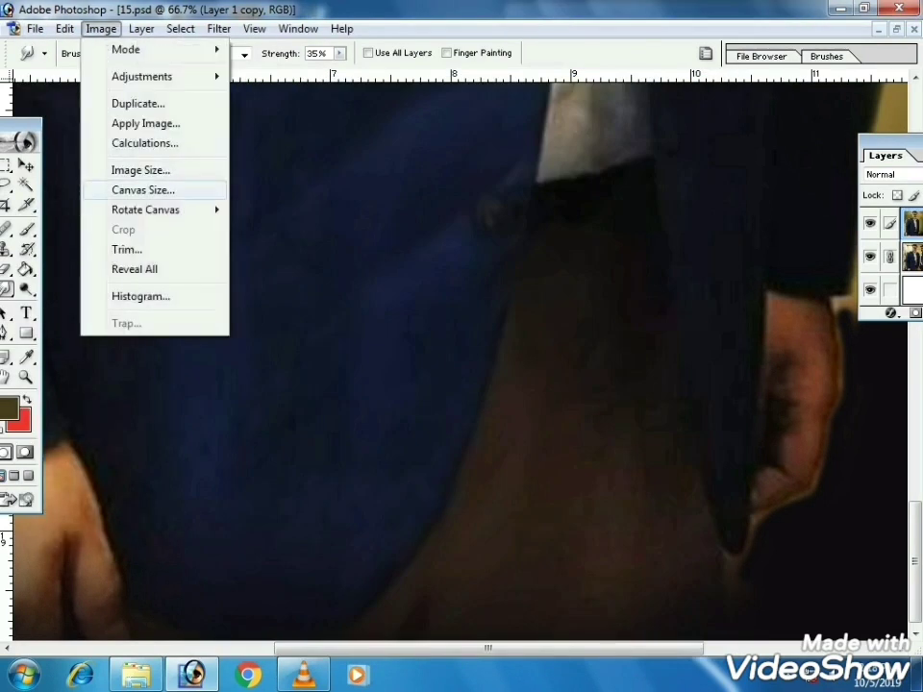
click(141, 170)
text(150)
key(Return)
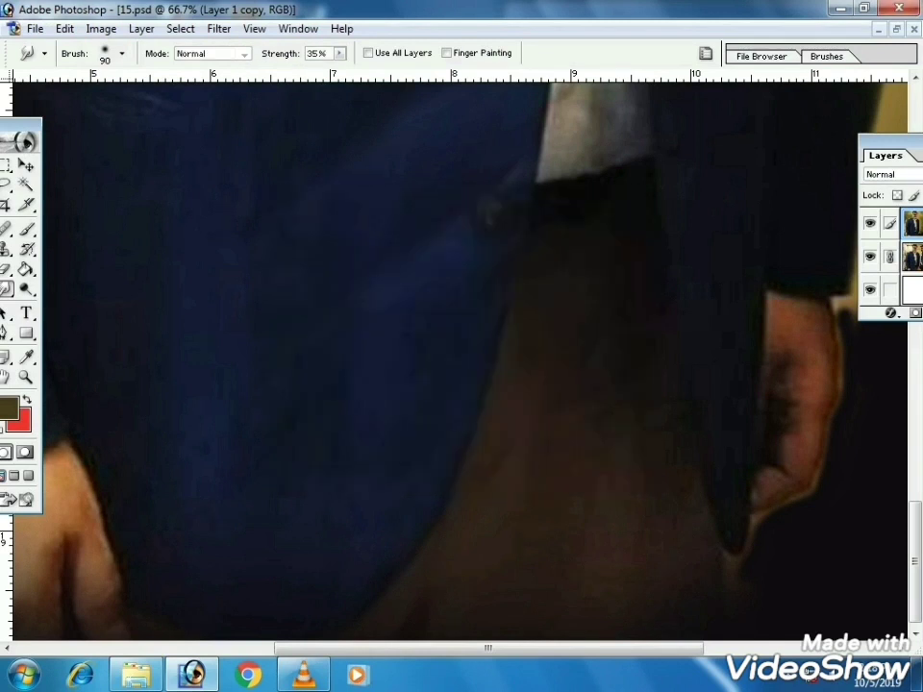
Smudge the shirt's lower edge, belt and upper trousers, starting with brush size 40.
key(ctrl+space)
ctrl+click(551, 371)
key(bracketleft)
key(bracketleft)
key(bracketleft)
key(bracketleft)
key(bracketleft)
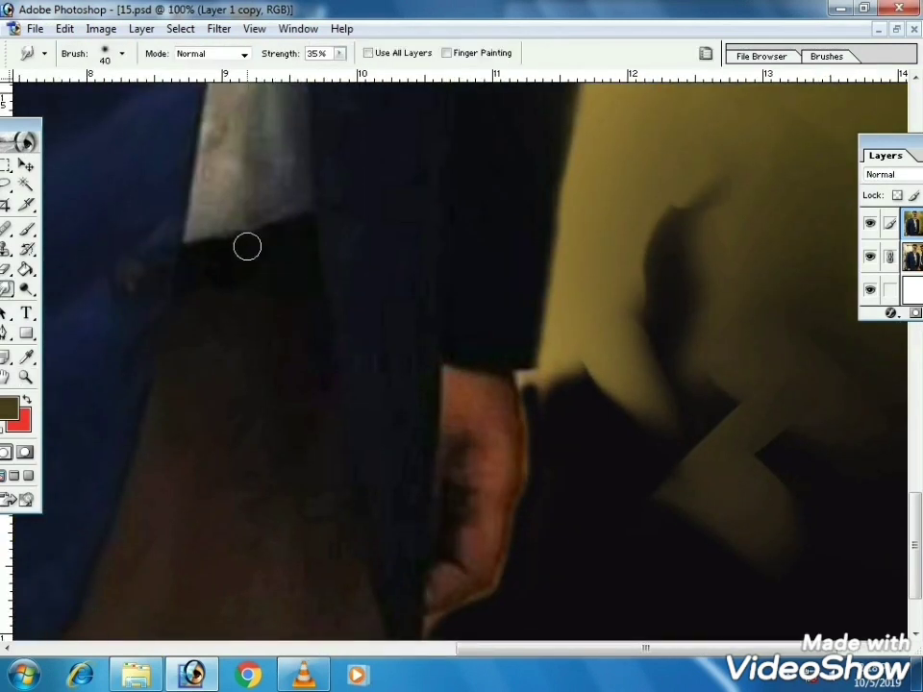
key(bracketright)
key(bracketright)
key(bracketright)
key(bracketleft)
key(bracketleft)
key(bracketright)
key(bracketright)
key(bracketright)
Smudge the brown trousers and the hanging edge of the darker jacket panel with brush sizes around 80.
key(space)
drag(345, 419, 375, 291)
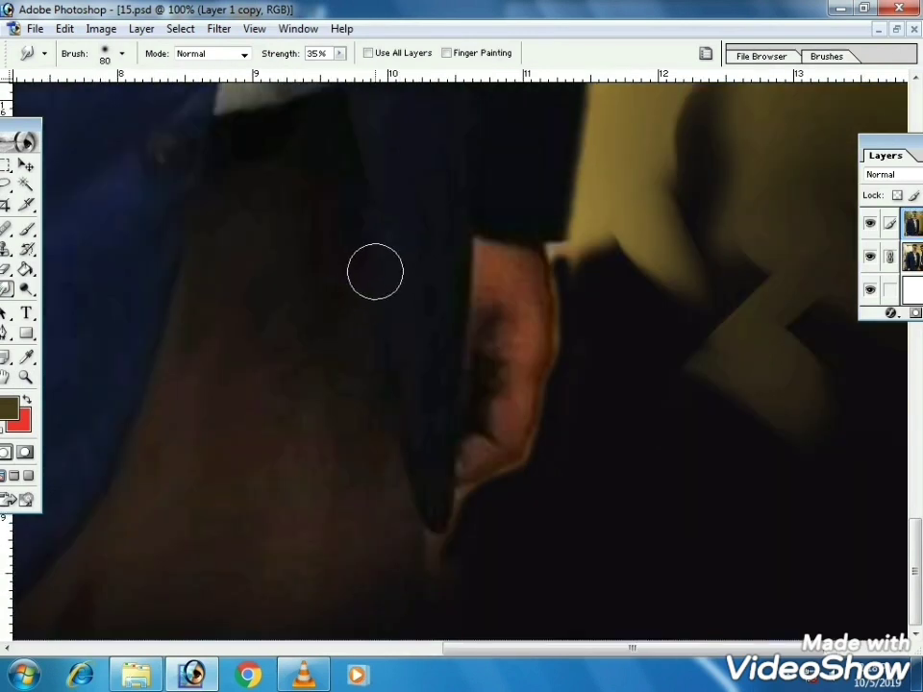
key(bracketright)
key(bracketleft)
key(bracketleft)
key(bracketleft)
key(bracketright)
key(bracketright)
key(space)
drag(279, 433, 302, 356)
Smudge the hand beside the darker jacket panel and its surrounding edges with a smaller brush.
key(bracketleft)
key(bracketleft)
key(bracketleft)
key(bracketleft)
key(bracketleft)
mouse_move(554, 307)
mouse_down()
mouse_move(535, 355)
mouse_move(513, 323)
mouse_move(539, 339)
mouse_move(527, 454)
mouse_move(540, 417)
mouse_move(489, 463)
mouse_move(498, 469)
mouse_move(521, 431)
mouse_move(499, 308)
mouse_up()
key(bracketright)
key(bracketright)
mouse_move(561, 364)
mouse_down()
mouse_move(551, 458)
mouse_move(461, 539)
mouse_move(449, 631)
mouse_up()
drag(603, 258, 642, 212)
Smudge the shirt collar edges and the grey shaded cloth below the collar with brush sizes 10 and 40.
key(bracketright)
drag(427, 88, 406, 217)
drag(406, 135, 327, 612)
drag(403, 111, 324, 588)
scroll(323, 588, up, 3)
scroll(323, 587, left, 3)
key(bracketleft)
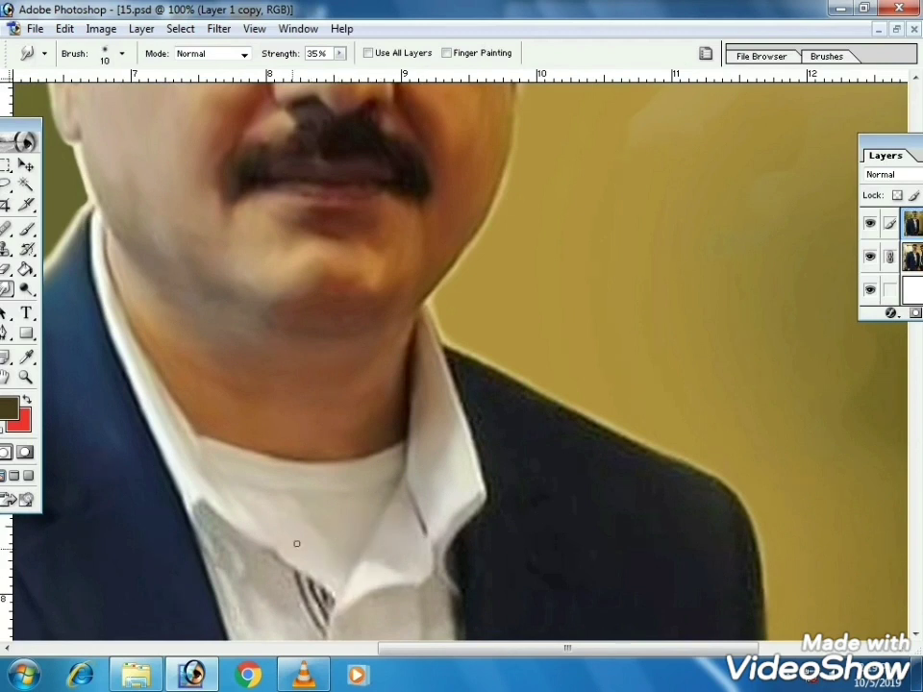
scroll(372, 576, down, 3)
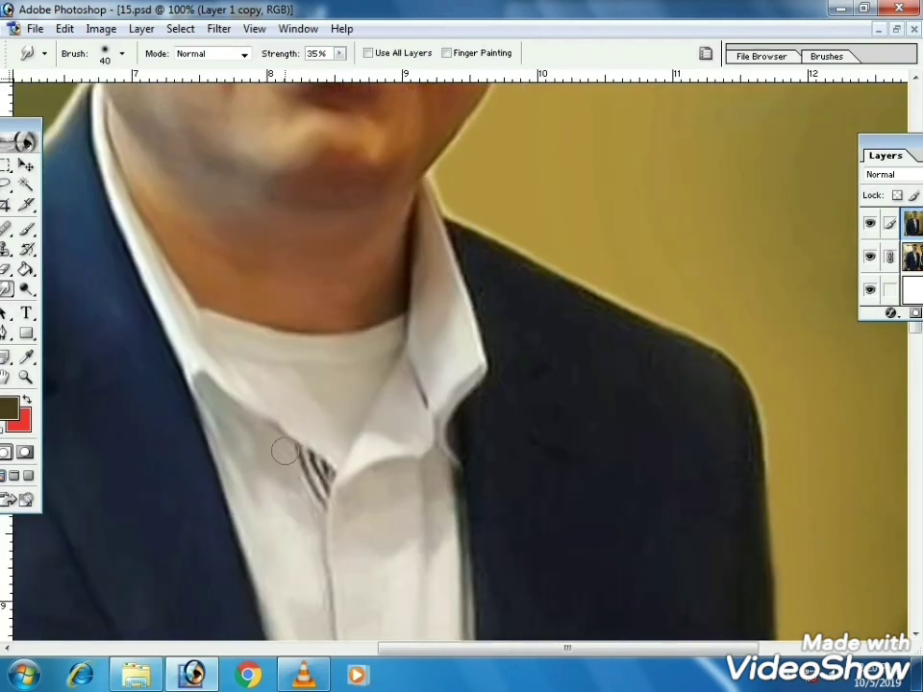
key(bracketright)
Smudge the white shirt's chest and button placket into smooth vertical strokes with brush sizes 20, 50 and 40.
scroll(389, 445, down, 4)
key(bracketright)
scroll(288, 509, down, 4)
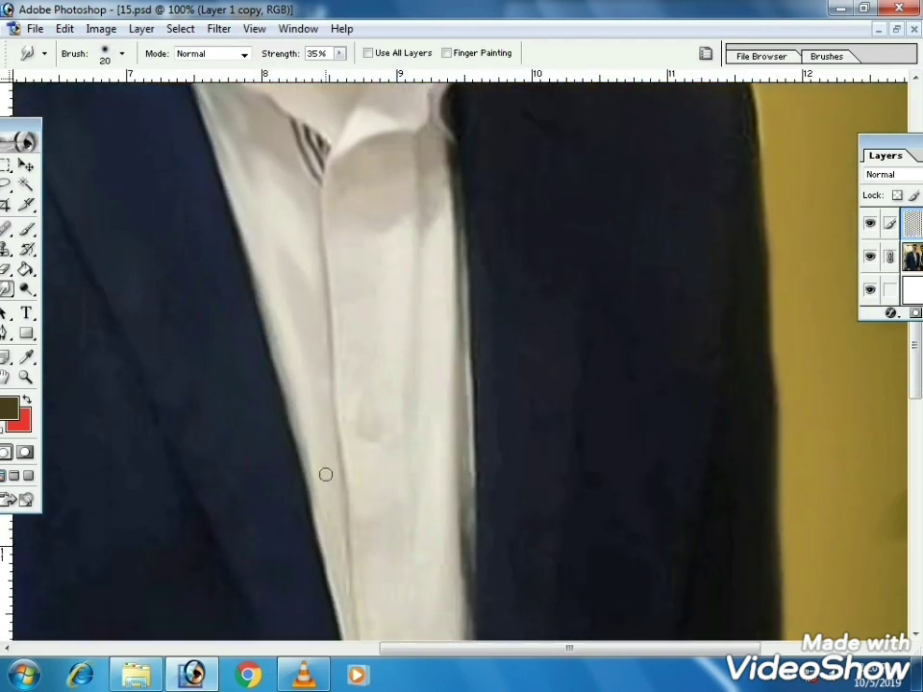
key(bracketright)
key(bracketright)
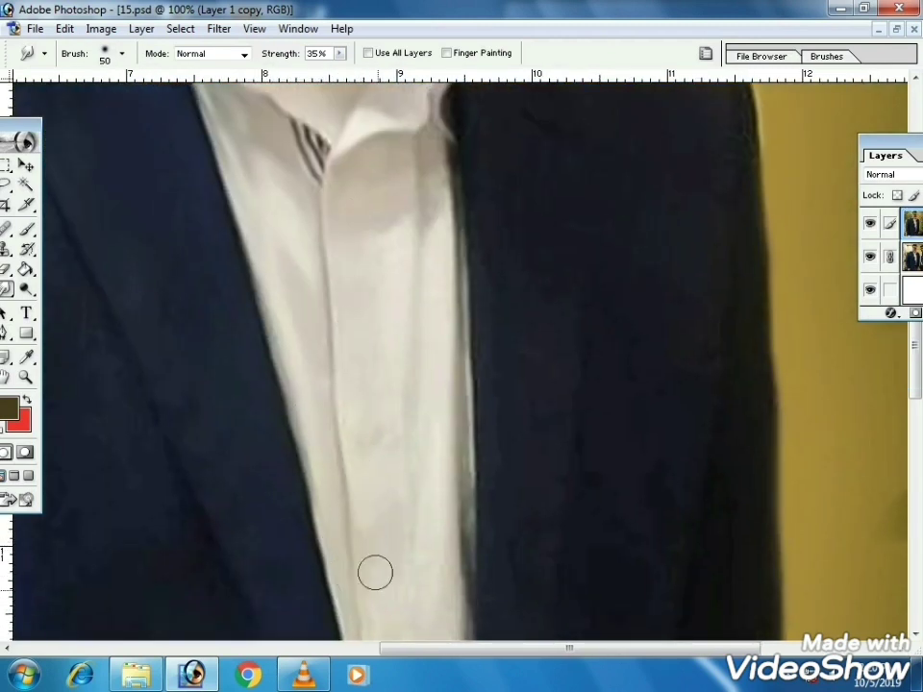
key(bracketright)
key(bracketright)
key(bracketright)
key(bracketright)
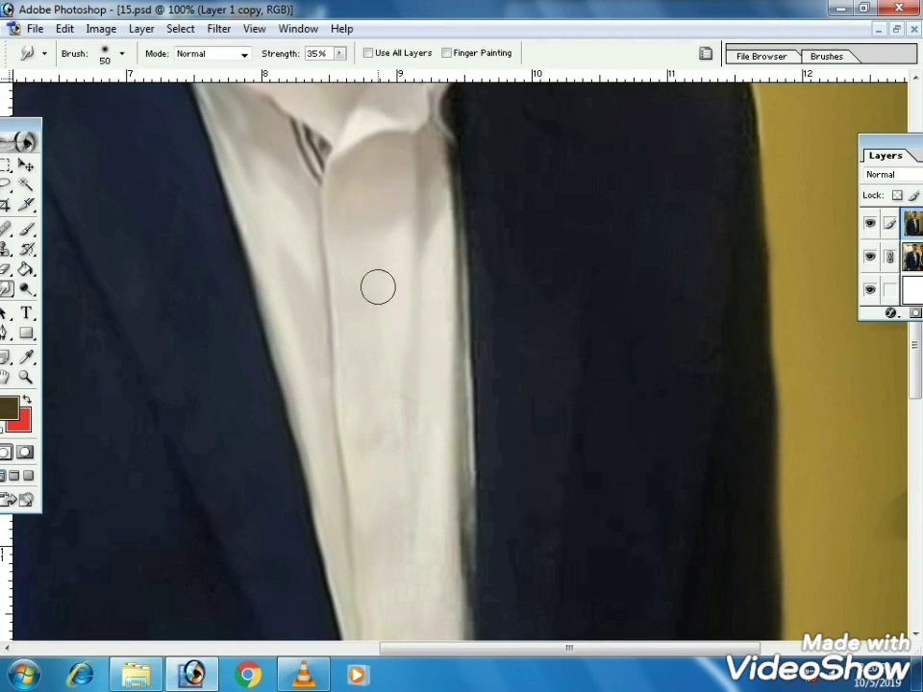
key(bracketleft)
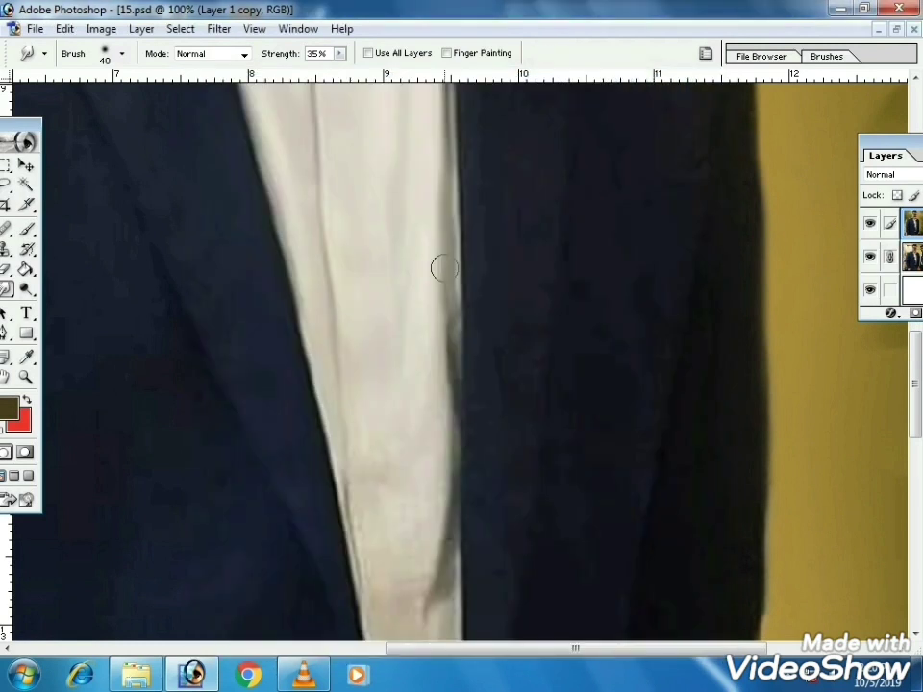
Smudge the lower shirt front and its shaded folds down to the hem, enlarging the brush to 60.
scroll(467, 270, down, 3)
key(bracketright)
drag(373, 397, 393, 588)
mouse_move(441, 490)
mouse_down()
mouse_move(457, 460)
mouse_move(445, 500)
mouse_up()
key(bracketright)
mouse_move(431, 558)
mouse_down()
mouse_move(443, 270)
mouse_move(449, 470)
mouse_move(445, 404)
mouse_up()
key(bracketright)
key(bracketright)
drag(473, 269, 490, 360)
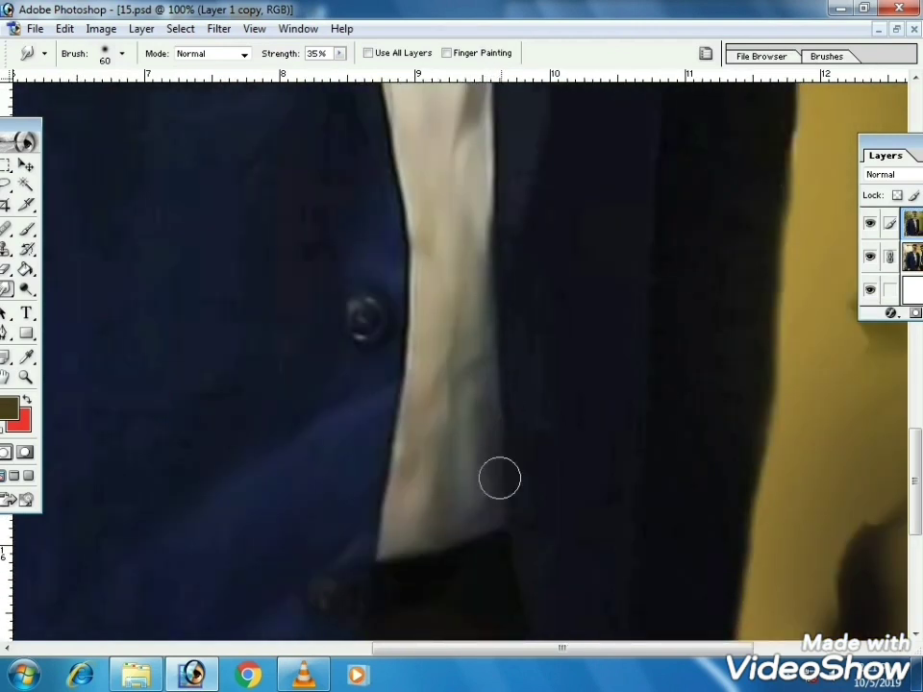
Smudge the darker jacket side from the collar and shoulder down the sleeve with brush sizes 50 and 60.
drag(659, 198, 574, 622)
mouse_move(492, 91)
mouse_down()
mouse_move(417, 469)
mouse_move(409, 634)
mouse_up()
key(bracketleft)
key(bracketleft)
drag(313, 395, 301, 462)
key(bracketright)
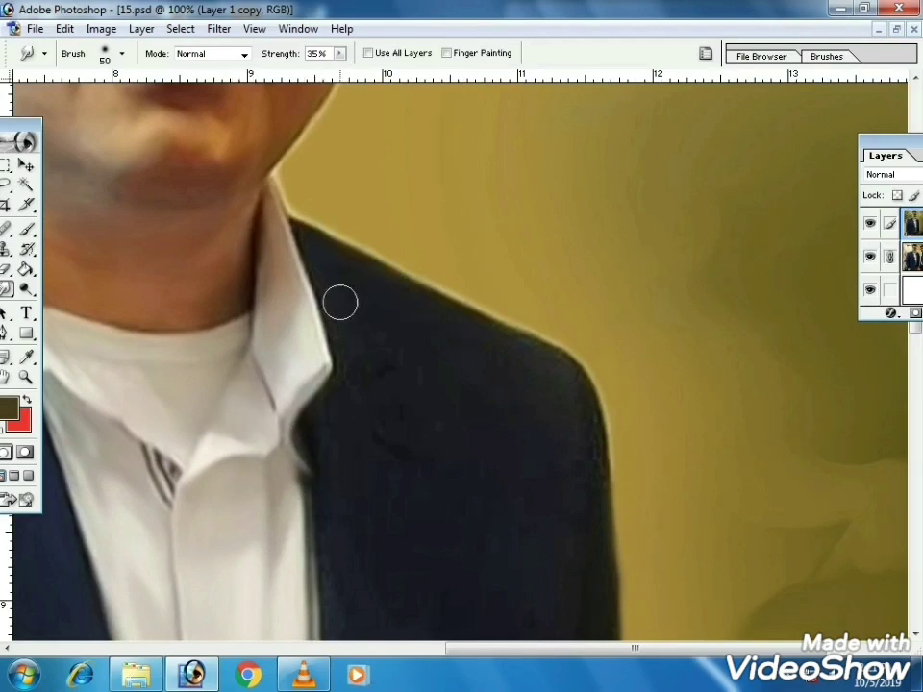
key(bracketright)
scroll(587, 521, down, 5)
scroll(587, 521, right, 1)
scroll(540, 200, down, 5)
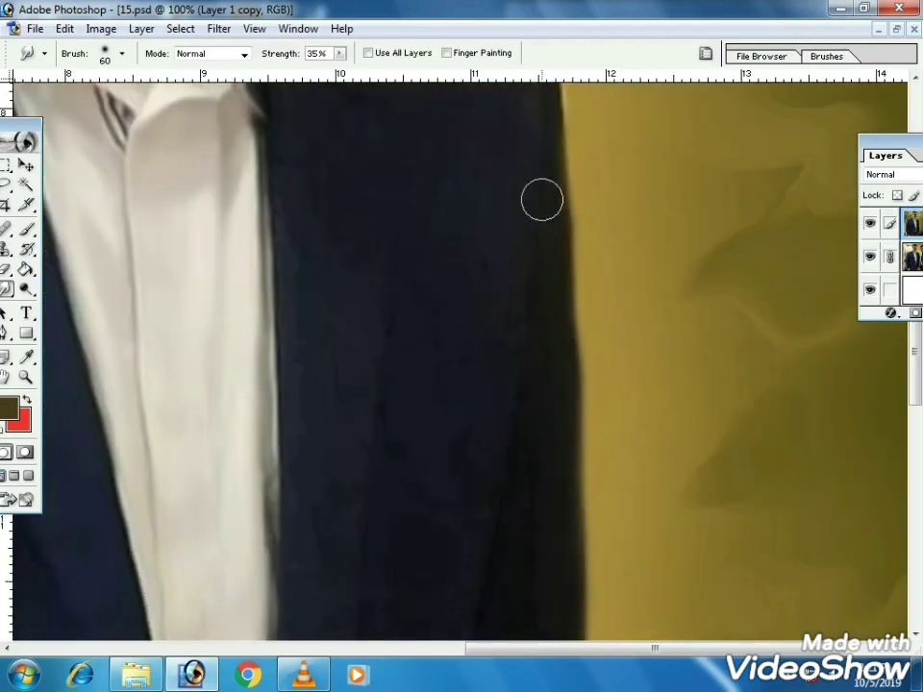
scroll(544, 449, down, 4)
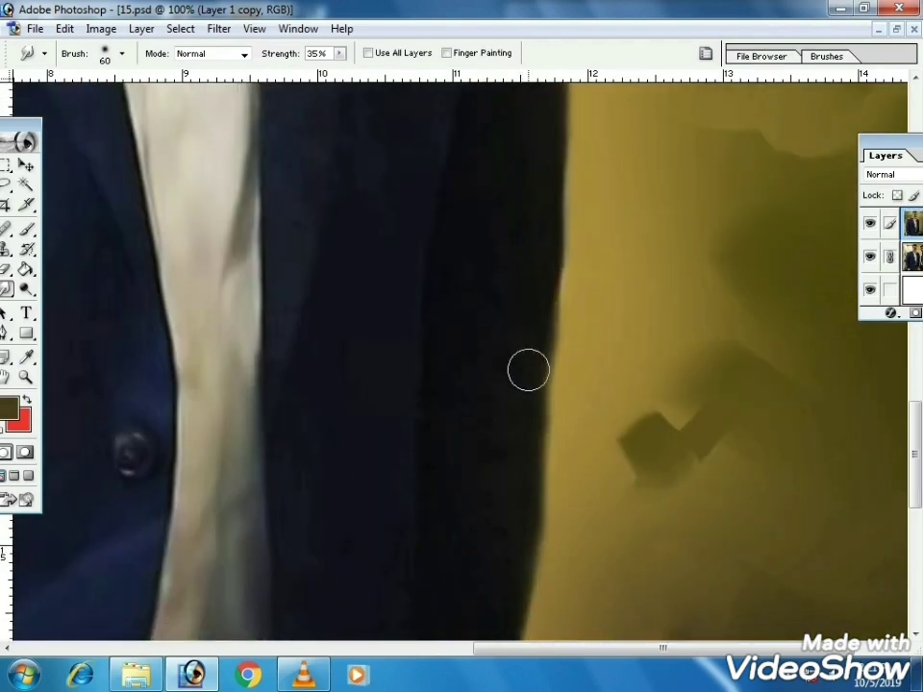
Smudge broader areas of the jacket up to the brighter blue shoulder with brush sizes 100 and 90.
key(ctrl+minus)
key(ctrl+minus)
key(ctrl+minus)
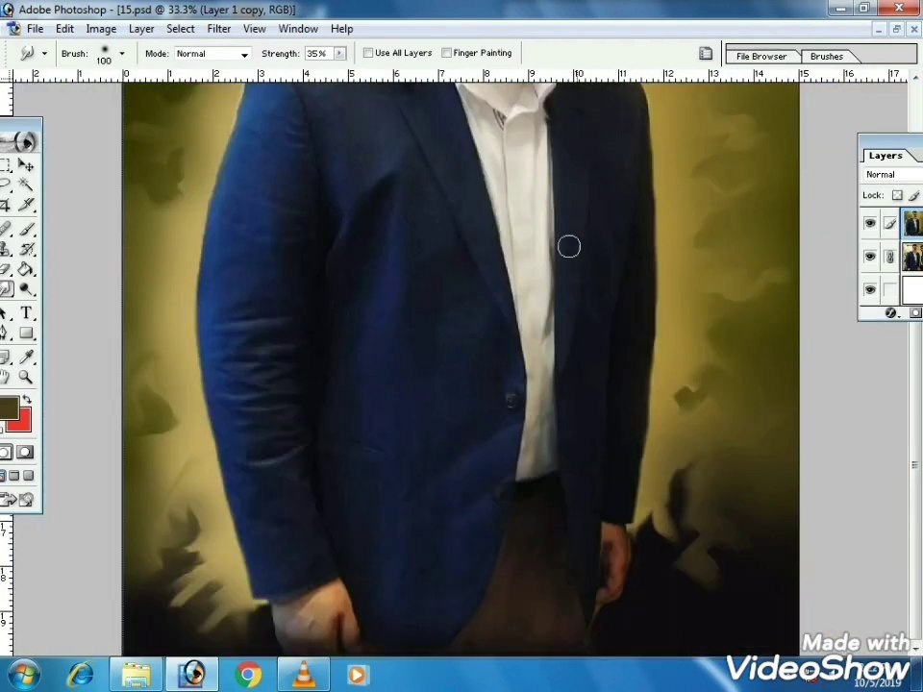
key(bracketleft)
scroll(461, 361, up, 4)
key(ctrl+space)
ctrl+click(423, 325)
ctrl+click(423, 325)
key(bracketleft)
key(bracketleft)
key(bracketleft)
key(bracketright)
key(bracketright)
key(bracketright)
key(bracketright)
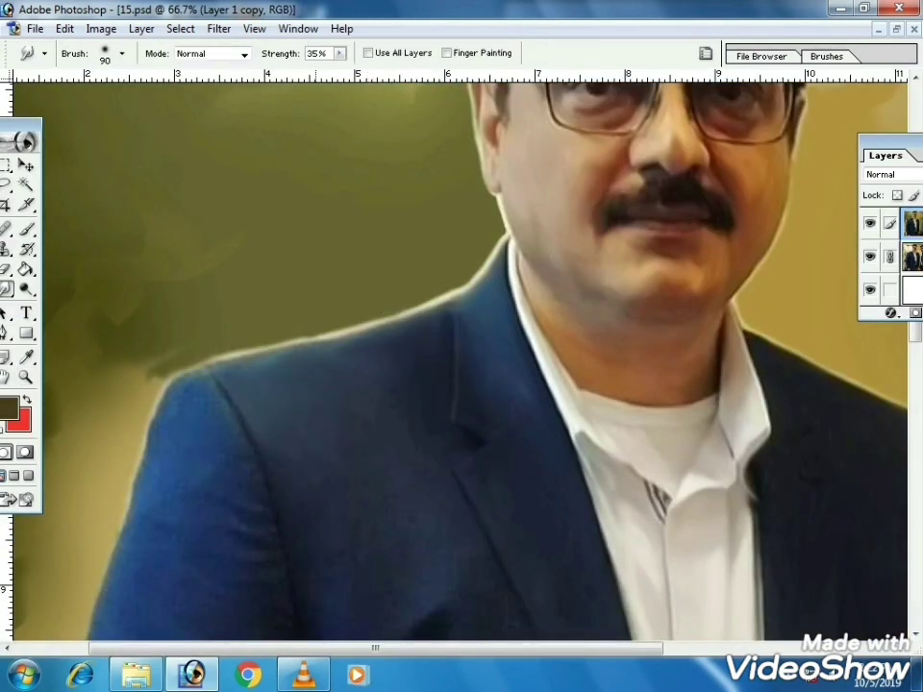
Smudge the blue jacket's chest between the sleeve seam and the lapel with brush sizes 80 and 70.
scroll(280, 206, down, 5)
key(bracketleft)
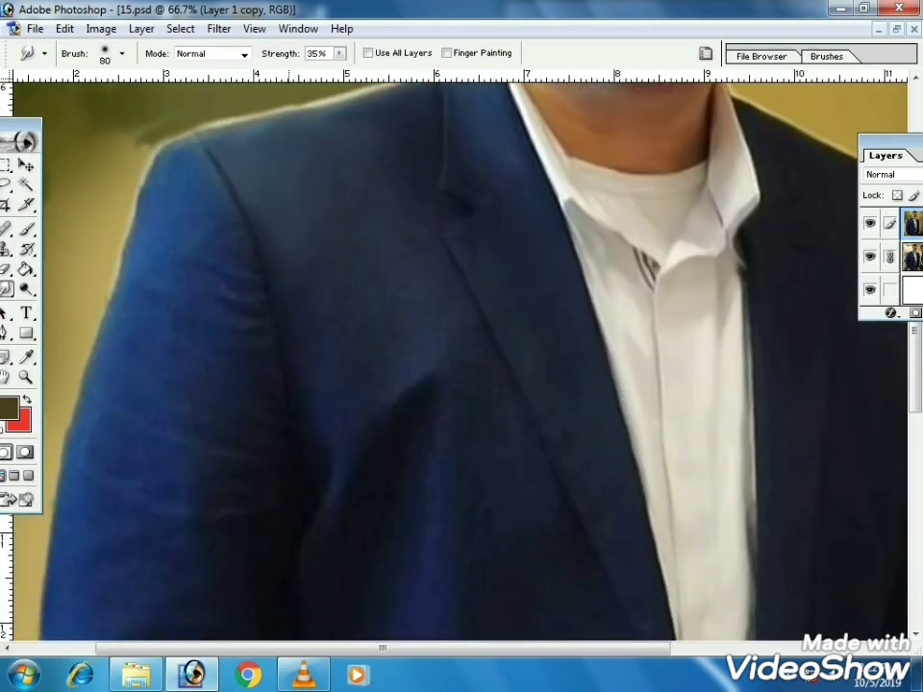
key(bracketleft)
scroll(366, 151, down, 1)
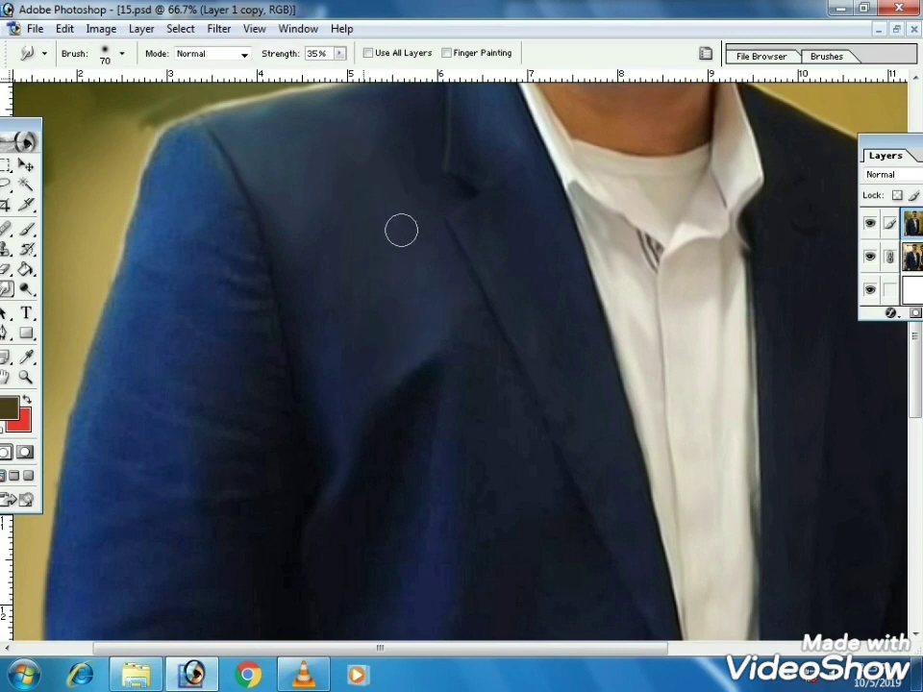
Smudge the jacket front from the chest fold down toward the pocket with brush sizes 80 and 70.
scroll(416, 370, down, 5)
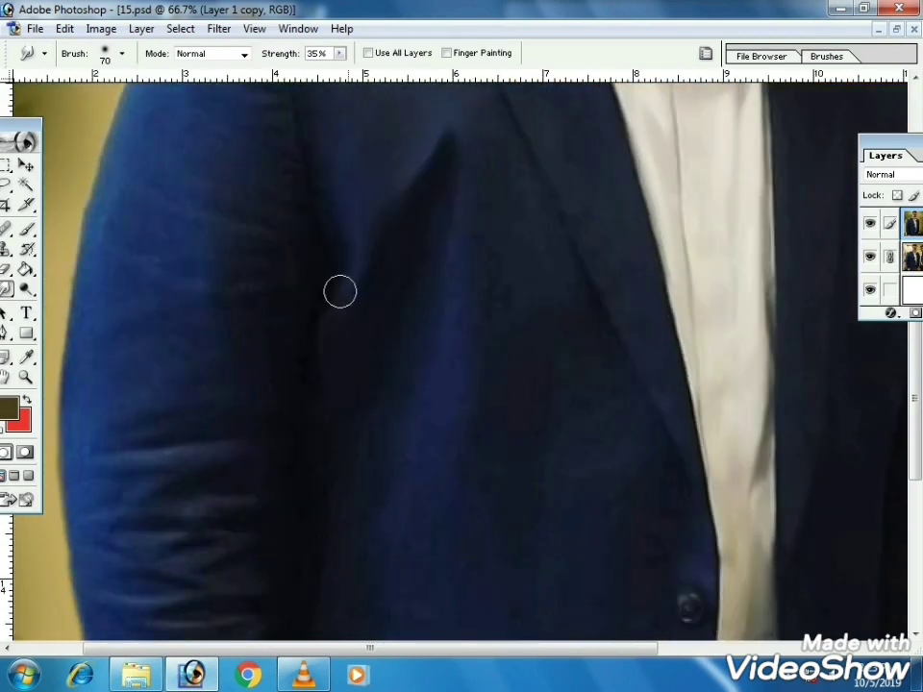
scroll(447, 254, down, 3)
drag(467, 108, 454, 199)
key(bracketright)
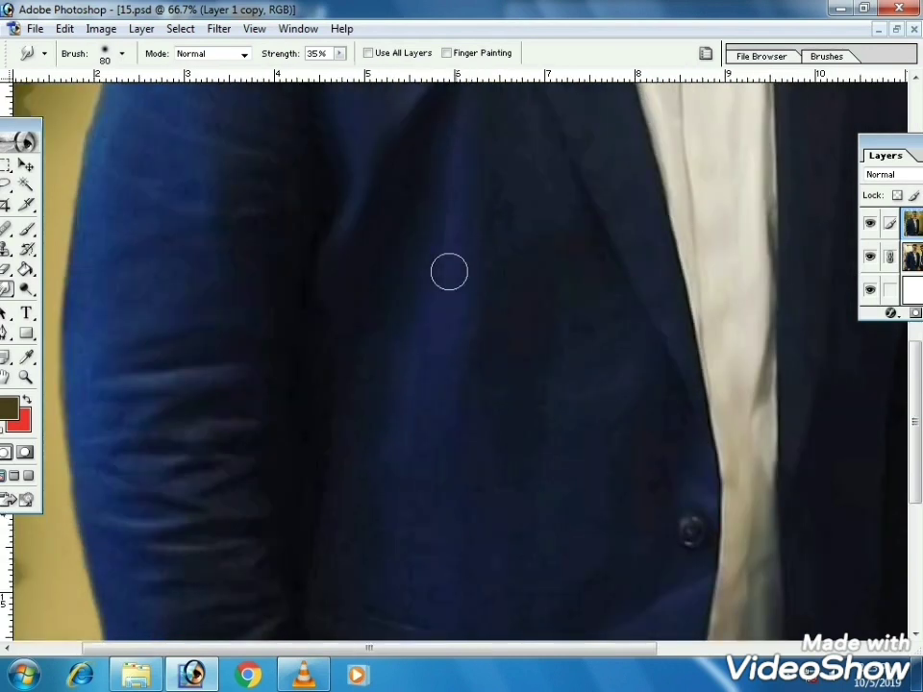
scroll(449, 294, down, 3)
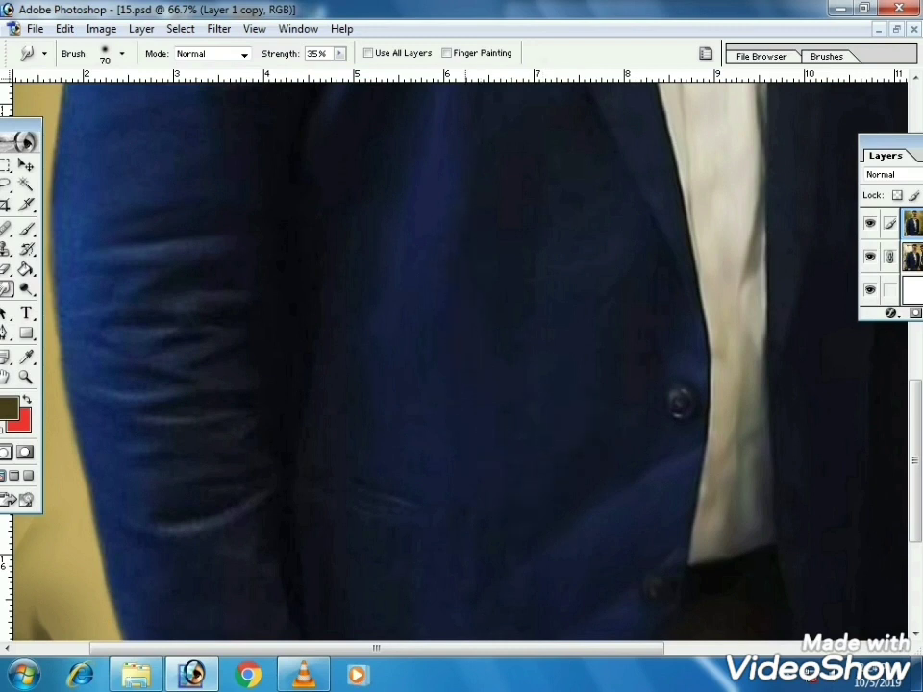
drag(466, 135, 314, 524)
drag(314, 261, 311, 206)
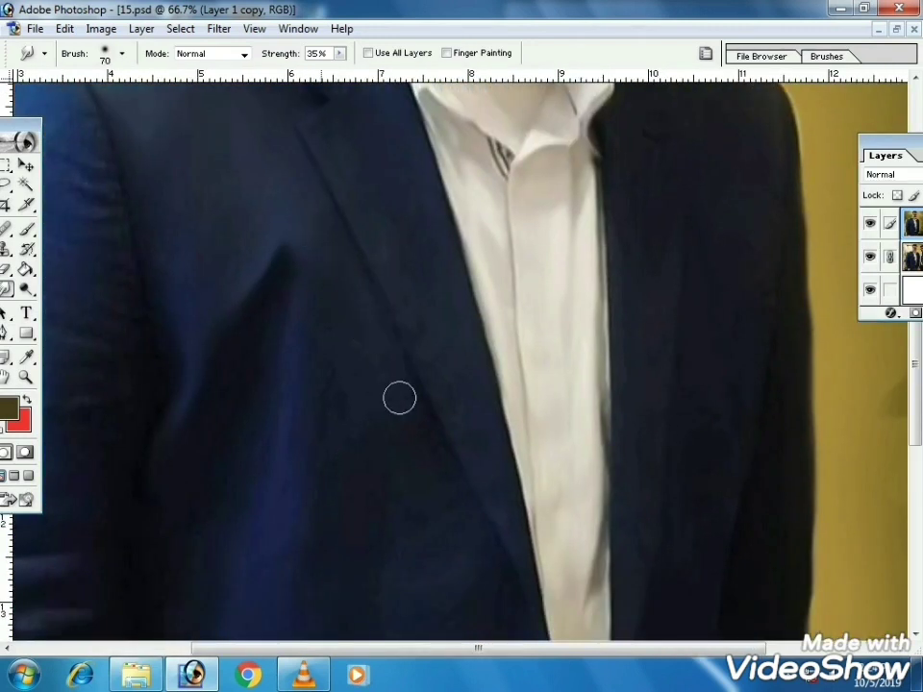
Smudge the jacket front along the lapel's outer edge down to the button area with brush size 70.
scroll(298, 384, down, 4)
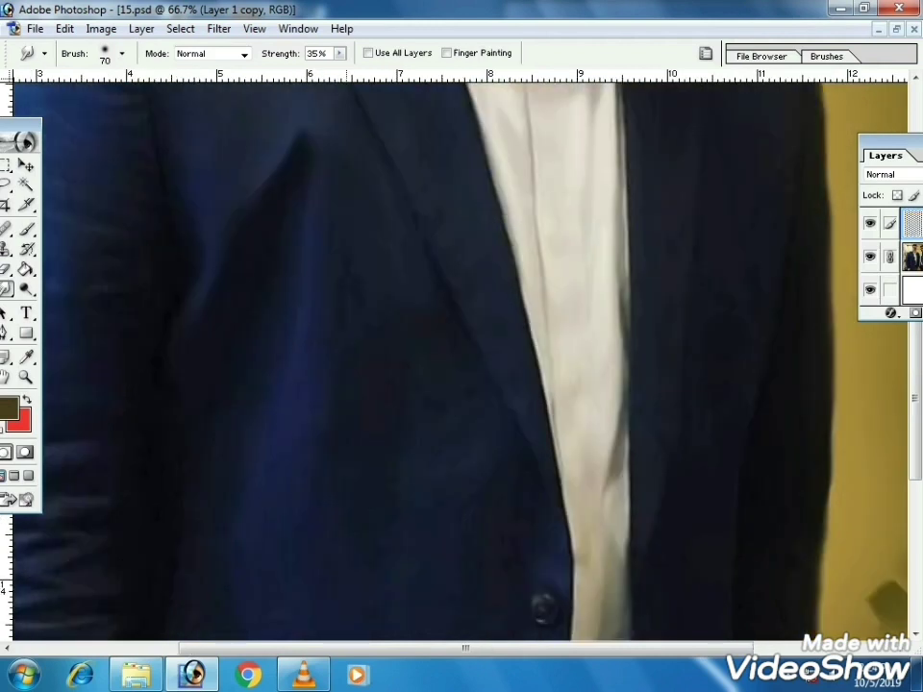
scroll(449, 395, down, 4)
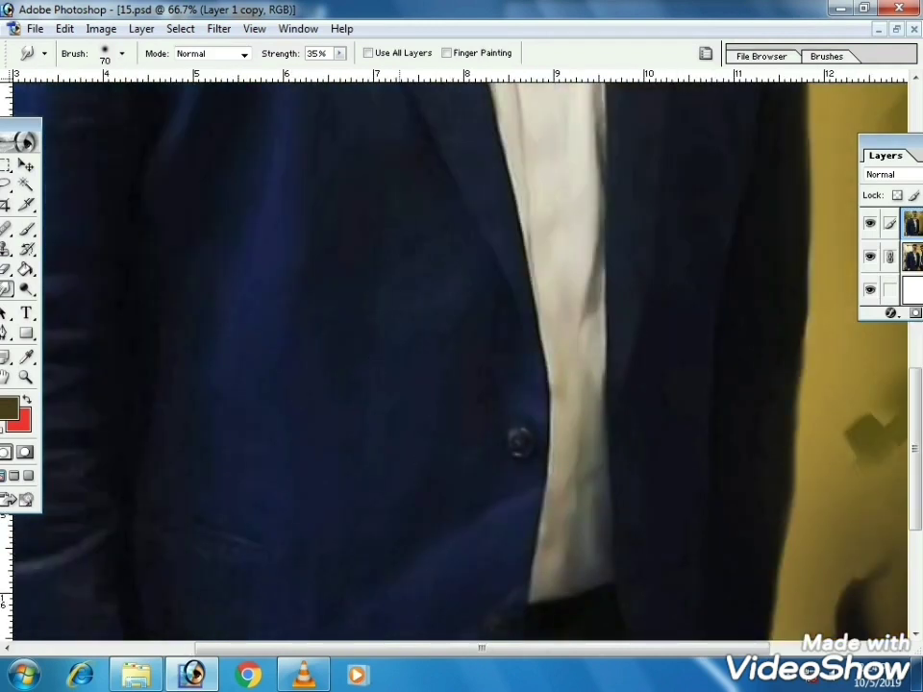
drag(439, 517, 622, 557)
drag(289, 144, 303, 556)
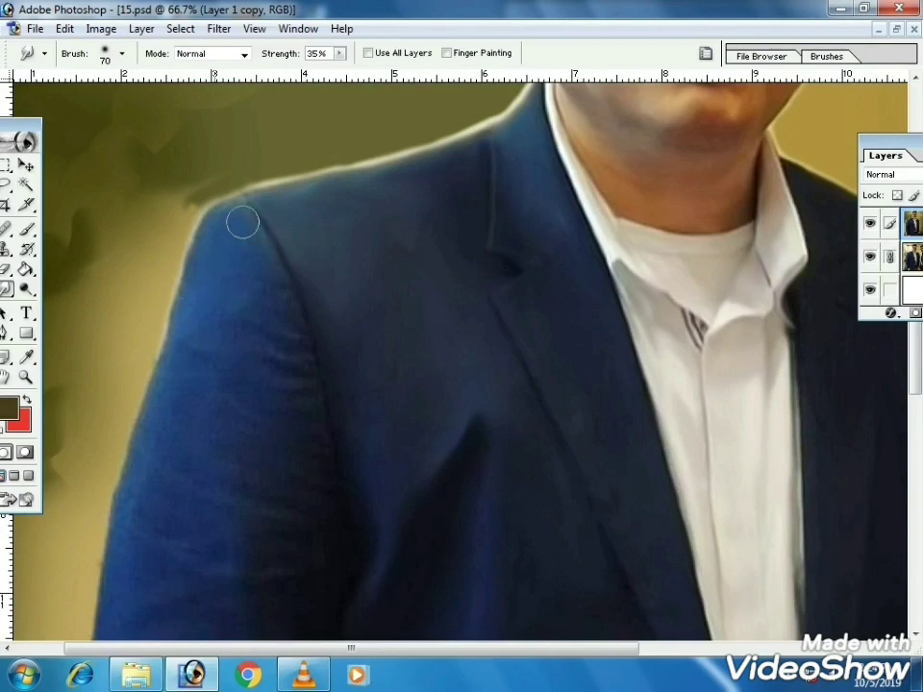
Smudge the bright blue sleeve from the shoulder down to the elbow creases with brush sizes 70 and 60.
scroll(244, 288, down, 2)
mouse_move(211, 334)
mouse_down()
mouse_move(245, 282)
mouse_move(240, 273)
mouse_up()
scroll(178, 293, down, 2)
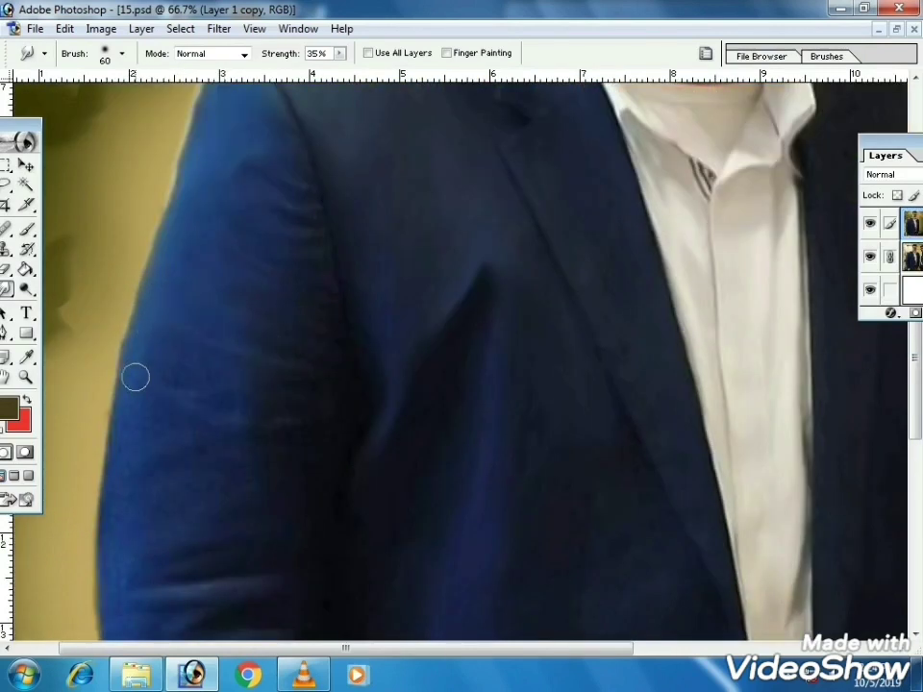
scroll(135, 212, down, 2)
scroll(93, 447, down, 2)
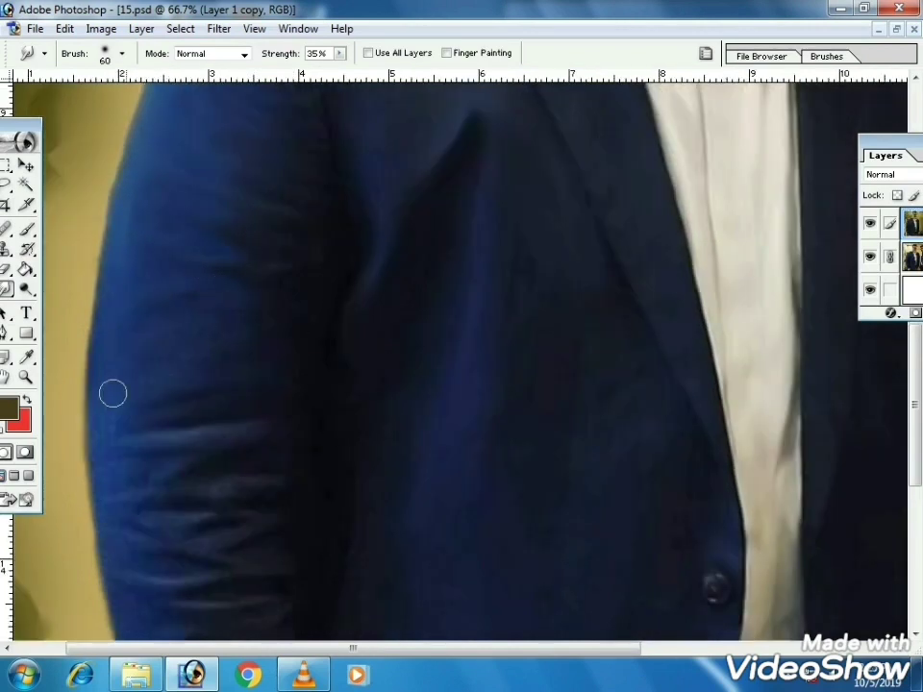
scroll(112, 394, down, 2)
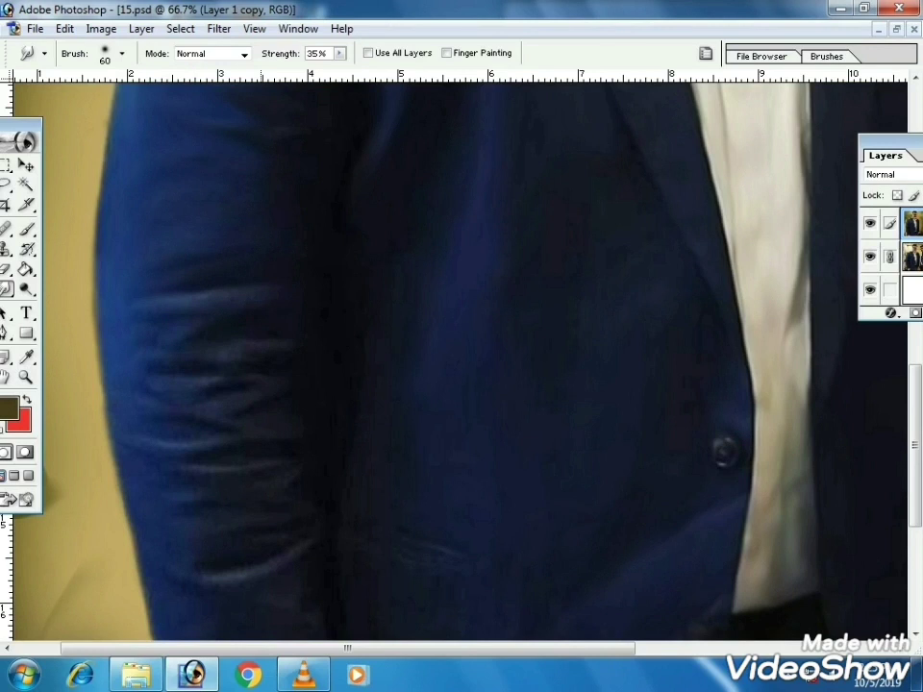
Smudge the creased lower sleeve down to the cuff with brush size 60 and the hand below with size 40.
scroll(124, 333, down, 1)
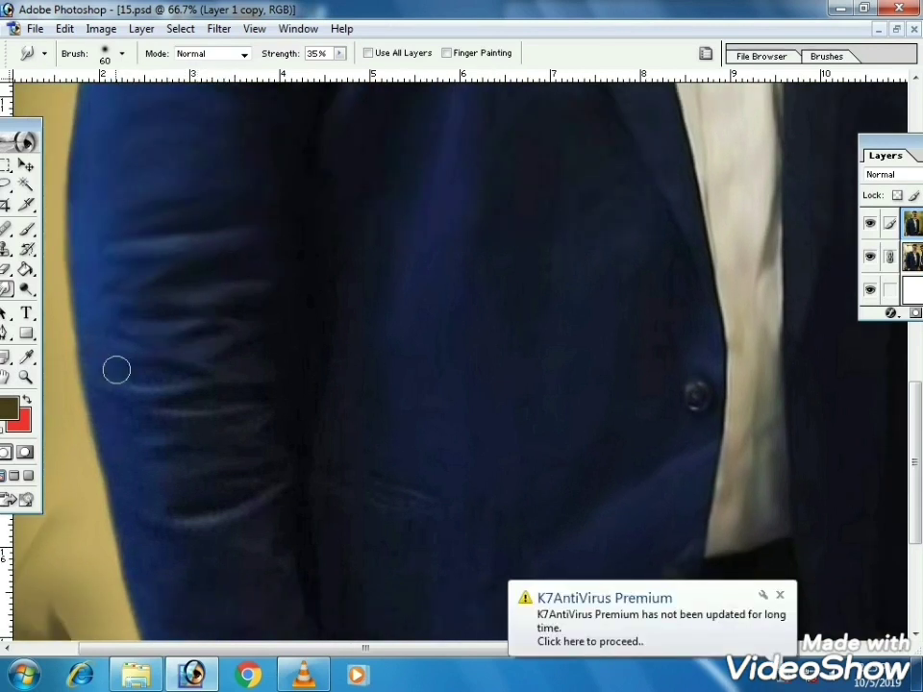
scroll(101, 329, down, 1)
scroll(225, 384, down, 1)
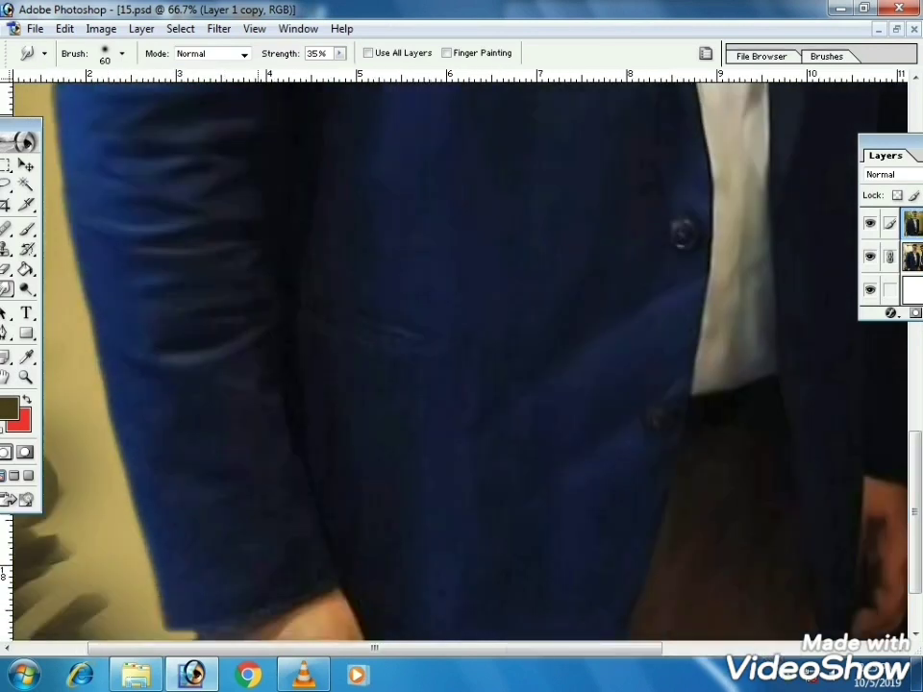
scroll(155, 254, down, 1)
scroll(202, 281, right, 1)
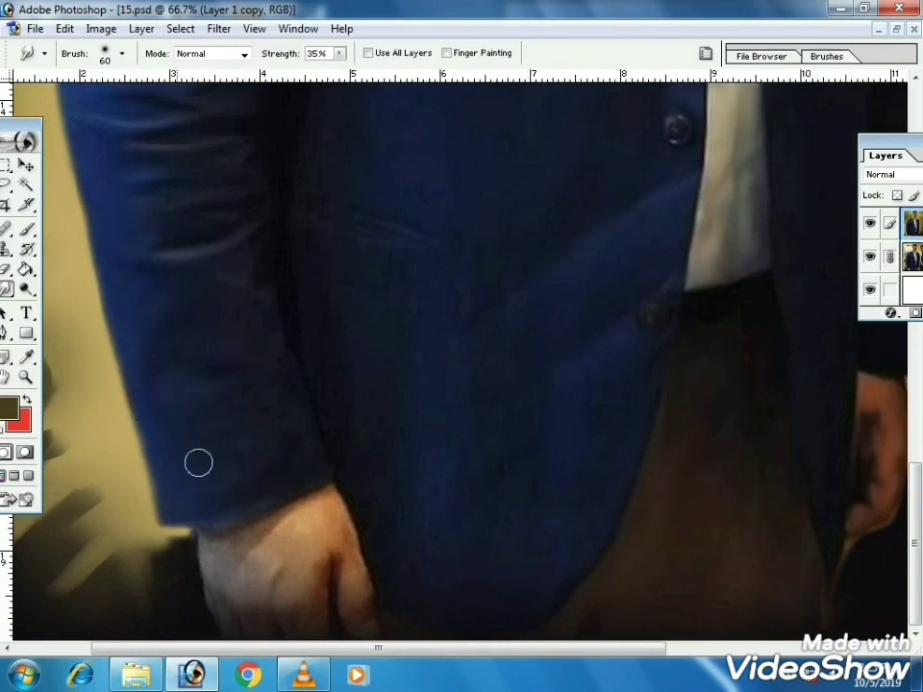
scroll(242, 491, left, 1)
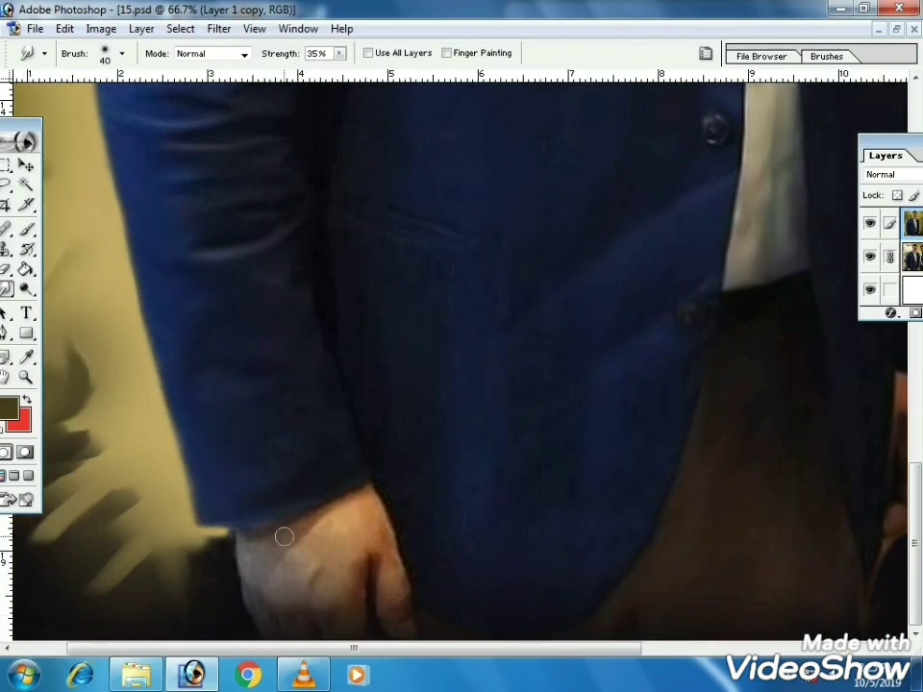
key(bracketright)
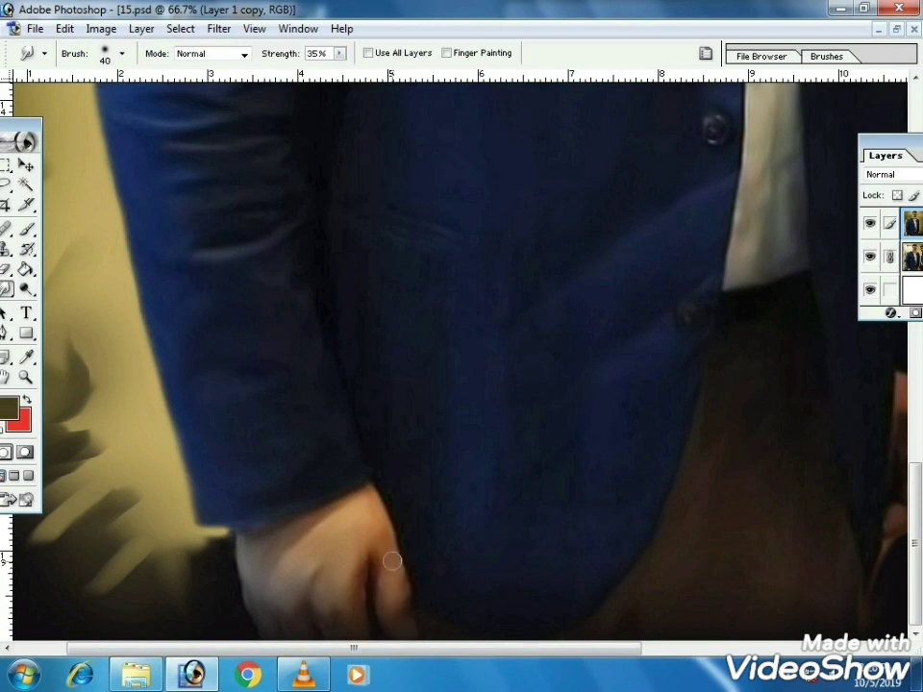
Smudge the lower jacket front around the pocket and down to the hem, enlarging the brush to 80.
key(bracketright)
key(bracketright)
key(bracketright)
key(bracketright)
key(bracketright)
key(bracketright)
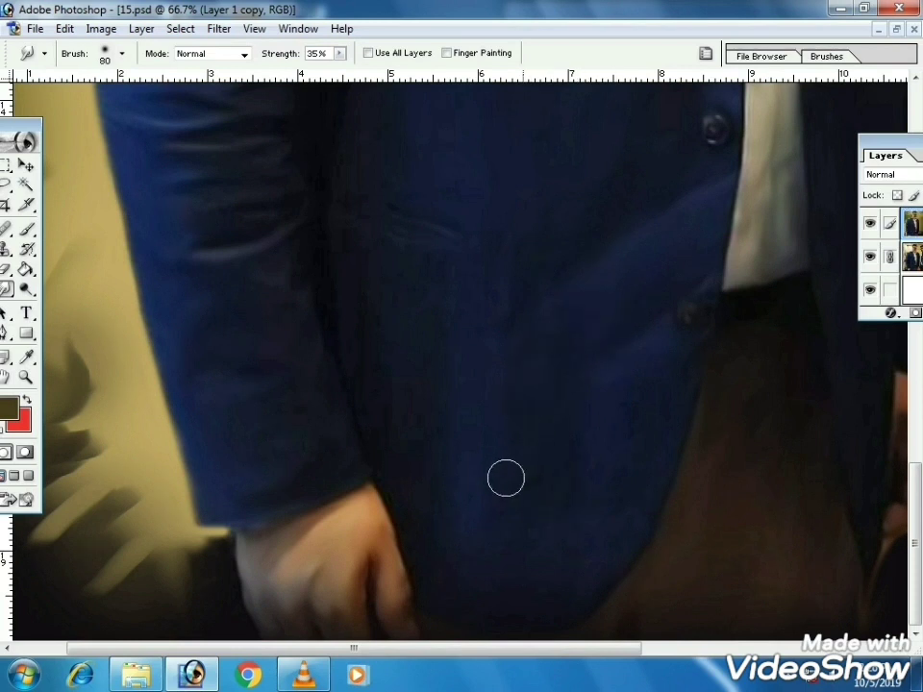
key(bracketleft)
key(bracketleft)
key(bracketleft)
key(bracketleft)
key(bracketright)
key(bracketright)
key(bracketright)
key(bracketright)
key(bracketright)
Smudge the brown trousers and the adjoining lower jacket edges with brush sizes 80 and 90.
drag(642, 345, 317, 313)
key(bracketleft)
key(bracketleft)
key(bracketleft)
key(bracketleft)
key(bracketleft)
key(bracketright)
key(bracketright)
key(bracketright)
key(bracketright)
key(bracketright)
key(bracketright)
key(bracketright)
key(bracketright)
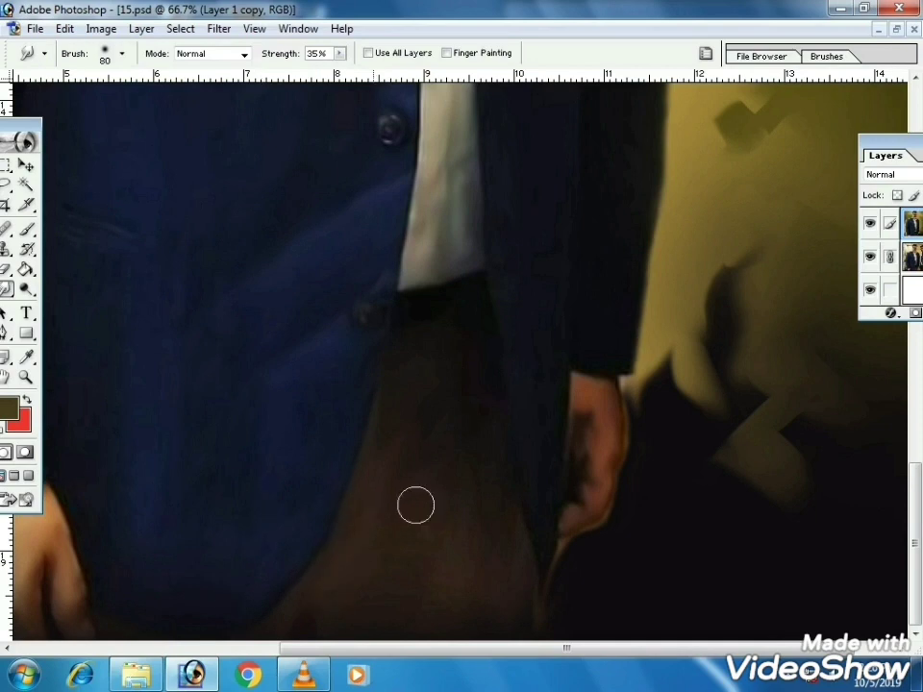
key(bracketright)
key(bracketright)
drag(481, 547, 478, 541)
key(bracketleft)
key(bracketleft)
key(bracketleft)
key(bracketright)
key(bracketright)
Save the portrait document.
key(ctrl+minus)
key(ctrl+minus)
key(ctrl+minus)
key(ctrl+minus)
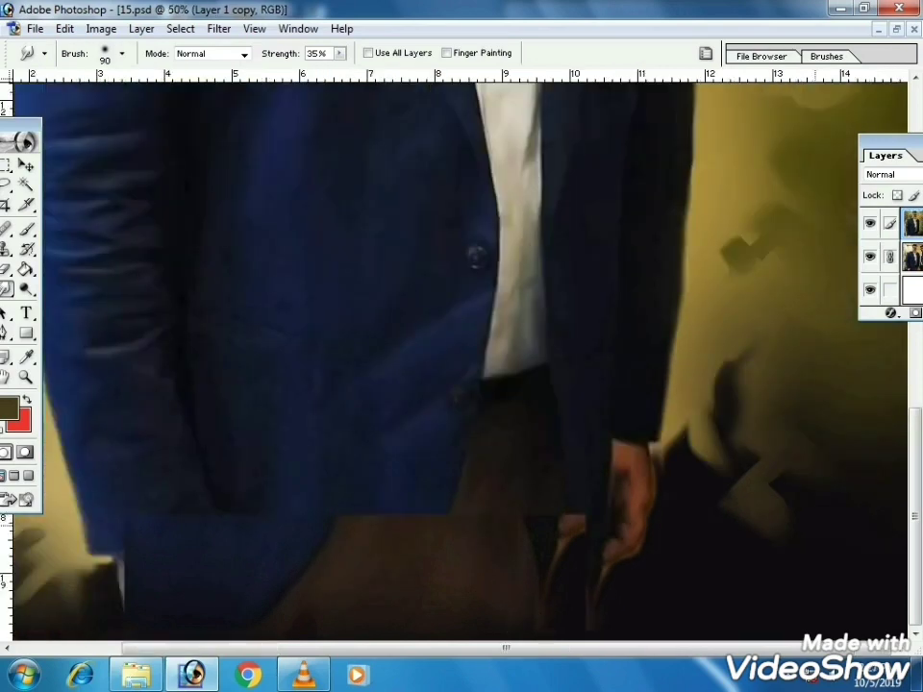
click(34, 29)
click(59, 192)
click(681, 433)
click(840, 9)
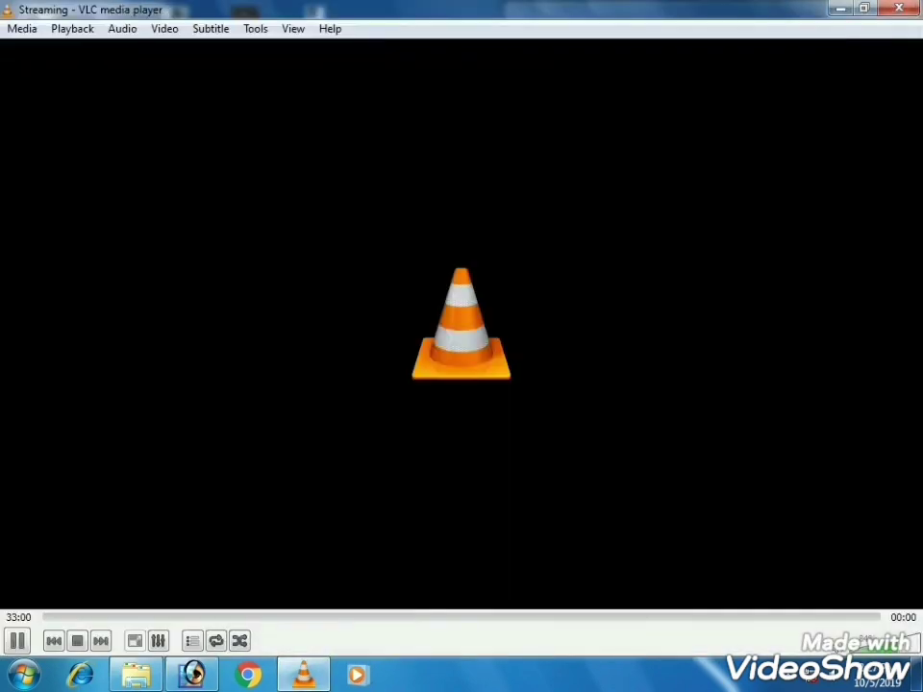
click(191, 675)
Paint sampled olive and tan tones over the background beside the bright blue sleeve with a 300 brush at 50% opacity.
key(z)
click(375, 432)
key(b)
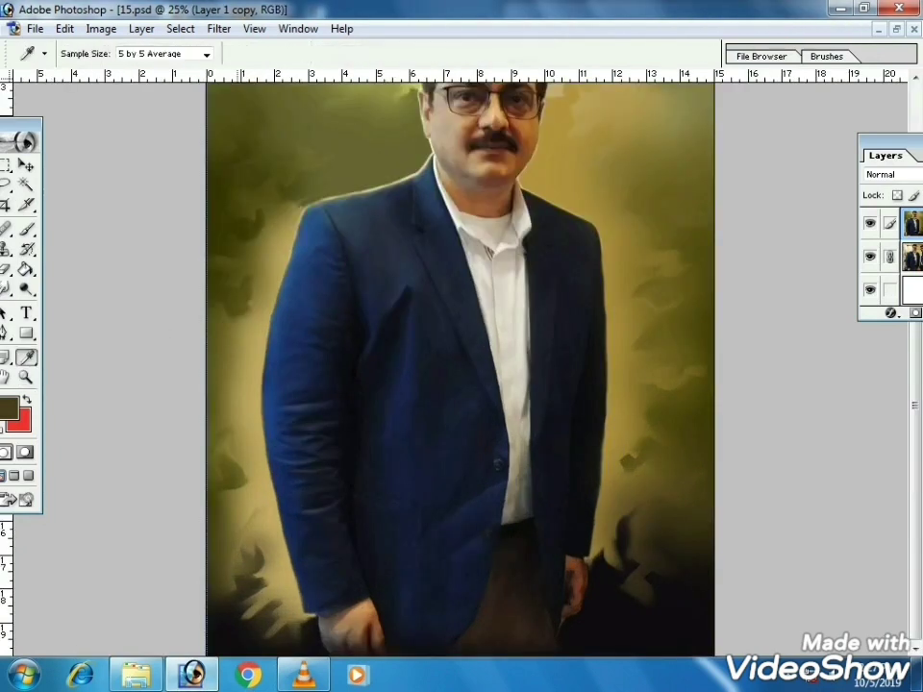
alt+click(292, 172)
key(bracketleft)
key(bracketleft)
key(bracketleft)
key(bracketleft)
drag(228, 490, 254, 560)
alt+click(245, 384)
key(bracketleft)
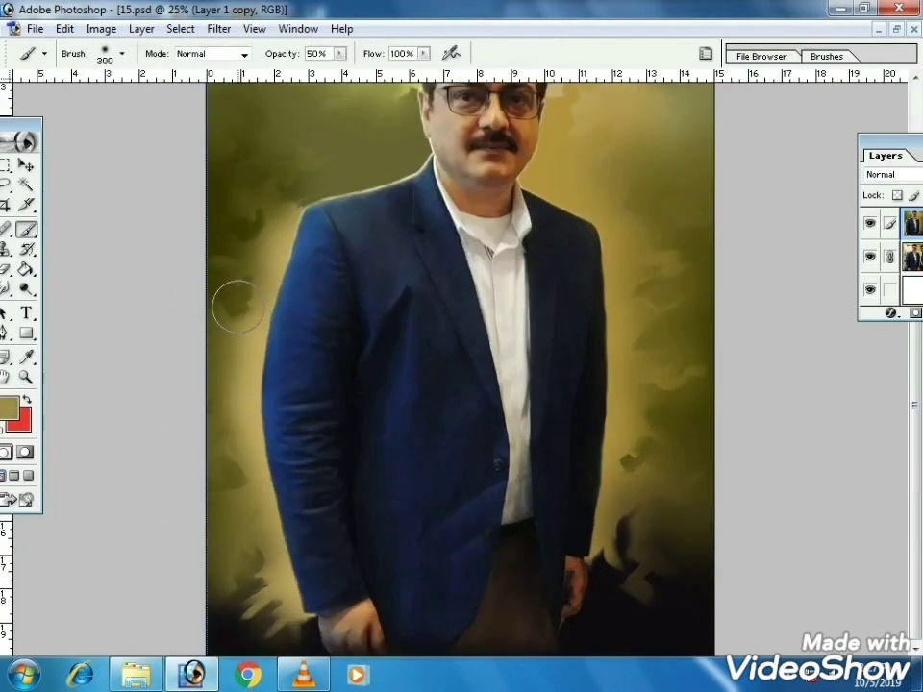
drag(236, 307, 256, 223)
Paint sampled olive and dark brown tones over the background beside the darker sleeve, from the shoulder down to the dark lower area.
key(bracketleft)
alt+click(252, 210)
key(bracketright)
key(bracketright)
key(bracketright)
key(bracketright)
drag(716, 190, 670, 261)
key(bracketleft)
key(bracketleft)
key(bracketleft)
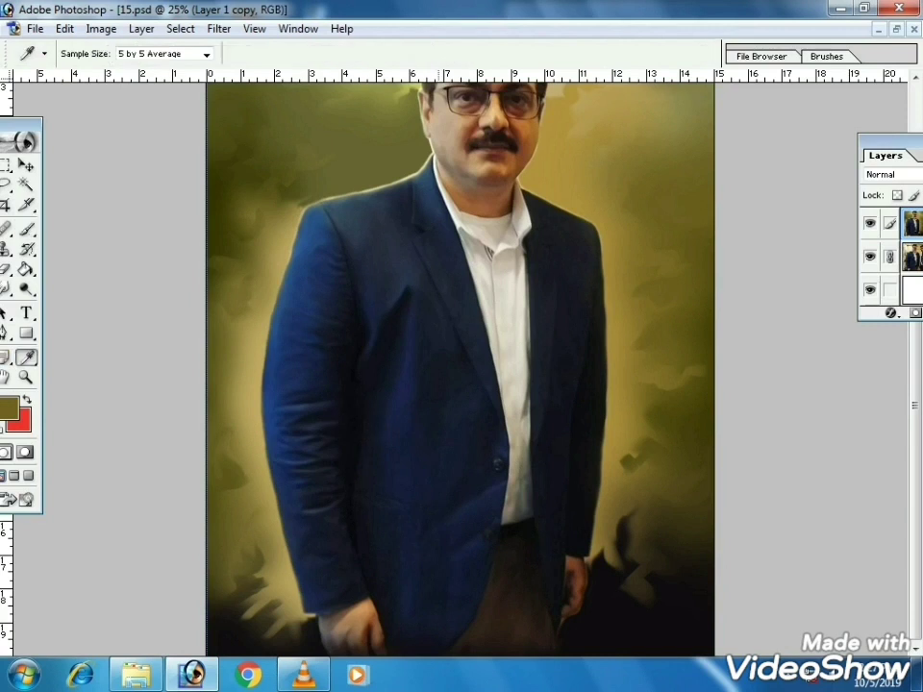
alt+click(240, 577)
key(bracketright)
drag(629, 515, 669, 505)
Smudge the hair and the forehead above the eyebrows with brush size 30.
key(r)
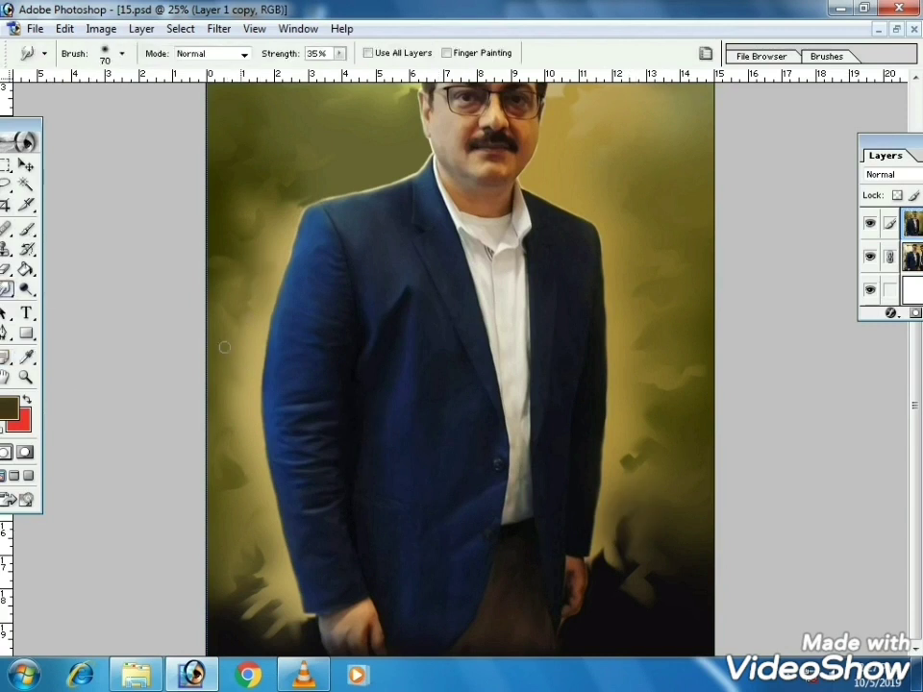
scroll(137, 445, up, 2)
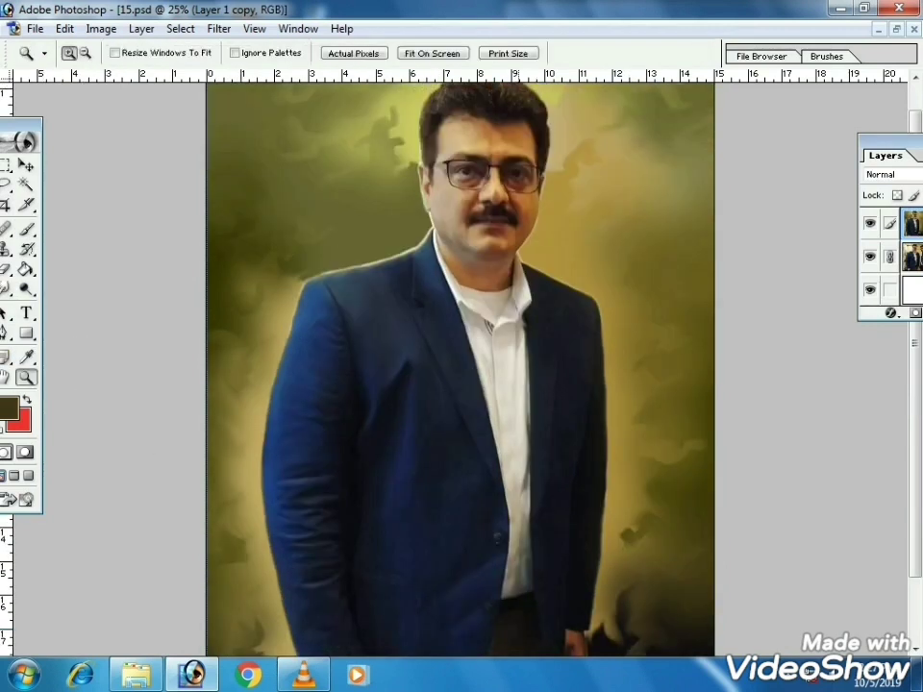
ctrl+click(464, 264)
ctrl+click(463, 264)
ctrl+click(452, 318)
ctrl+click(529, 211)
key(bracketleft)
key(bracketleft)
mouse_move(288, 195)
mouse_down()
mouse_move(368, 205)
mouse_move(344, 158)
mouse_move(306, 221)
mouse_move(287, 218)
mouse_move(262, 234)
mouse_move(303, 246)
mouse_move(252, 272)
mouse_move(262, 299)
mouse_move(246, 332)
mouse_move(272, 351)
mouse_move(292, 397)
mouse_up()
mouse_move(349, 150)
mouse_down()
mouse_move(396, 148)
mouse_move(421, 132)
mouse_move(503, 127)
mouse_move(415, 204)
mouse_move(401, 231)
mouse_move(473, 179)
mouse_move(492, 194)
mouse_move(574, 147)
mouse_move(628, 223)
mouse_move(511, 262)
mouse_move(674, 215)
mouse_move(707, 271)
mouse_move(689, 326)
mouse_move(721, 338)
mouse_move(726, 416)
mouse_up()
key(bracketright)
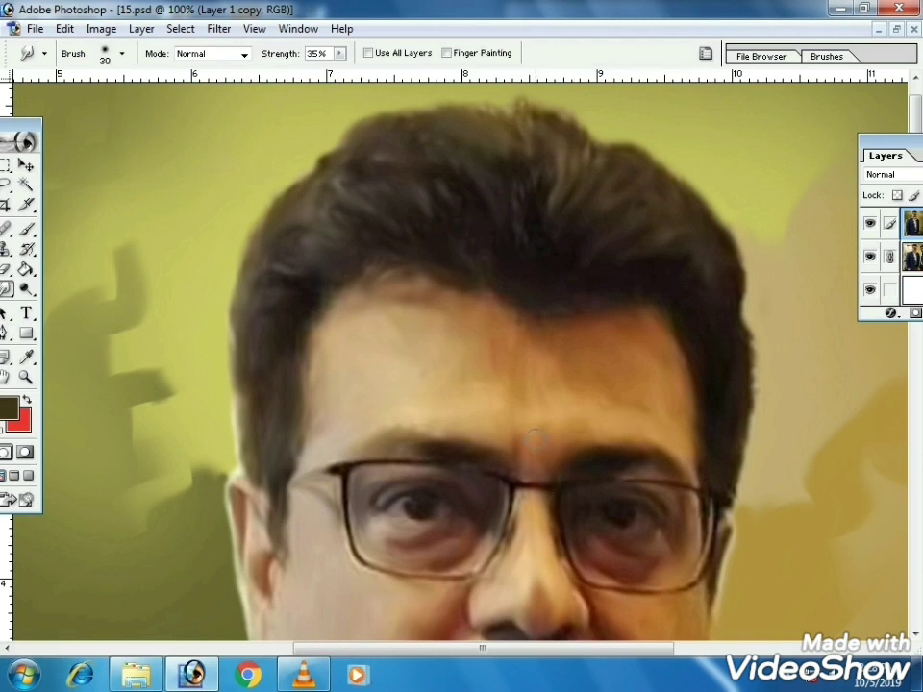
key(bracketright)
key(bracketleft)
Paint a light green (CCFF99) tint on the brighter side of the forehead with the Brush at 15% opacity.
click(9, 408)
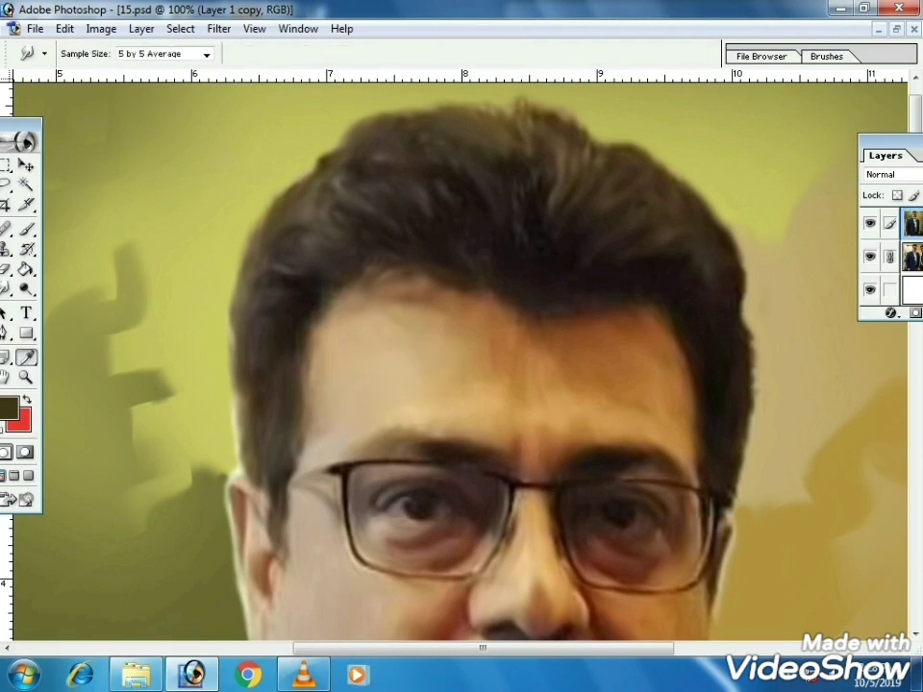
click(893, 467)
click(727, 296)
drag(731, 240, 587, 352)
click(886, 383)
key(b)
key(Return)
text(15)
key(Return)
mouse_move(431, 391)
mouse_down()
mouse_move(437, 264)
mouse_move(350, 280)
mouse_move(399, 226)
mouse_up()
Smudge the green tint into the surrounding forehead skin, using brush size 40 and smaller.
key(bracketleft)
key(bracketleft)
key(bracketleft)
key(bracketleft)
key(bracketleft)
key(bracketleft)
key(bracketleft)
key(r)
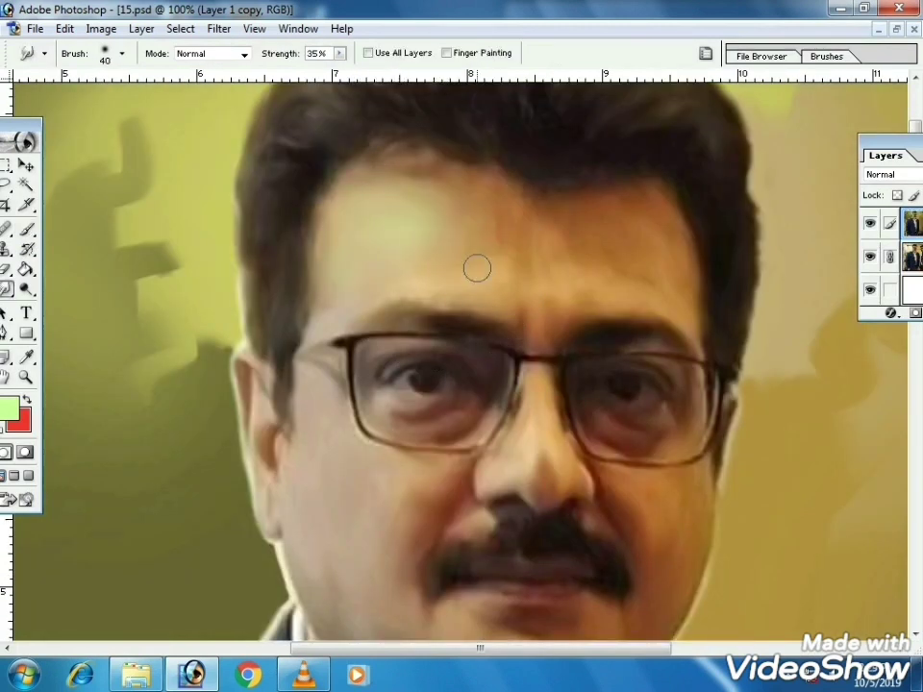
key(bracketleft)
key(bracketleft)
key(bracketleft)
Paint a light blue tint at 15% opacity on the temple and upper cheek beside the glasses and smudge it in with brush size 30.
click(9, 409)
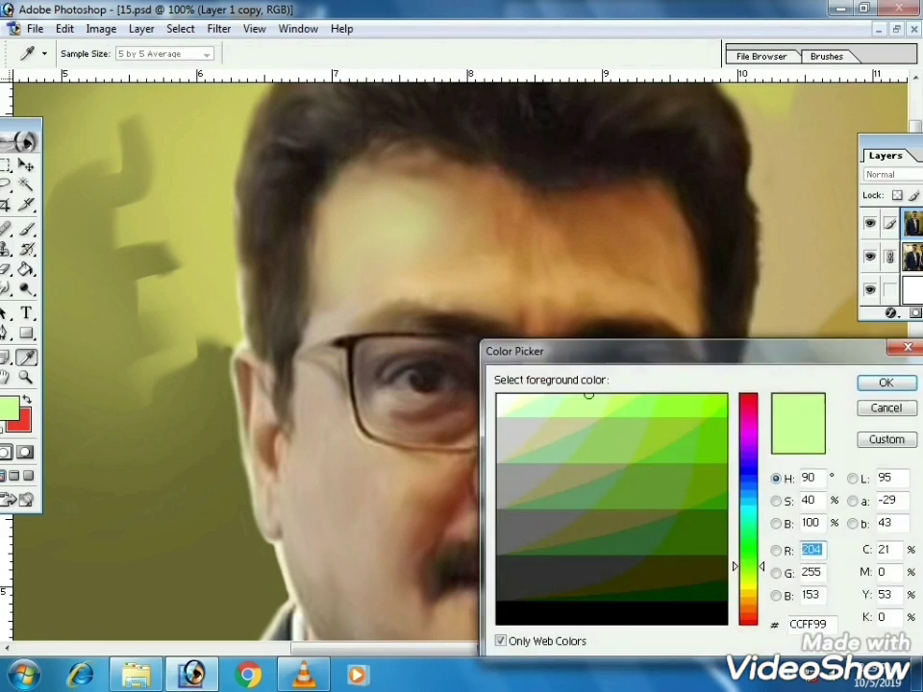
click(748, 490)
click(885, 382)
key(b)
drag(311, 382, 330, 430)
key(bracketleft)
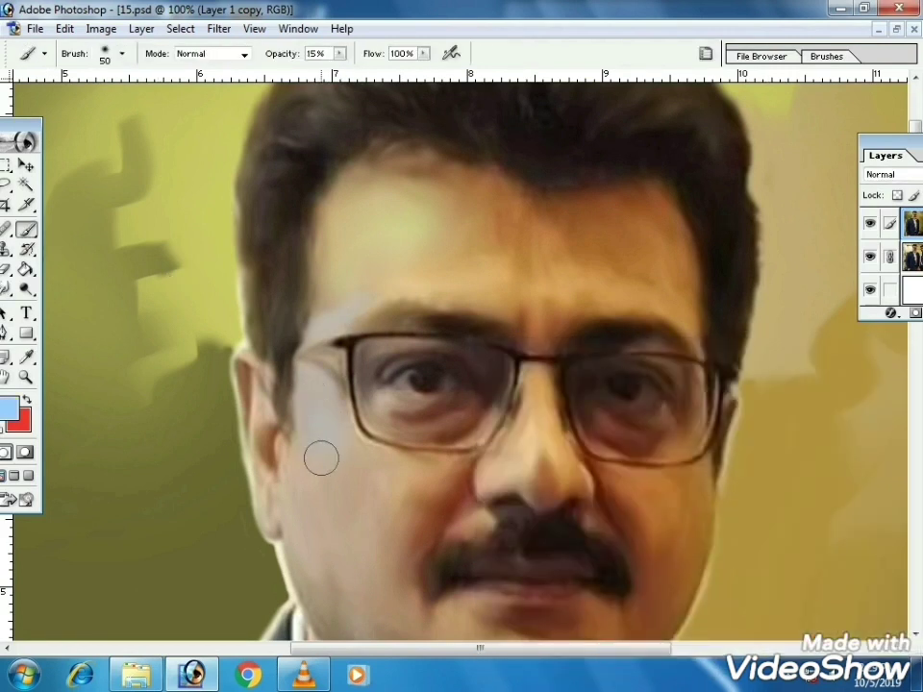
key(r)
mouse_move(319, 387)
mouse_down()
mouse_move(359, 446)
mouse_move(309, 448)
mouse_move(302, 476)
mouse_up()
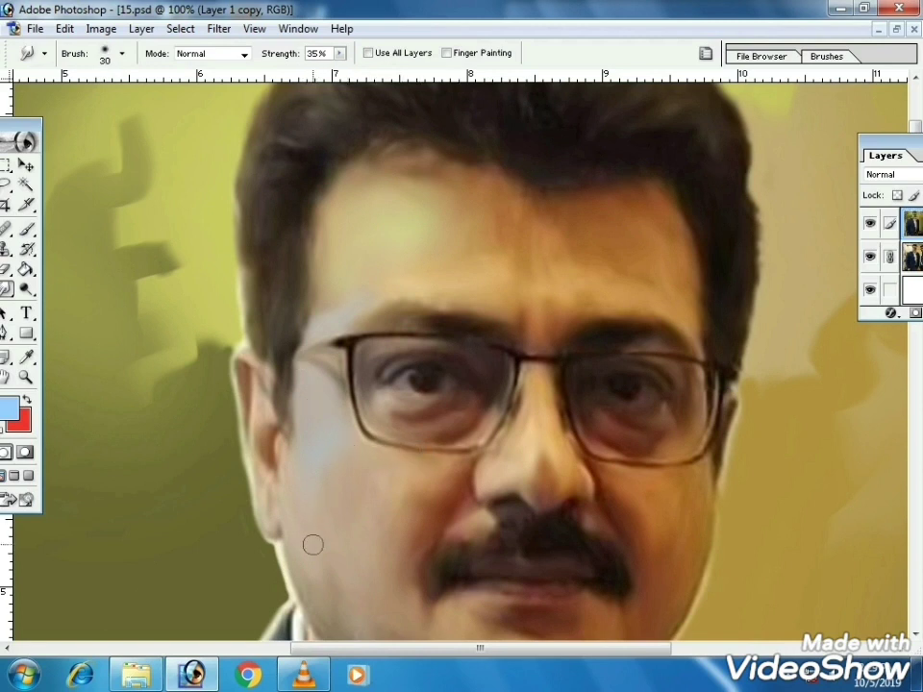
Paint a pale cyan tint on the outer cheek below the ear with a larger brush and smudge it into the skin with size 30.
click(8, 408)
click(524, 395)
click(886, 383)
key(b)
key(bracketright)
key(bracketright)
key(bracketright)
mouse_move(302, 505)
mouse_down()
mouse_move(310, 558)
mouse_move(340, 555)
mouse_up()
drag(517, 503, 514, 382)
key(r)
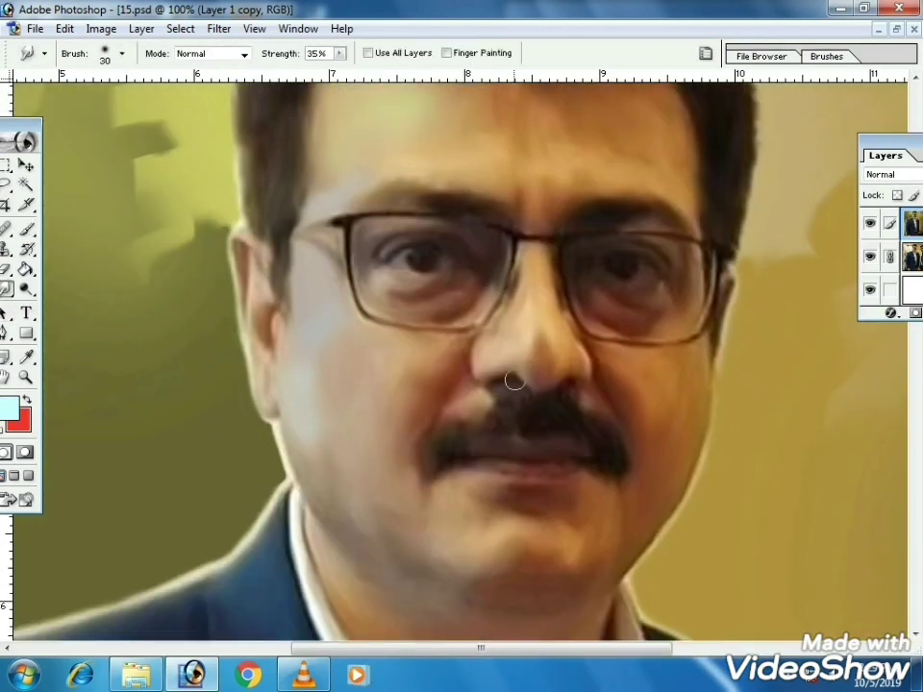
key(bracketleft)
key(bracketleft)
Paint a pink tint down the middle of the brighter cheek with the Brush at 15% opacity, using size 90 and smaller.
click(8, 408)
click(748, 432)
click(634, 396)
click(886, 383)
click(27, 230)
mouse_move(354, 360)
mouse_down()
mouse_move(375, 380)
mouse_move(354, 456)
mouse_up()
key(bracketleft)
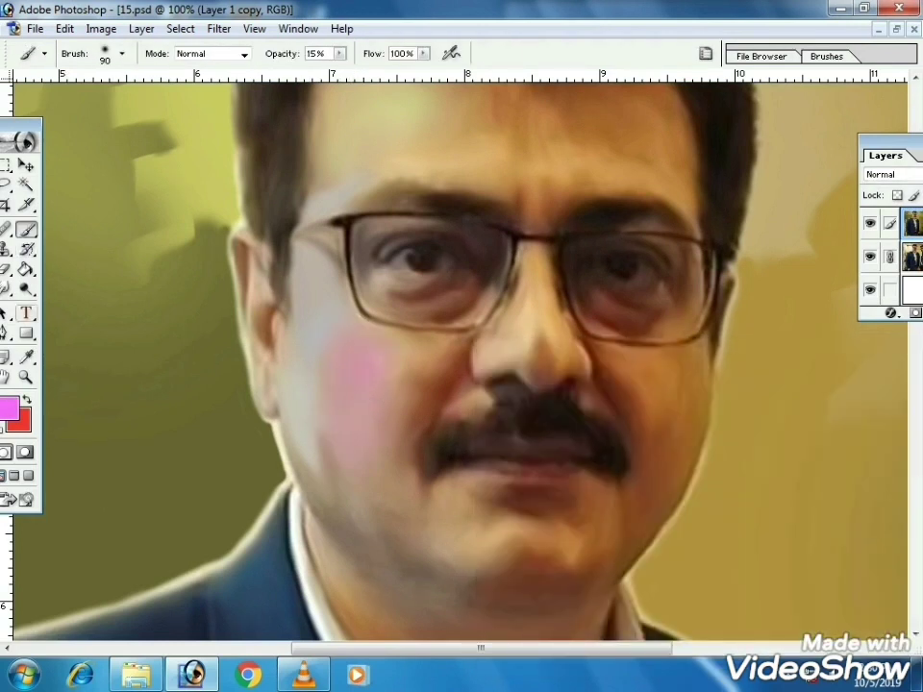
Smudge the edges of the pink cheek tint into the surrounding skin, starting at brush size 20 and enlarging it.
key(r)
key(bracketright)
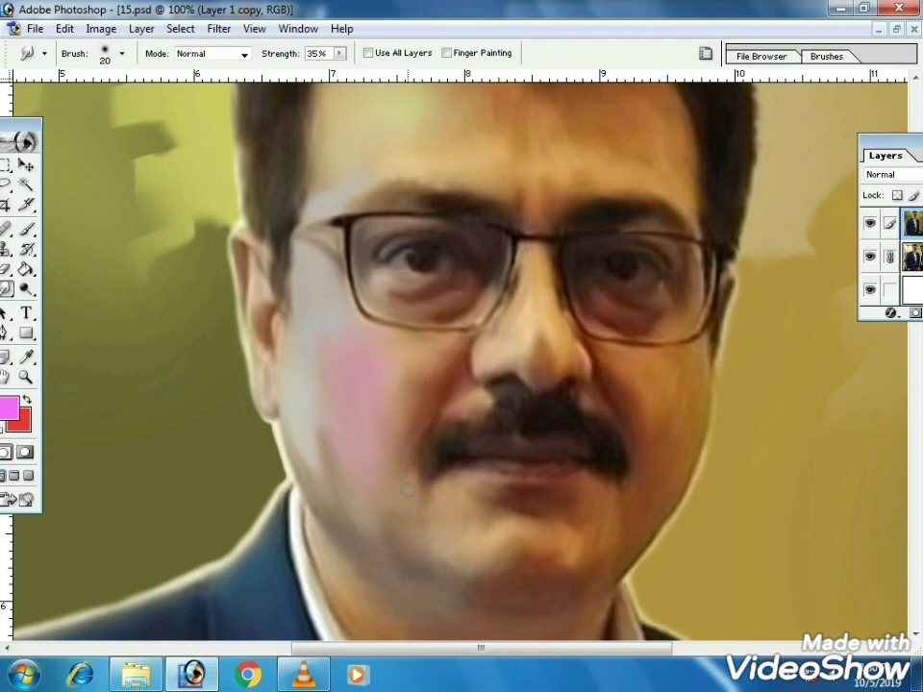
key(bracketright)
key(bracketright)
key(bracketright)
key(bracketright)
drag(322, 428, 328, 479)
click(10, 409)
click(748, 614)
click(634, 411)
click(884, 382)
Paint a crimson tint on the brighter cheek between the pink area and the nose with the Brush at 15% opacity, size 30.
key(b)
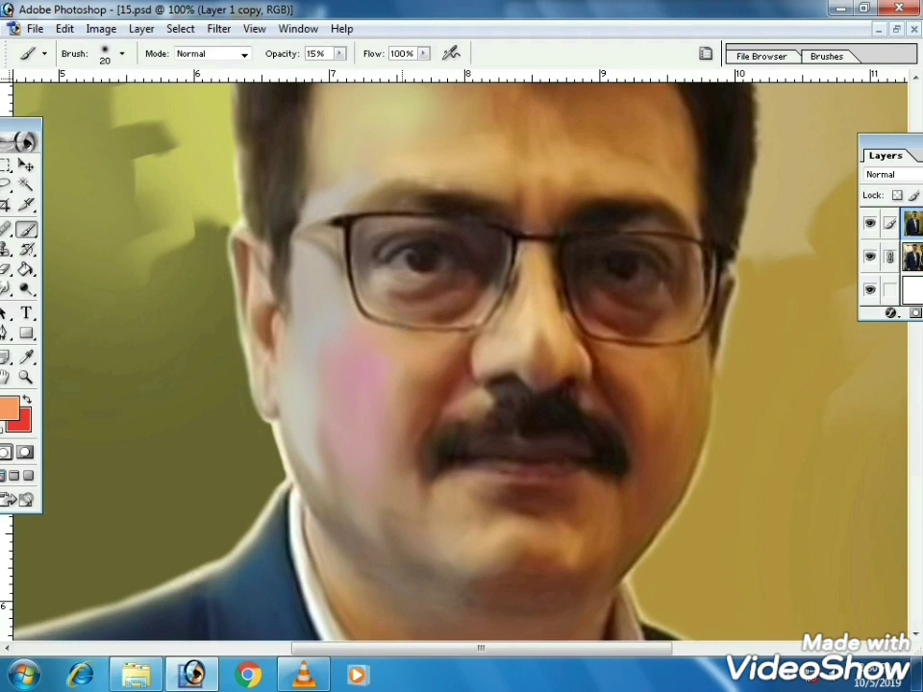
click(10, 408)
click(748, 402)
click(717, 441)
click(886, 382)
key(bracketleft)
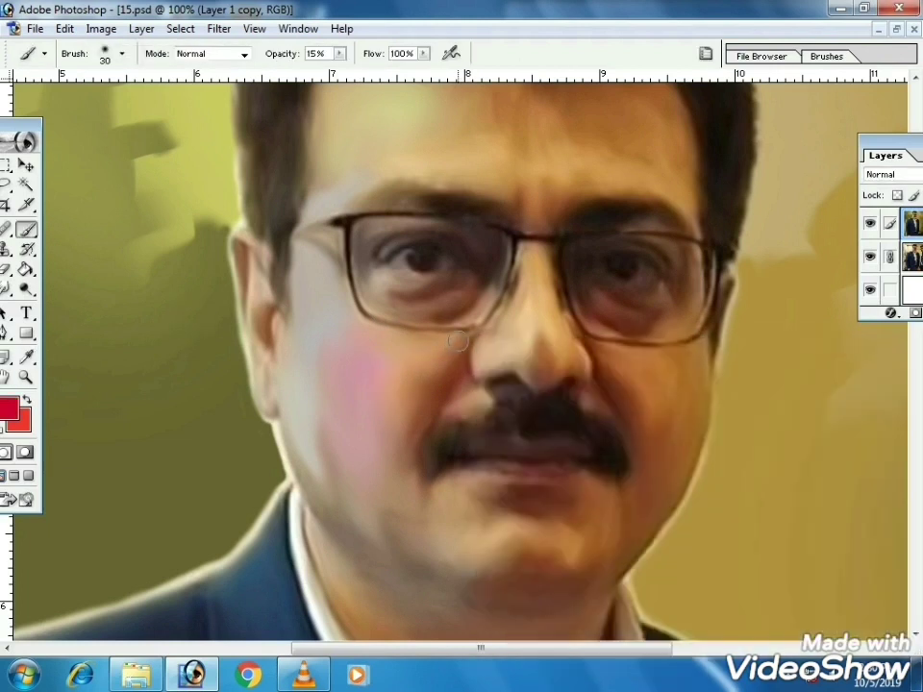
drag(448, 347, 415, 386)
Smudge the crimson tint into the inner cheek and beside the moustache, using brush size 40 and other sizes.
key(r)
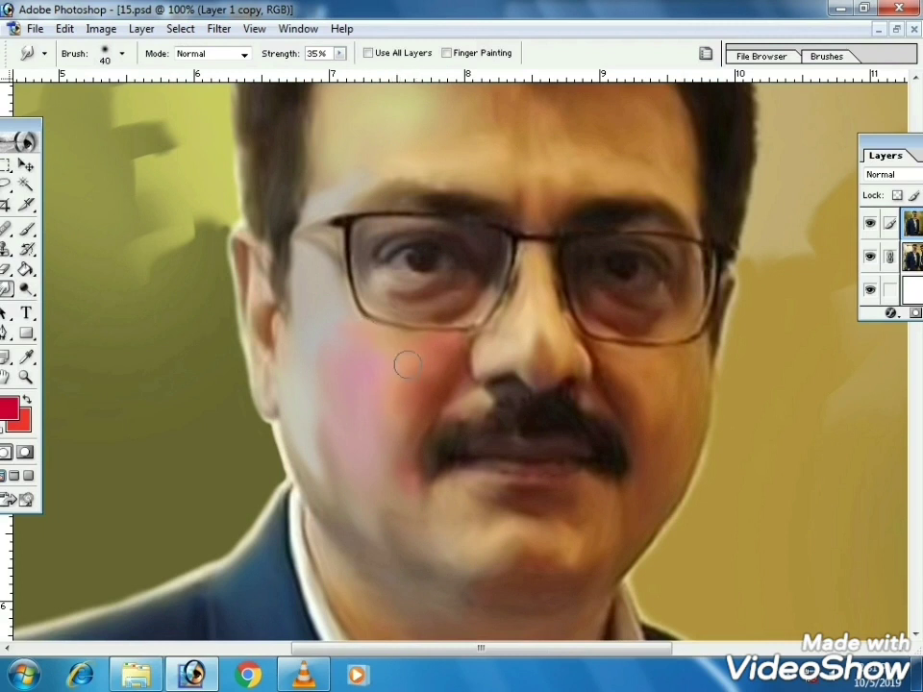
key(bracketright)
key(bracketright)
key(bracketright)
key(bracketright)
key(bracketleft)
Paint a light pink tint on the brighter side of the nose and smudge it into the skin.
click(9, 409)
click(748, 433)
click(585, 396)
click(886, 381)
key(b)
drag(497, 357, 485, 344)
key(r)
key(bracketright)
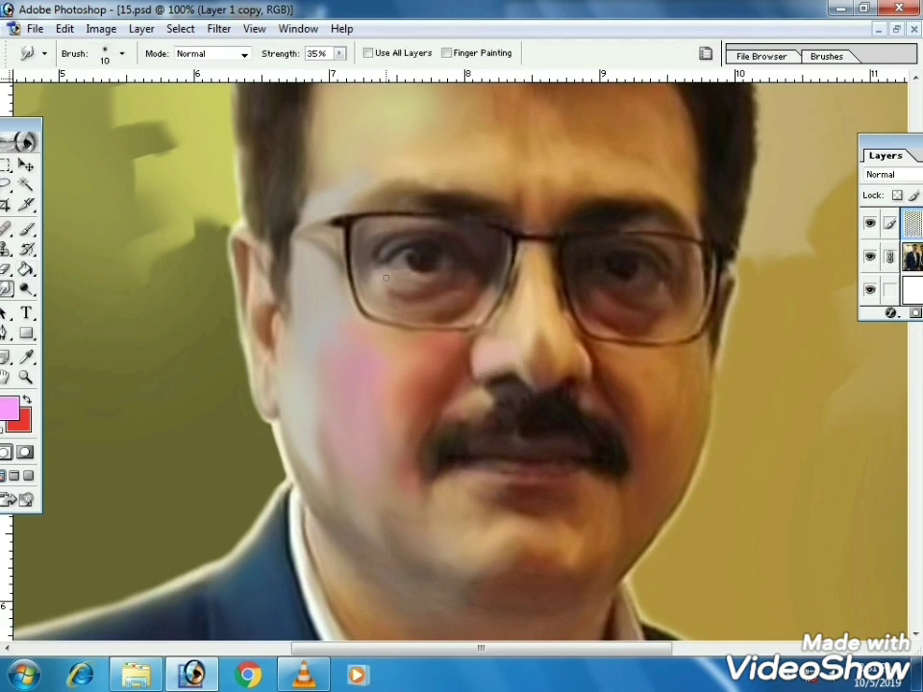
Paint dark maroon accents around the eye on the brighter side with brush size 8 at 15% opacity and smudge them in.
click(9, 409)
click(748, 399)
click(719, 581)
click(886, 382)
key(bracketright)
key(b)
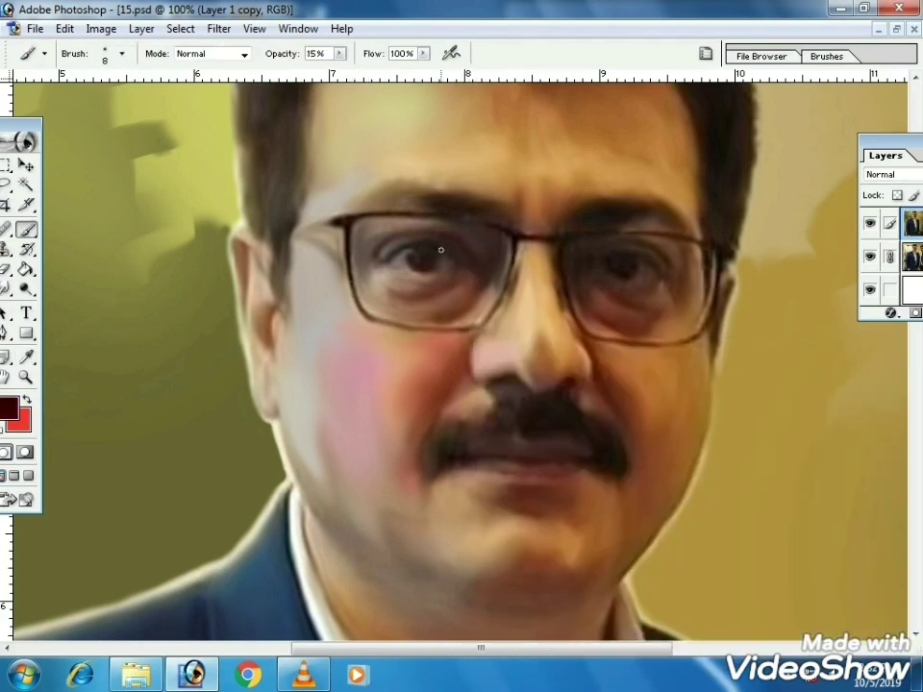
key(r)
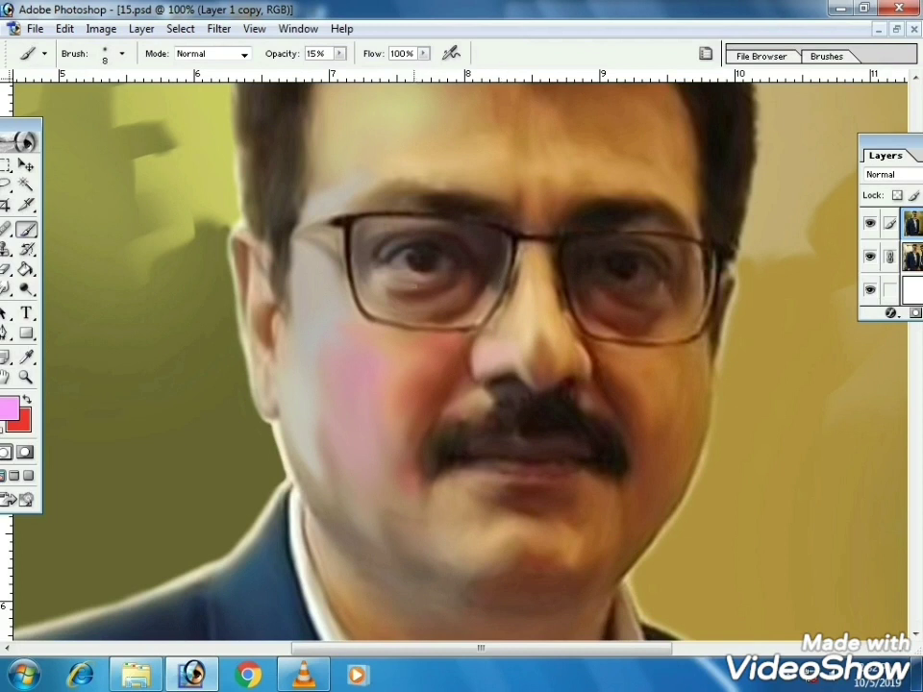
Paint light pink and lavender highlights below the brighter-side eye with brush size 8 and smudge them into the lower lid.
key(r)
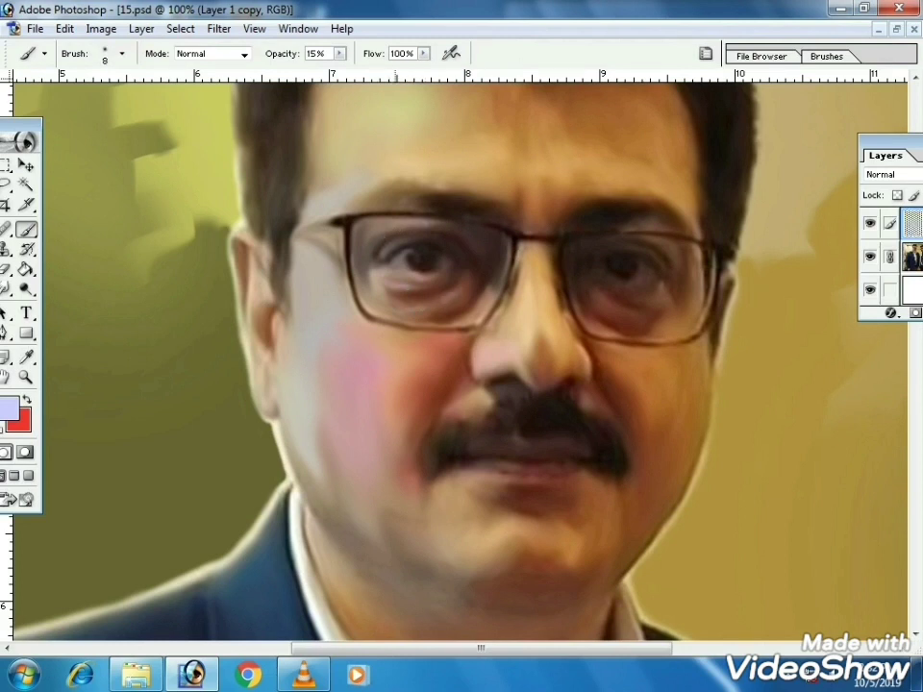
key(r)
key(bracketleft)
key(bracketleft)
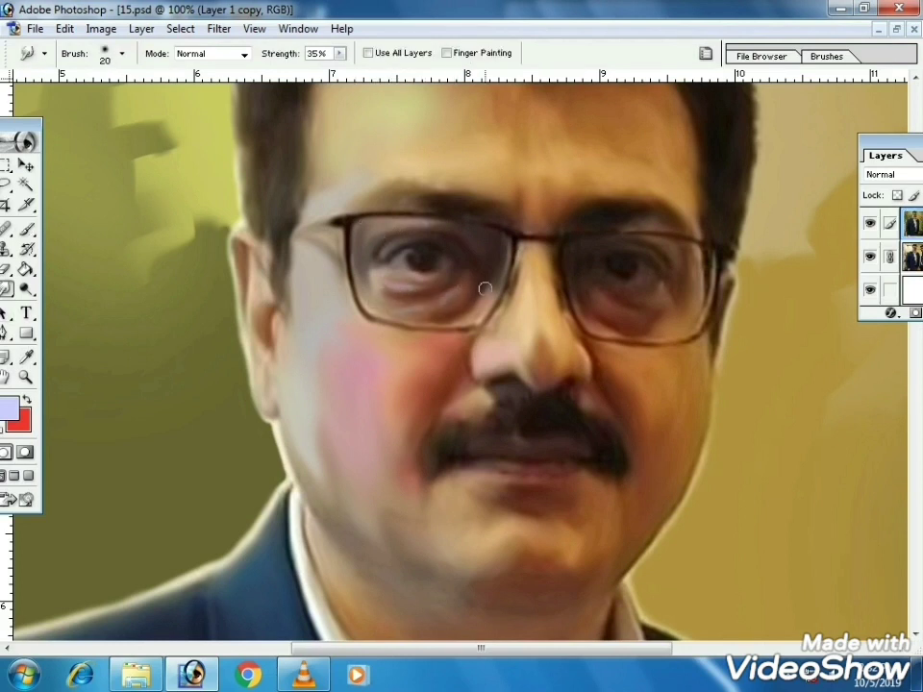
Paint a white highlight on the ridge of the nose with brush size 8 and smudge it with size 30.
click(8, 408)
click(499, 396)
key(Return)
key(b)
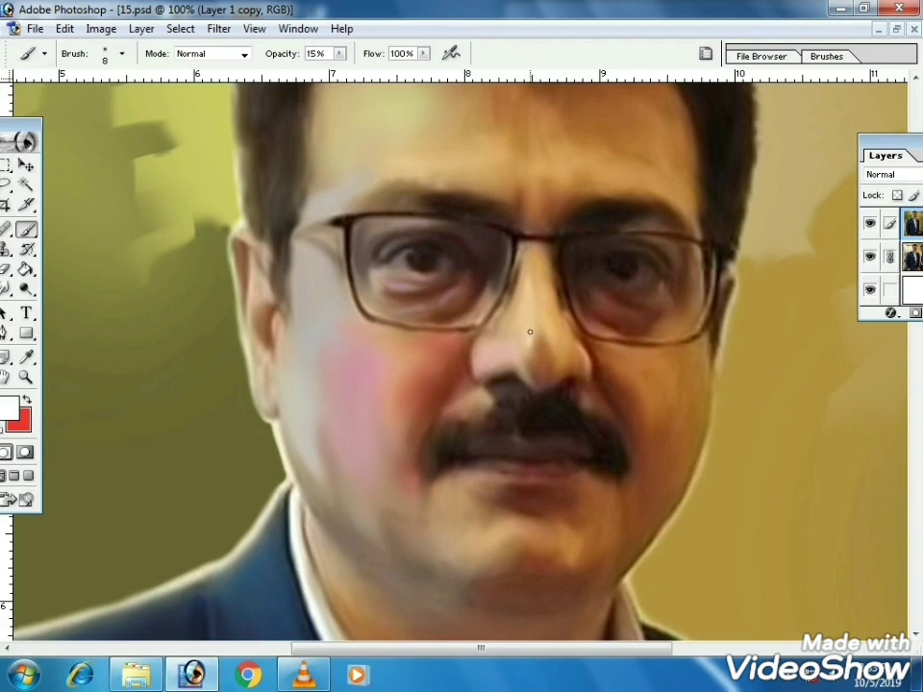
key(r)
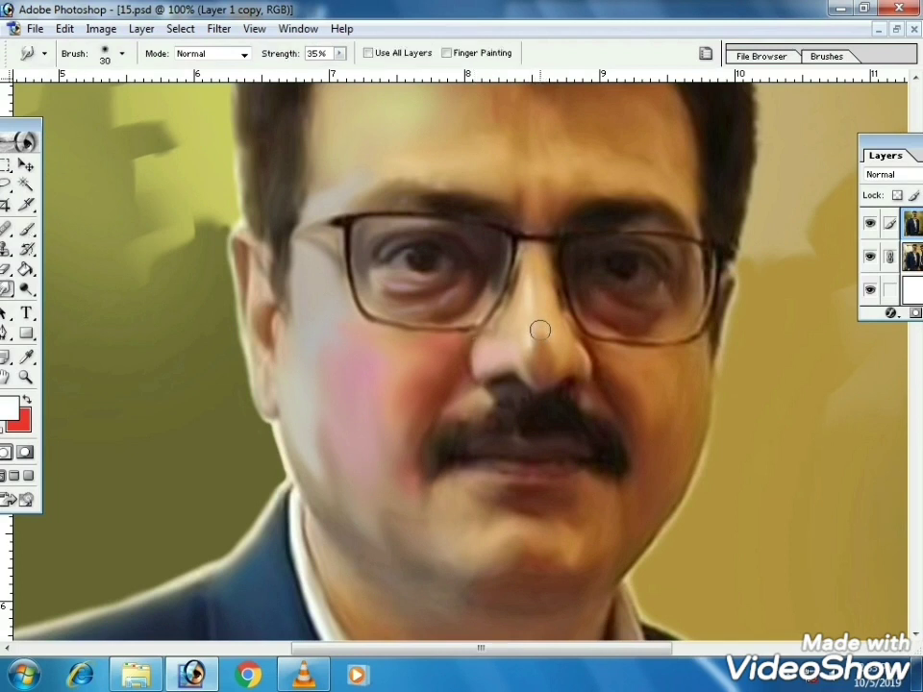
Paint a light yellow-orange tint on the middle of the forehead with the Brush at 15% opacity, size 30.
click(8, 408)
click(748, 595)
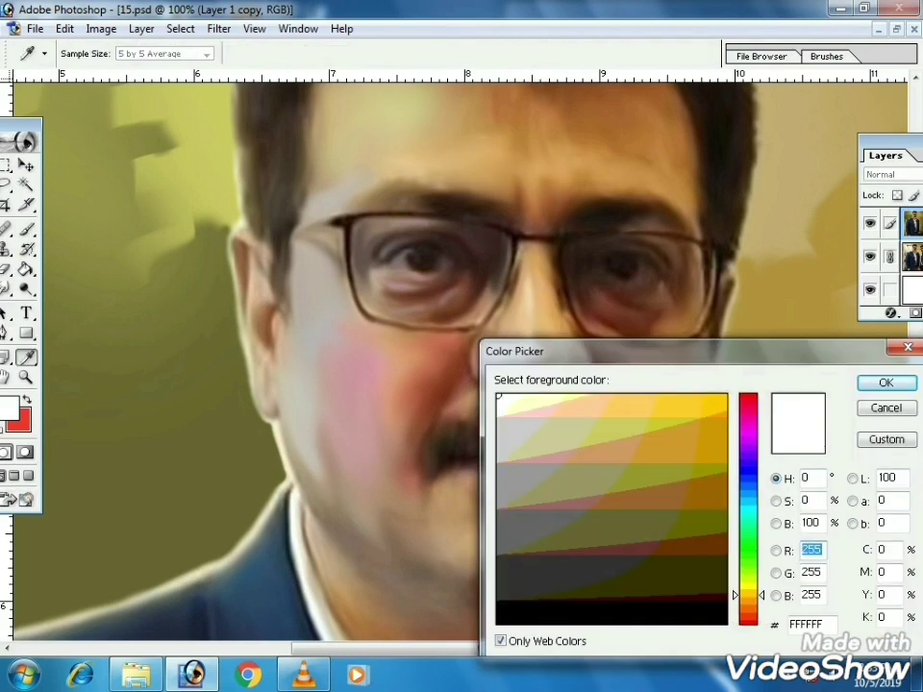
click(631, 406)
key(Return)
key(b)
drag(505, 166, 522, 247)
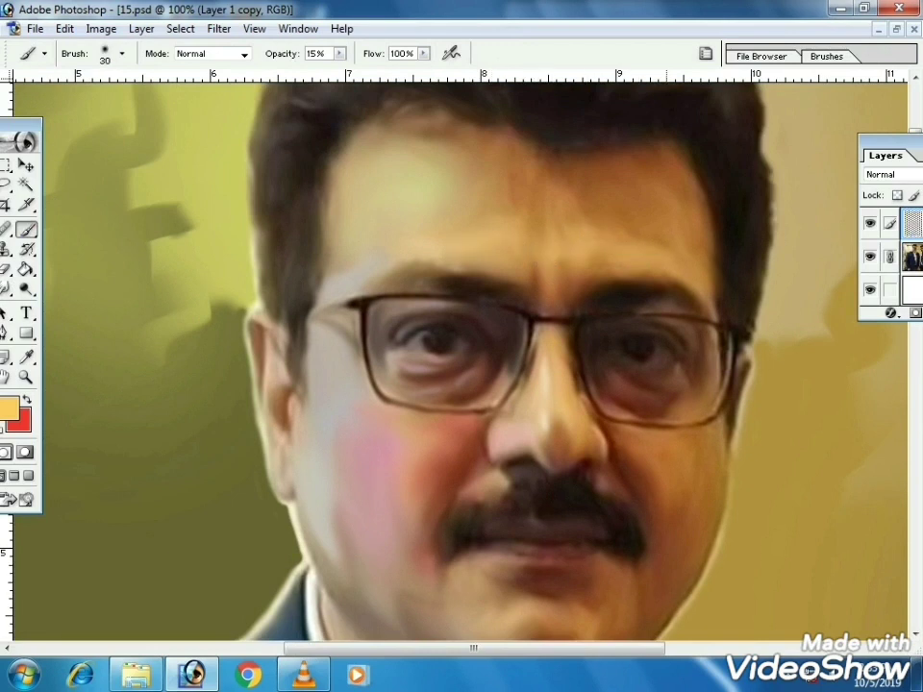
Smudge the yellow-orange tint into the forehead with brush size 40 and larger, and save the document.
key(r)
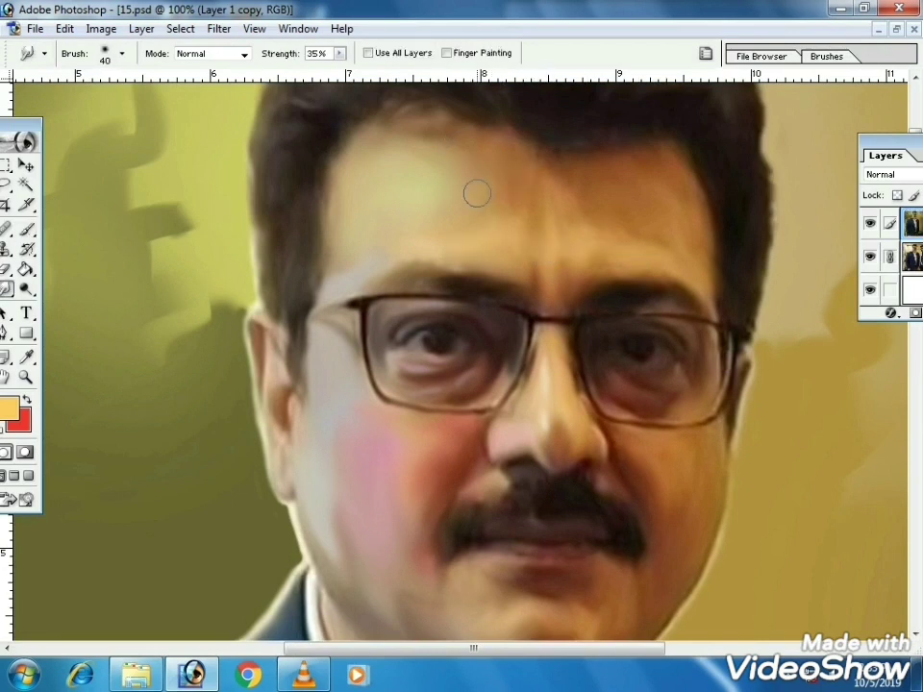
key(bracketright)
key(bracketright)
key(bracketleft)
click(34, 29)
click(74, 196)
key(Return)
key(Return)
key(bracketleft)
Paint an orange tint on the middle and shadowed side of the upper forehead with the Brush at 15% opacity, size 70.
click(8, 409)
click(749, 610)
click(681, 397)
click(885, 383)
key(b)
drag(504, 154, 517, 188)
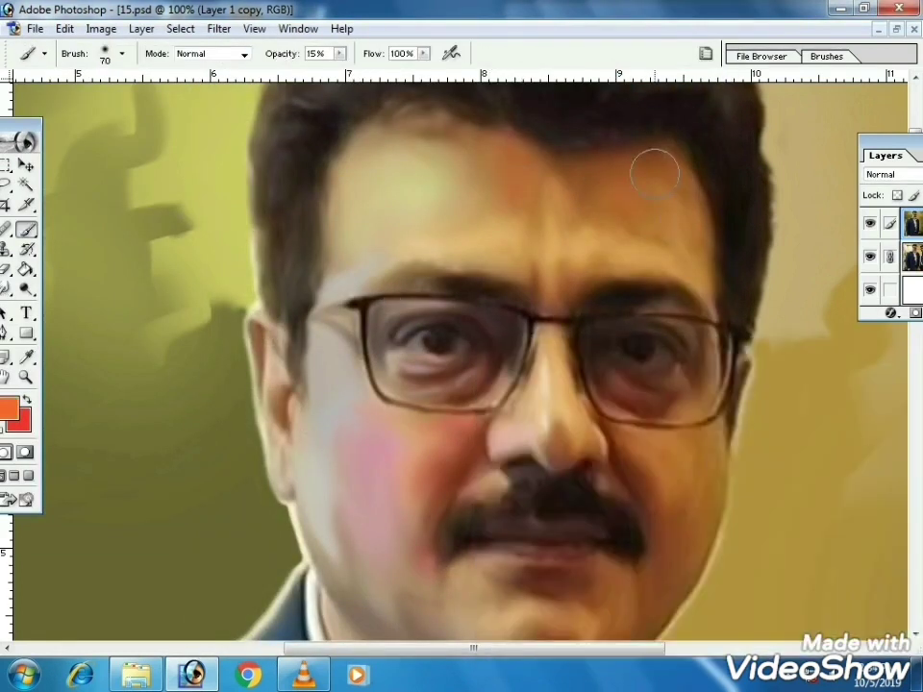
Smudge the orange forehead tint into the surrounding skin, using brush size 20 and other sizes.
key(r)
key(bracketleft)
key(bracketleft)
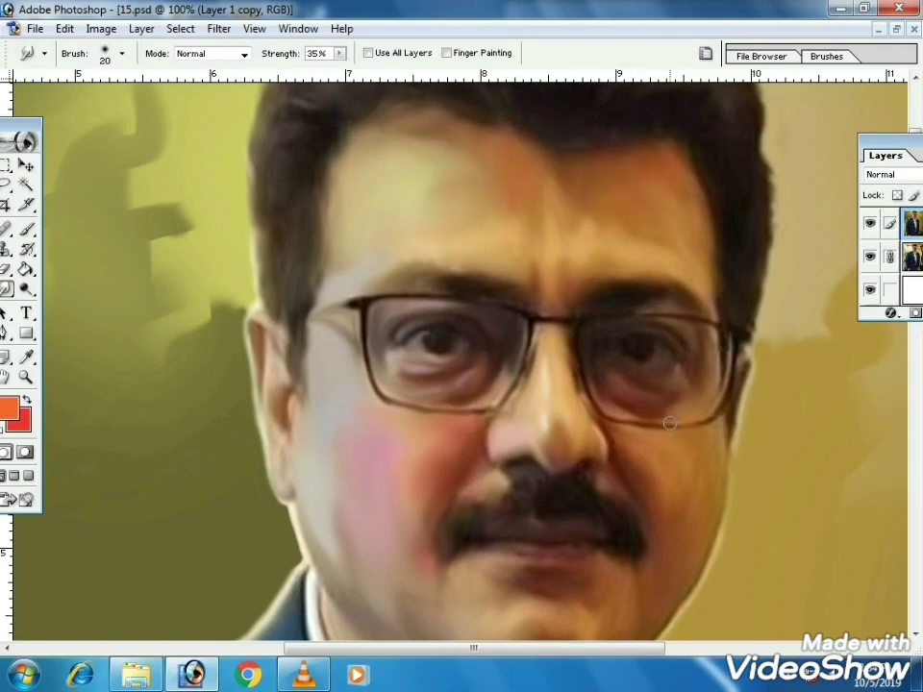
key(bracketright)
key(bracketright)
Paint a golden yellow (FFCC33) tint on the shadowed cheek below the glasses with the Brush at 15% opacity.
drag(598, 512, 560, 381)
click(9, 408)
click(748, 593)
click(686, 409)
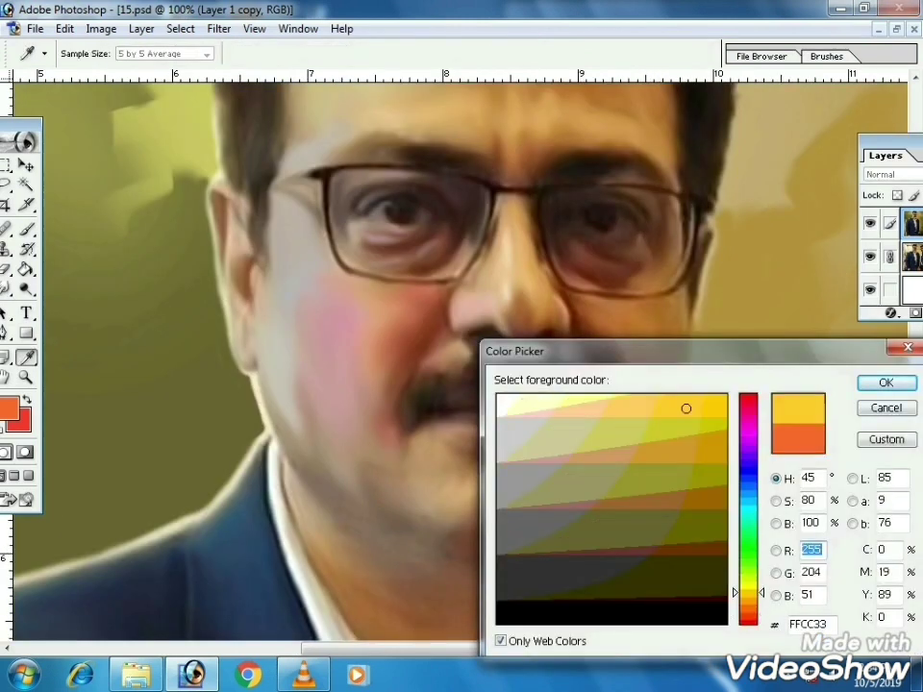
click(886, 382)
key(b)
key(bracketleft)
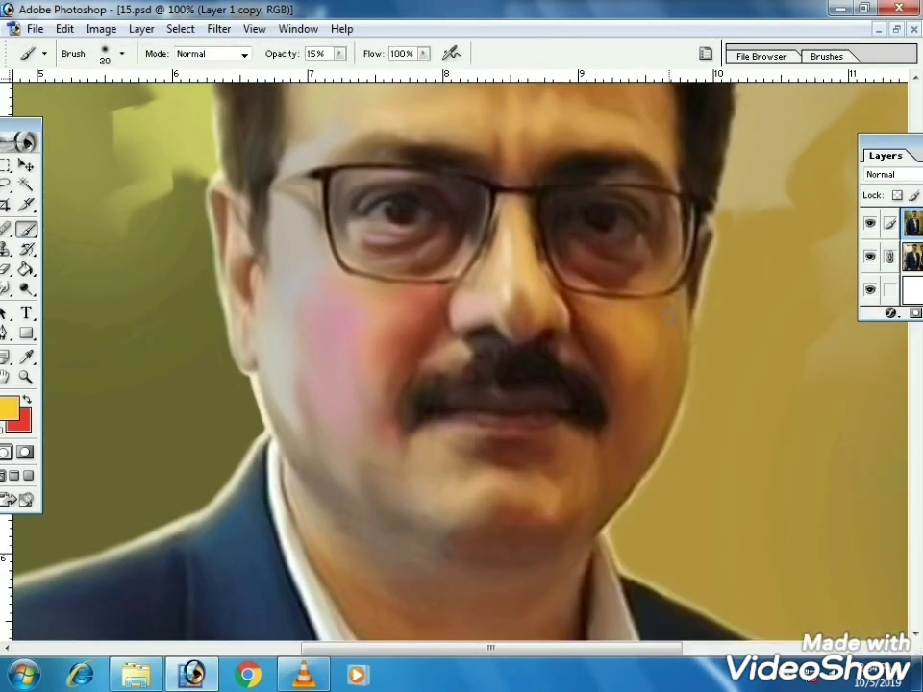
Smudge the golden tint into the shadowed cheek and blend the side and tip of the nose, using brush size 40 and smaller.
key(r)
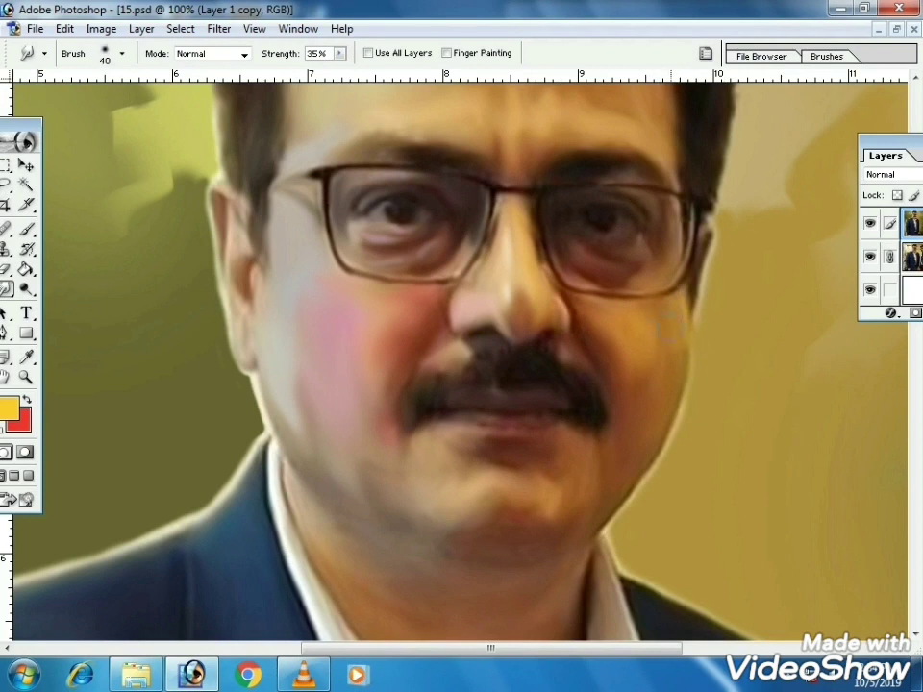
key(bracketleft)
key(bracketleft)
key(bracketleft)
drag(553, 318, 545, 296)
key(bracketleft)
drag(526, 340, 513, 338)
key(bracketright)
Paint a pink accent on the shadowed side of the nostril and beside the moustache with brush size 8 and smudge it in.
click(9, 409)
click(748, 432)
click(630, 402)
click(885, 382)
key(b)
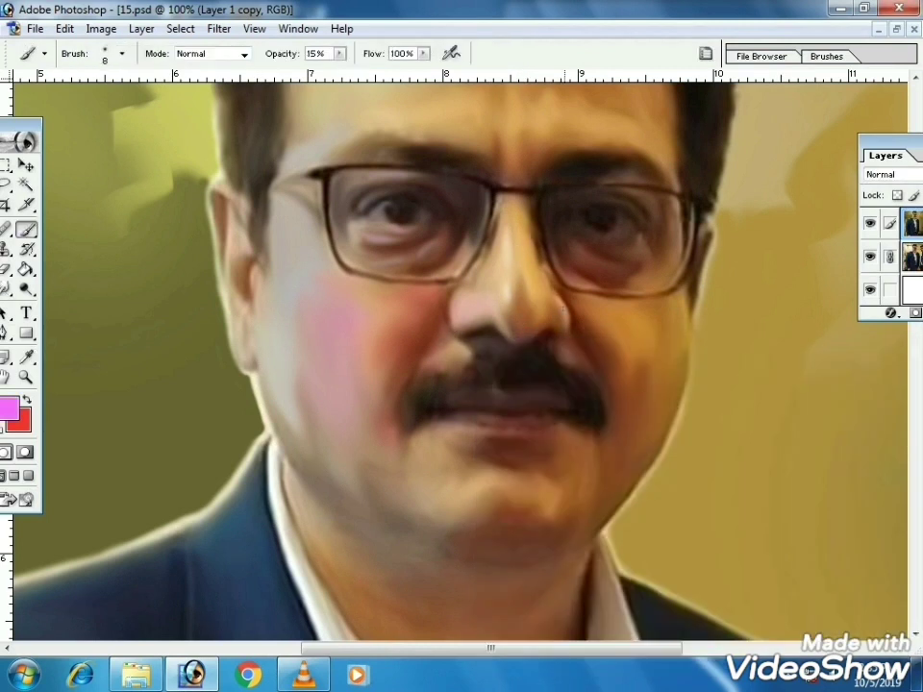
key(r)
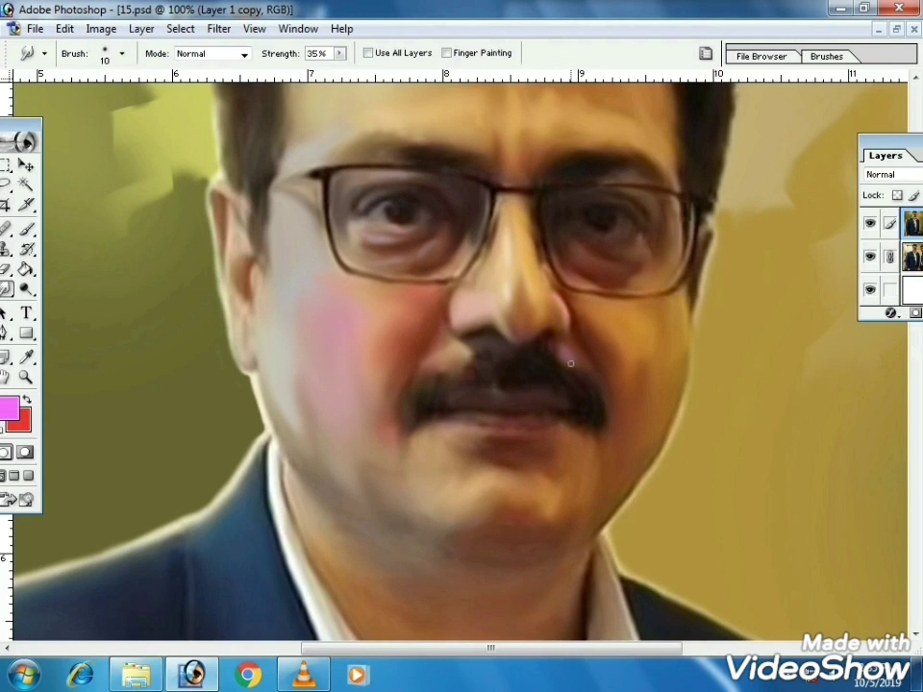
key(bracketright)
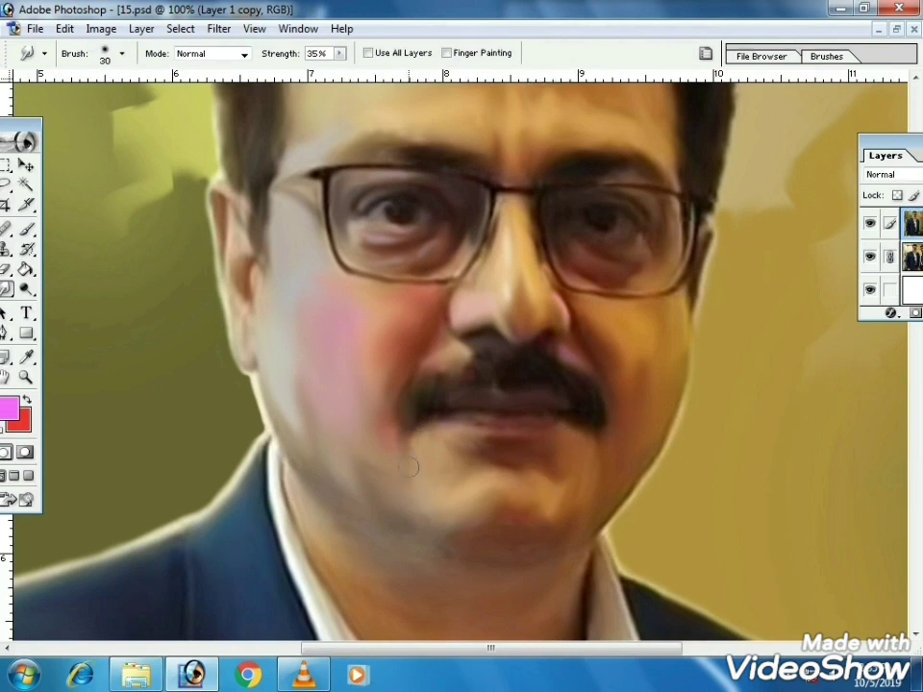
key(bracketright)
Paint pink accents around the shadowed-side eye with brush size 9 and smudge them with size 10 and larger.
key(b)
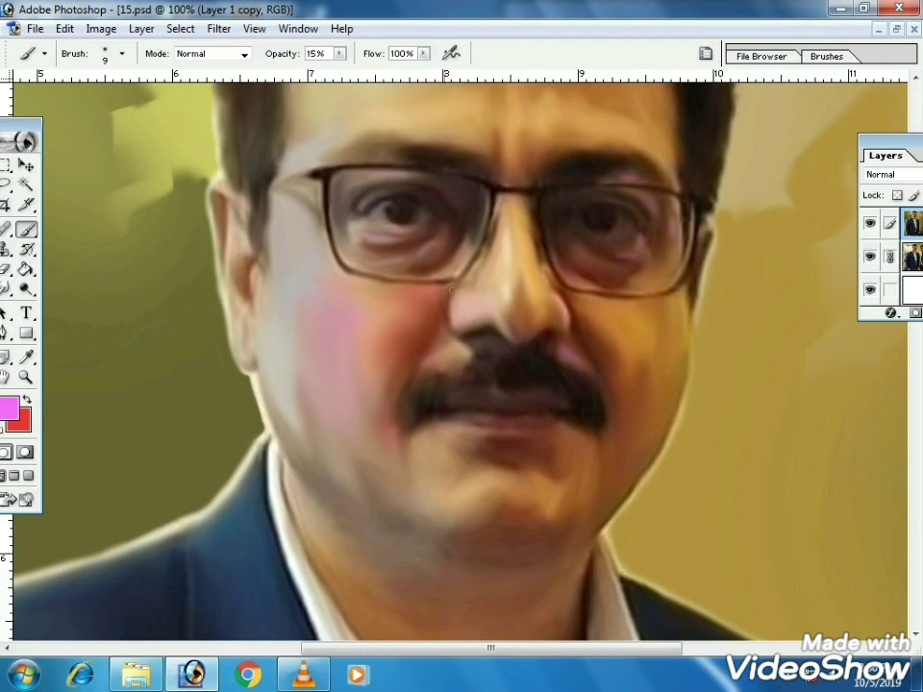
key(r)
key(bracketright)
mouse_move(632, 254)
mouse_down()
mouse_move(655, 249)
mouse_move(641, 270)
mouse_up()
key(bracketright)
key(bracketleft)
key(bracketleft)
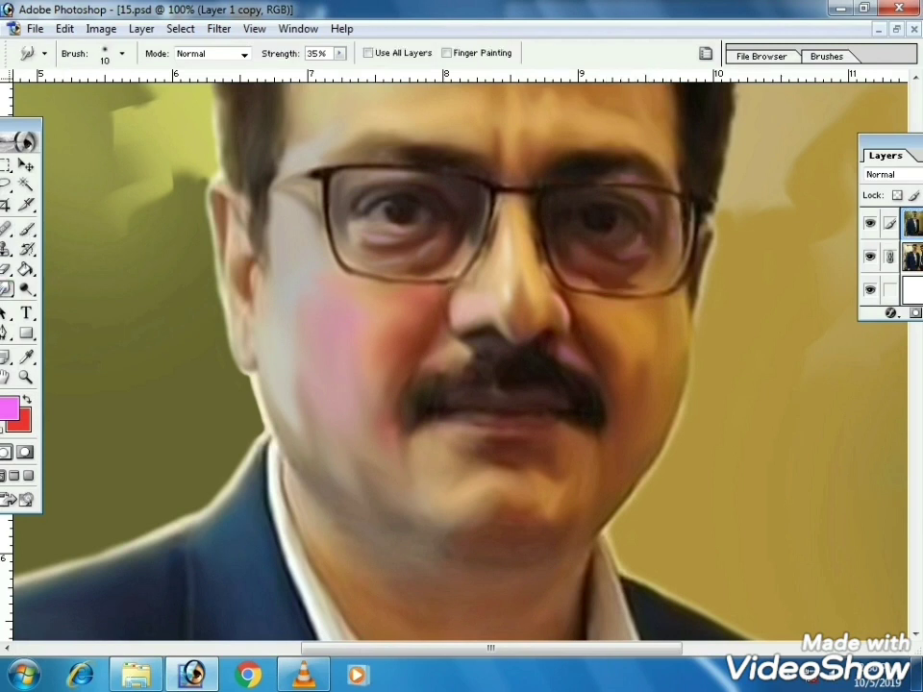
Paint a magenta (CC33CC) tint below the shadowed-side eye and smudge it into the skin with brush size 40.
click(8, 408)
click(669, 451)
click(886, 381)
key(b)
key(r)
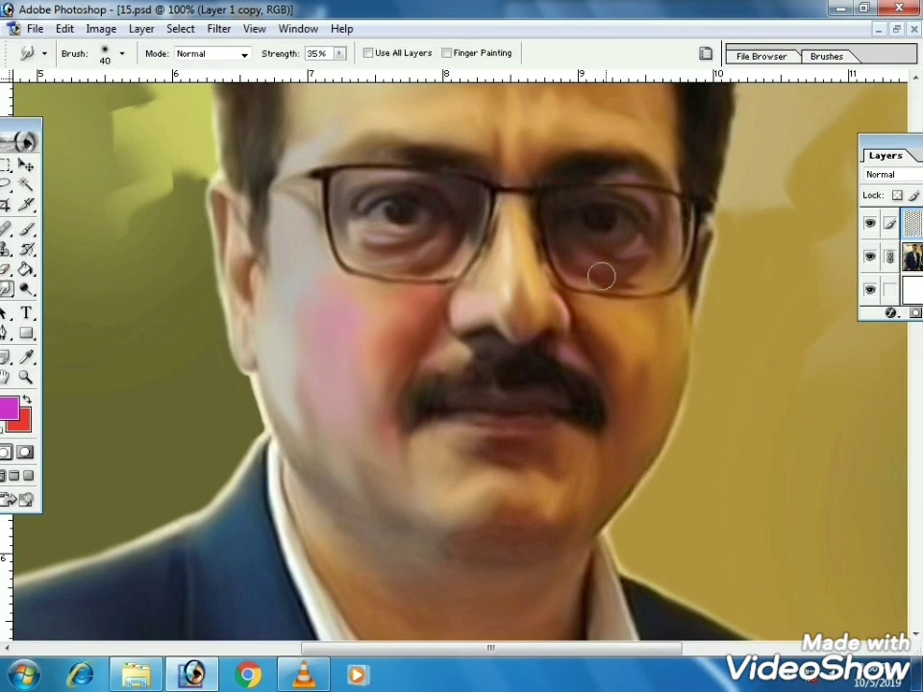
Paint a reddish-brown tint on the lower shadowed cheek with brush size 40 and smudge it into the skin.
click(8, 409)
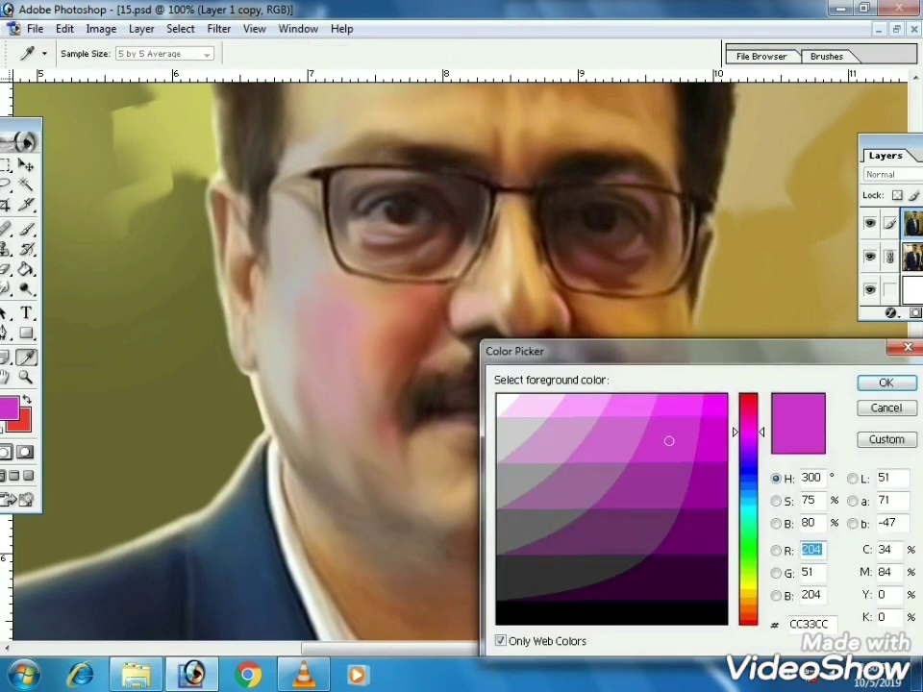
click(616, 322)
click(885, 382)
key(b)
key(bracketleft)
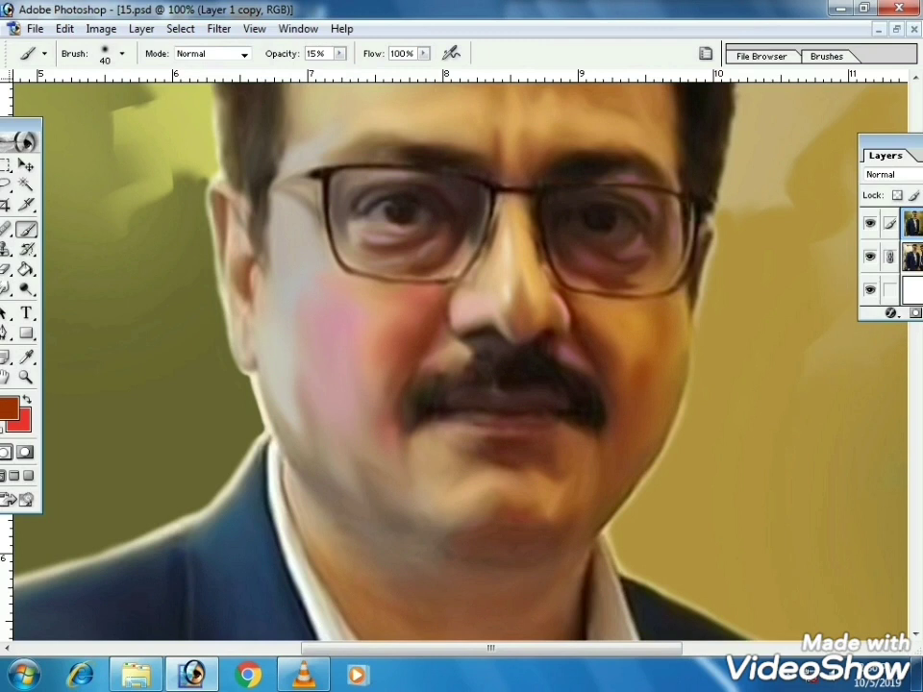
key(r)
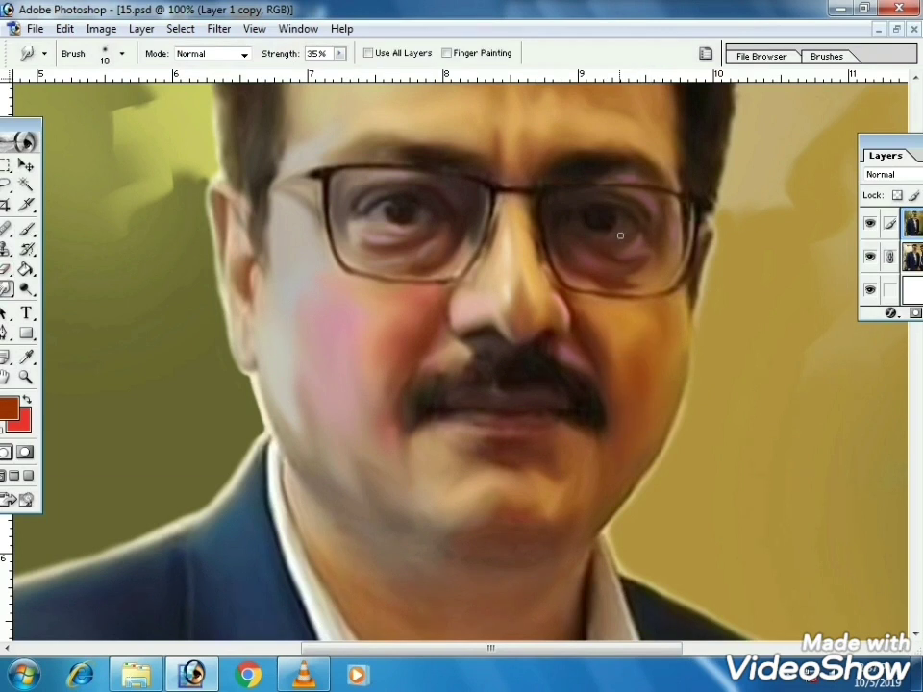
key(bracketleft)
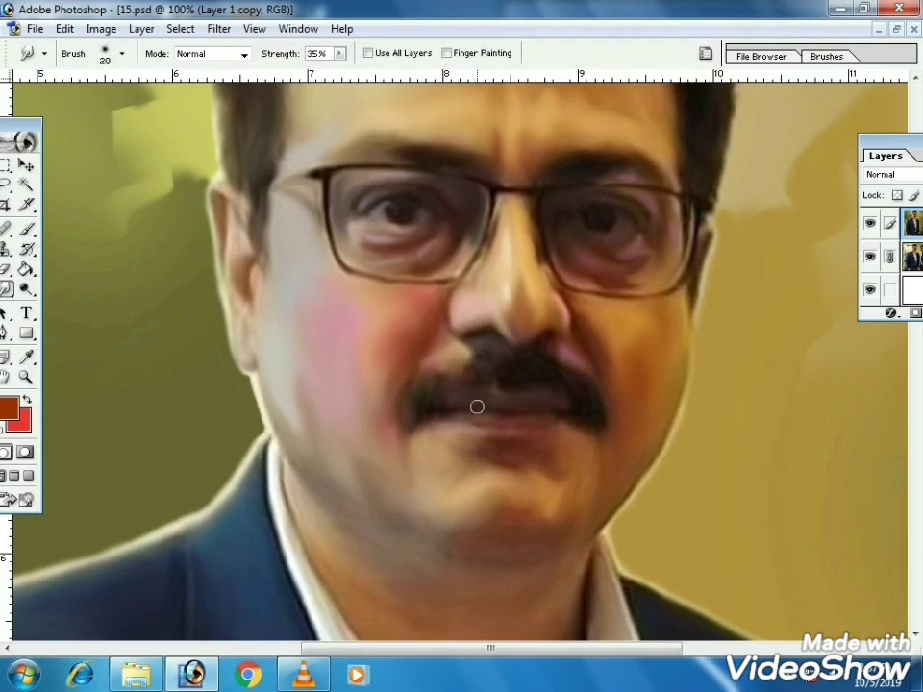
Paint a magenta tint on the upper lip with brush size 7 at 15% opacity and smudge it with size 20 and larger.
click(9, 409)
click(748, 431)
click(669, 439)
click(885, 382)
key(b)
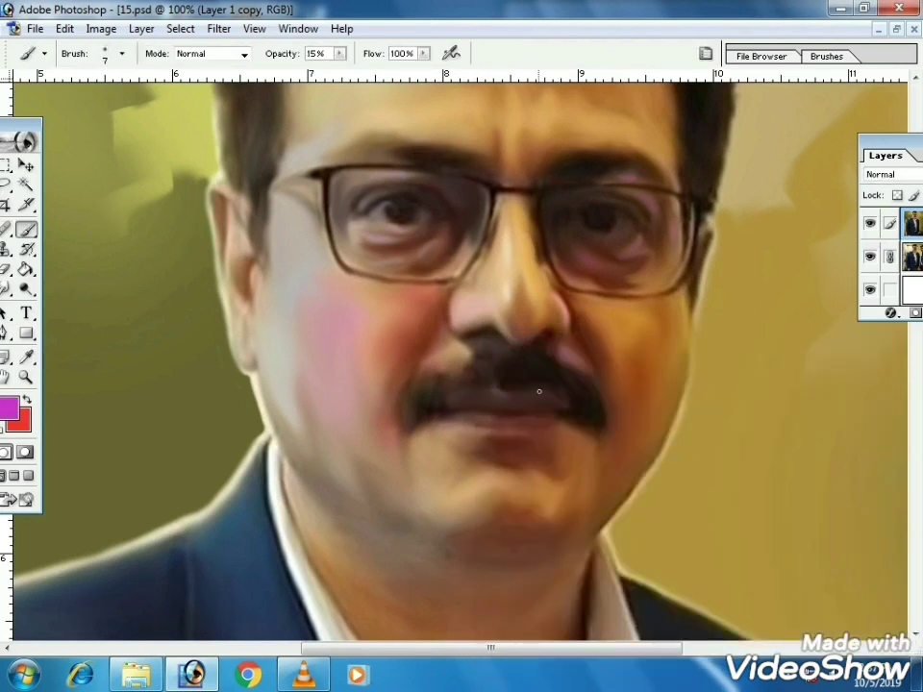
key(r)
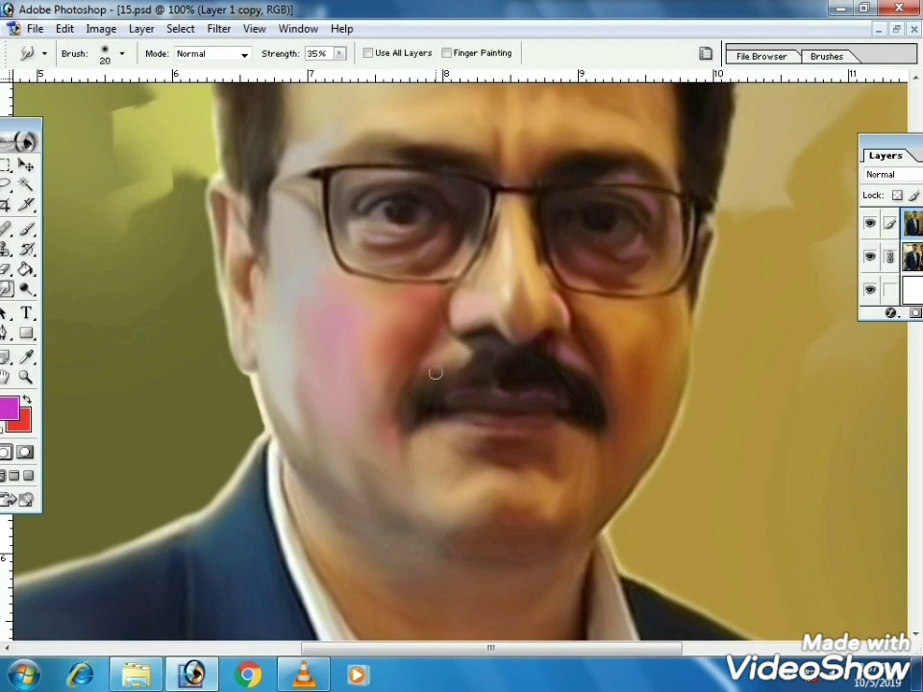
key(bracketright)
key(bracketright)
Paint a yellow-green tint on the chin around the mouth with brush size 30 and smudge it into the skin.
click(9, 409)
click(747, 574)
click(630, 403)
click(884, 382)
key(b)
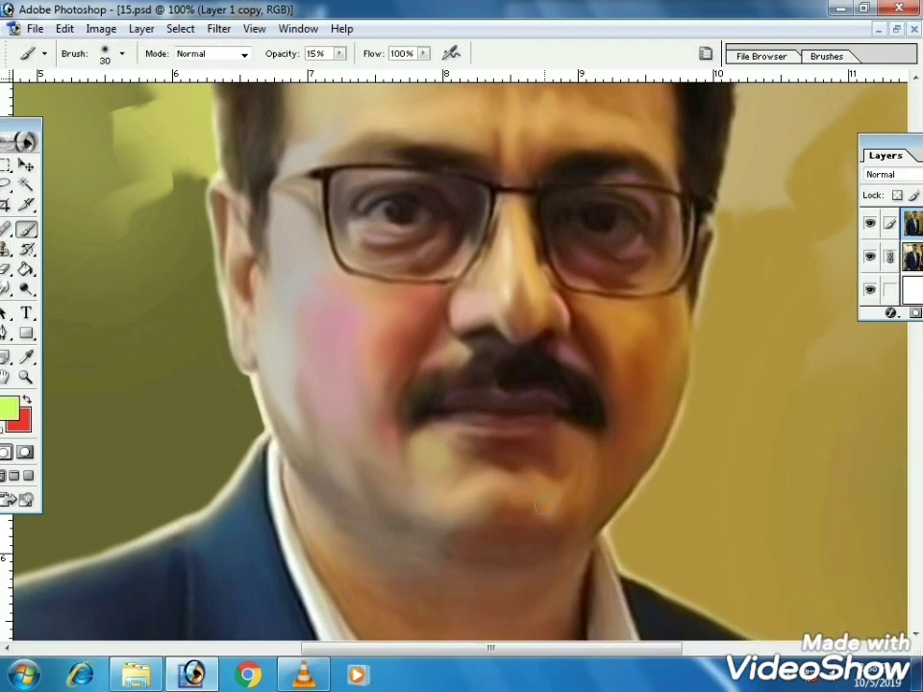
key(r)
key(bracketleft)
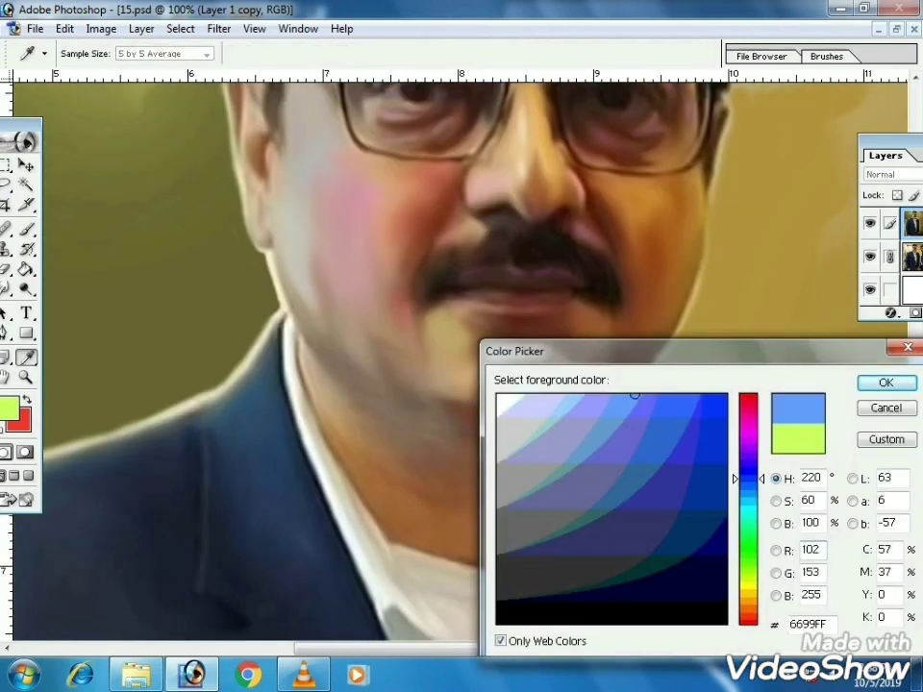
Paint a blue (6699FF) tint along the brighter side of the jawline and under the chin, and smudge it in with brush size 40.
key(Return)
key(b)
key(bracketright)
key(bracketright)
key(bracketright)
drag(342, 377, 469, 427)
click(7, 290)
drag(391, 413, 465, 441)
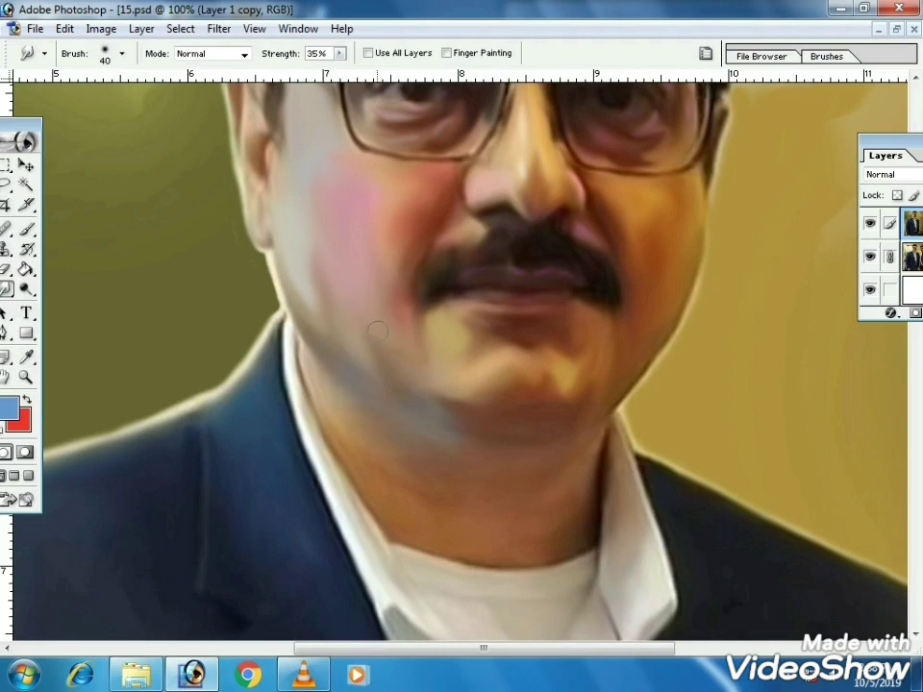
Blend the tint along the jawline and paint a reddish-brown tint on the neck with brush size 9 at 15% opacity.
key(bracketleft)
key(bracketleft)
key(bracketright)
click(9, 407)
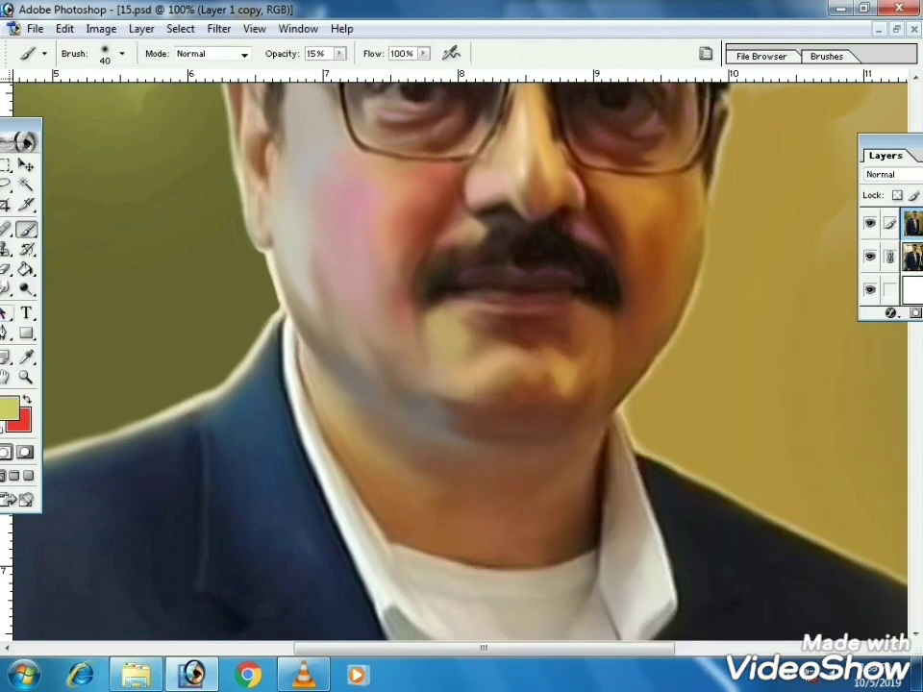
key(r)
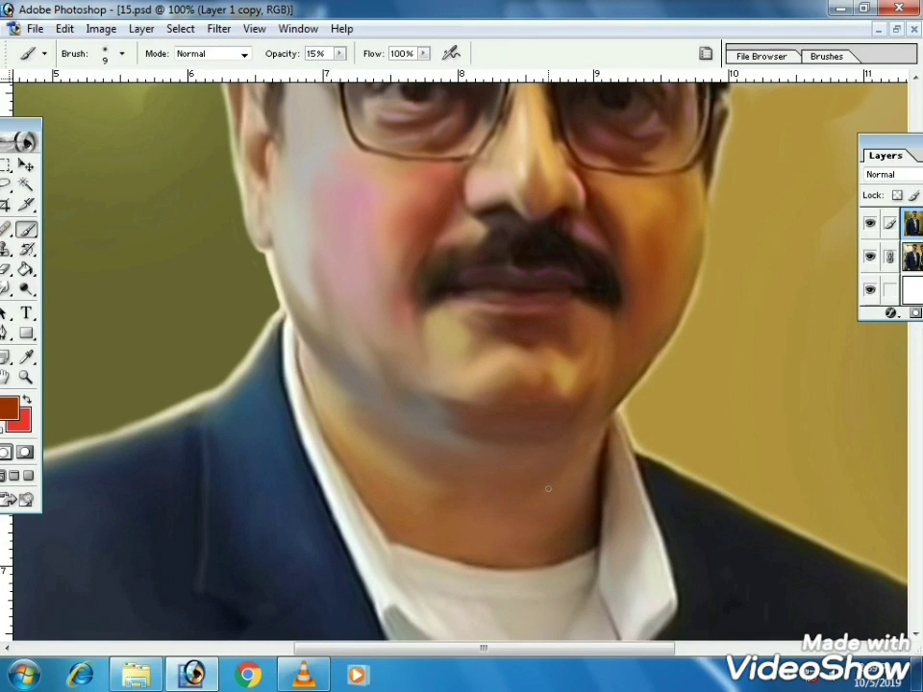
key(r)
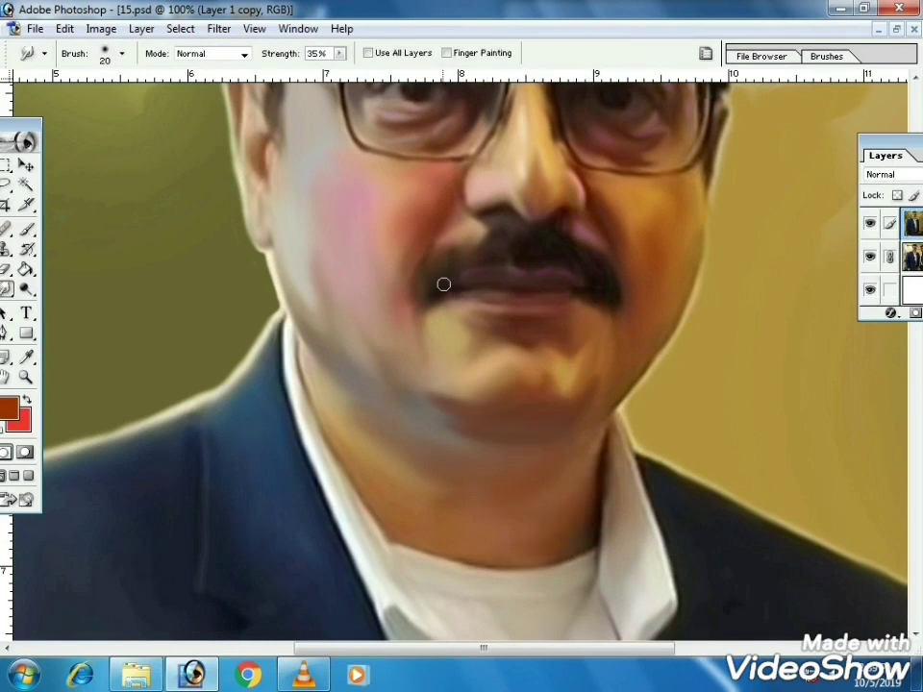
Smudge the skin at both moustache ends and along the lower chin edge with brush sizes around 20.
drag(420, 300, 419, 319)
key([)
drag(611, 305, 616, 325)
drag(443, 396, 422, 388)
key(])
key(])
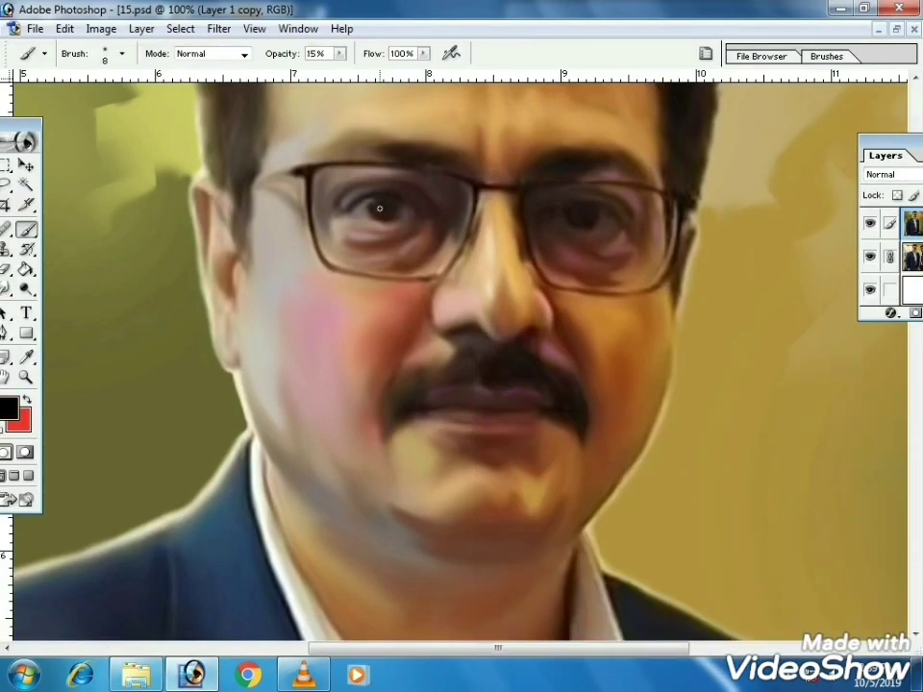
Darken the pupils and iris edges with black and dark maroon at 15% opacity, brush sizes 7 to 8, and smudge them.
key(bracketleft)
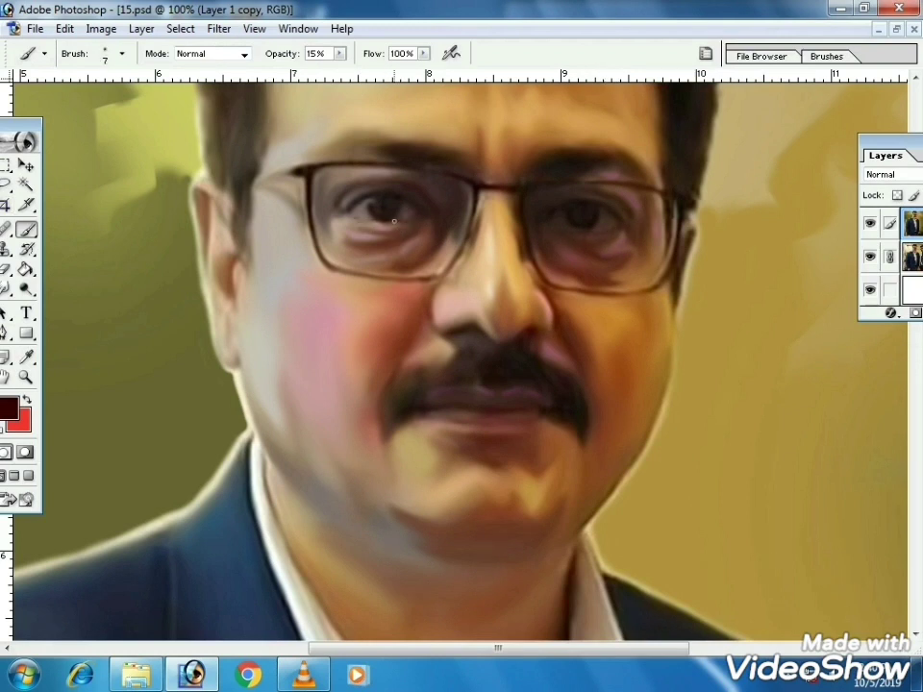
key(r)
key(bracketleft)
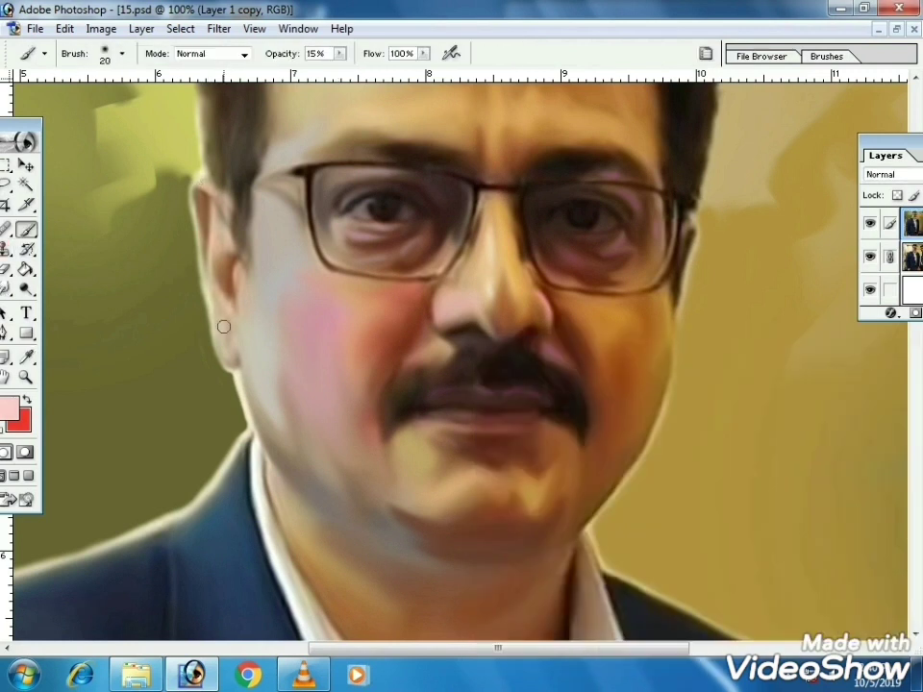
Paint a pale pink tint on the ear with brush size 20 at 15% opacity and smudge it in with size 30.
key(r)
key(bracketright)
key(bracketright)
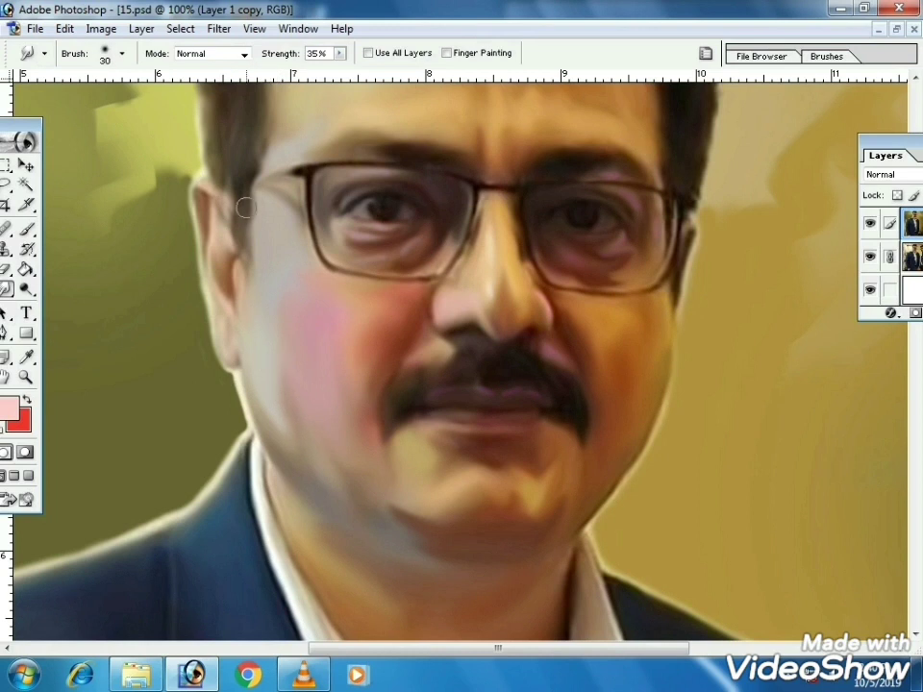
Review the whole portrait and compare it with the original by hiding and showing the painted layer.
key(ctrl+minus)
key(ctrl+minus)
key(ctrl+minus)
click(870, 223)
click(870, 223)
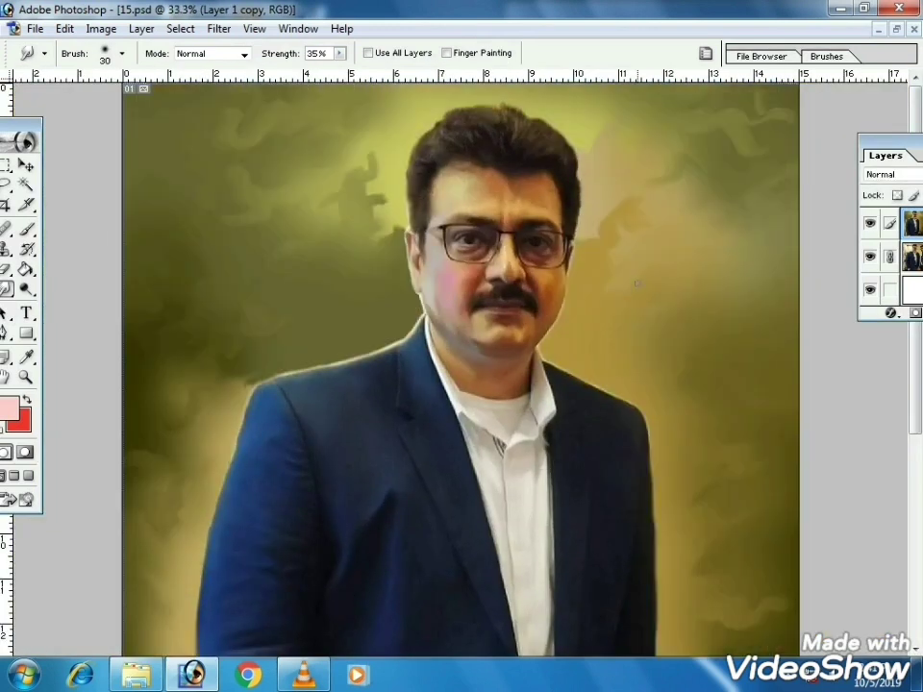
scroll(634, 298, down, 3)
key(ctrl+minus)
key(ctrl+minus)
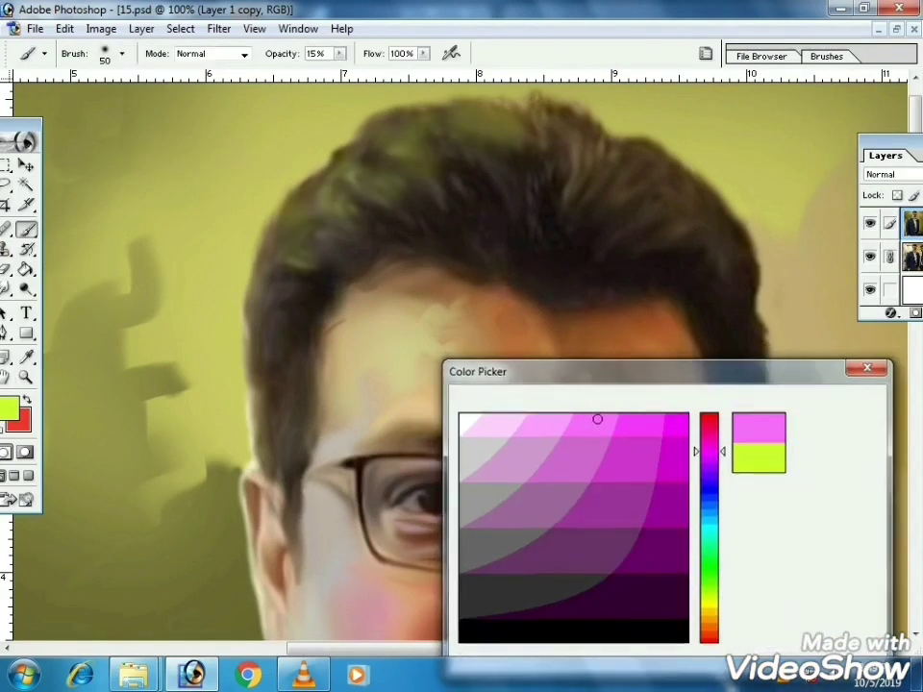
Paint magenta tints on the brighter side and crown of the hair and light blue across the darker side at 15% opacity.
mouse_move(272, 233)
mouse_down()
mouse_move(267, 277)
mouse_move(277, 406)
mouse_up()
drag(429, 178, 451, 200)
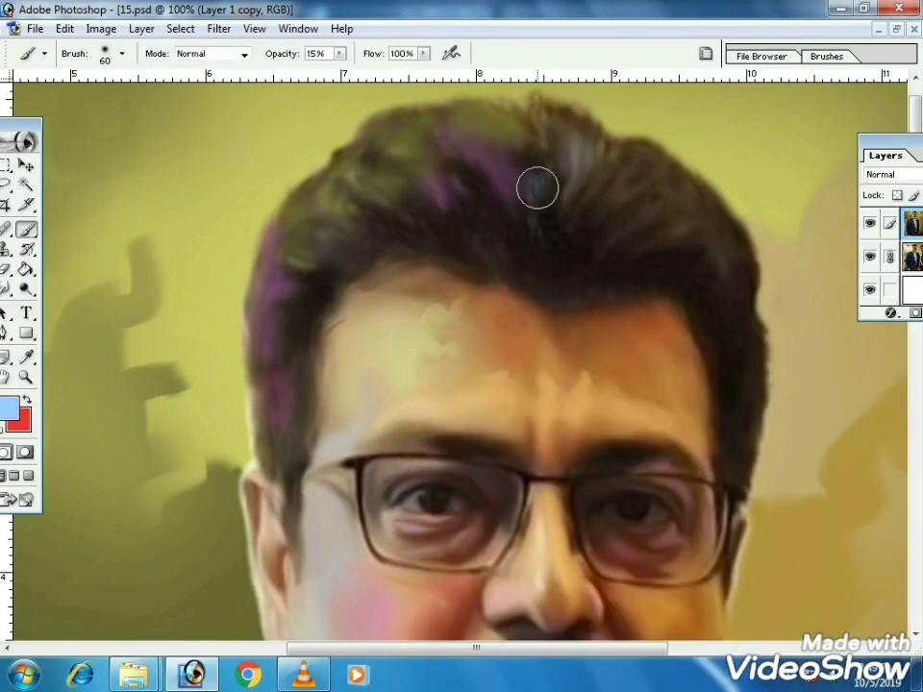
drag(535, 188, 664, 238)
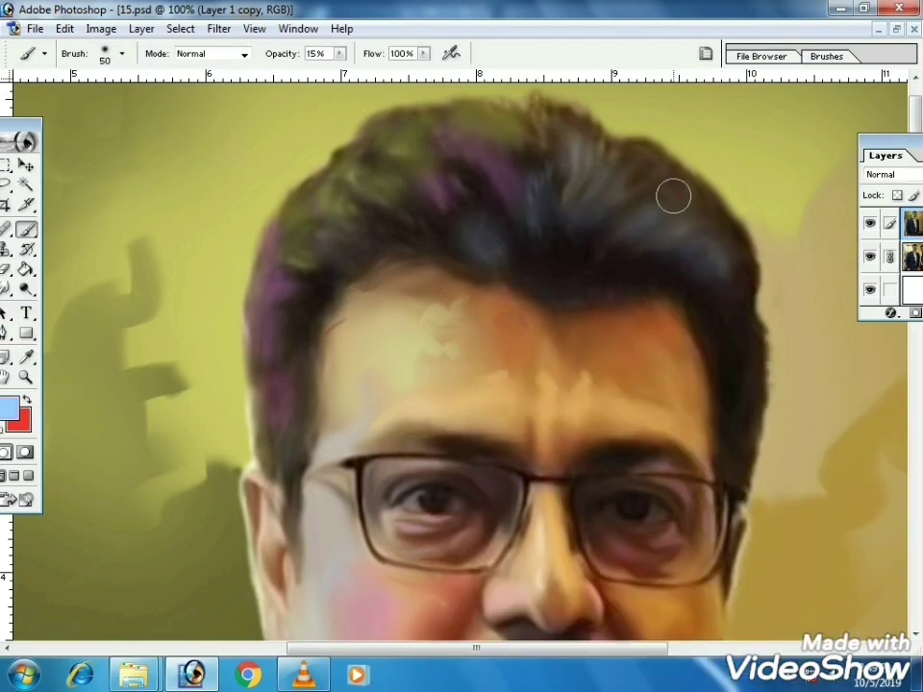
Smudge the green and magenta tints into the hair on the brighter side and crown at 35% strength.
key(r)
key(bracketleft)
mouse_move(319, 231)
mouse_down()
mouse_move(301, 254)
mouse_move(277, 402)
mouse_up()
key(bracketright)
key(bracketright)
key(bracketleft)
key(bracketright)
key(bracketleft)
mouse_move(365, 235)
mouse_down()
mouse_move(373, 187)
mouse_move(484, 164)
mouse_up()
key(bracketright)
key(bracketleft)
key(bracketright)
key(bracketright)
Smudge the light-blue tint into the front and darker side of the hair, and blend the neighbouring magenta areas along the strands.
drag(504, 275, 536, 182)
key(bracketleft)
mouse_move(523, 256)
mouse_down()
mouse_move(574, 139)
mouse_move(588, 207)
mouse_up()
key(bracketright)
key(bracketright)
key(bracketleft)
key(bracketleft)
key(bracketleft)
key(bracketleft)
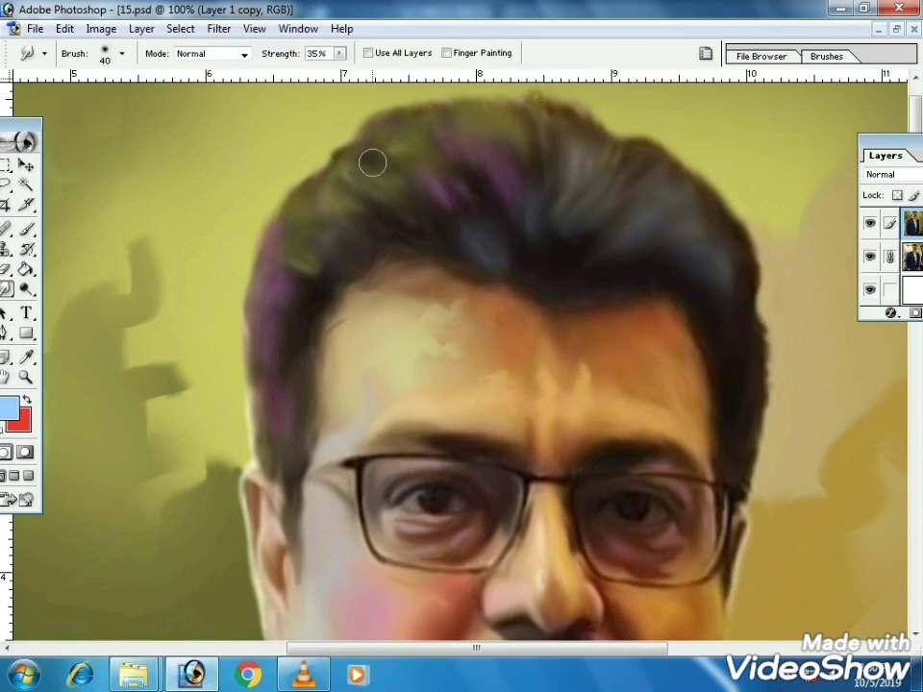
drag(288, 371, 285, 242)
drag(483, 206, 424, 255)
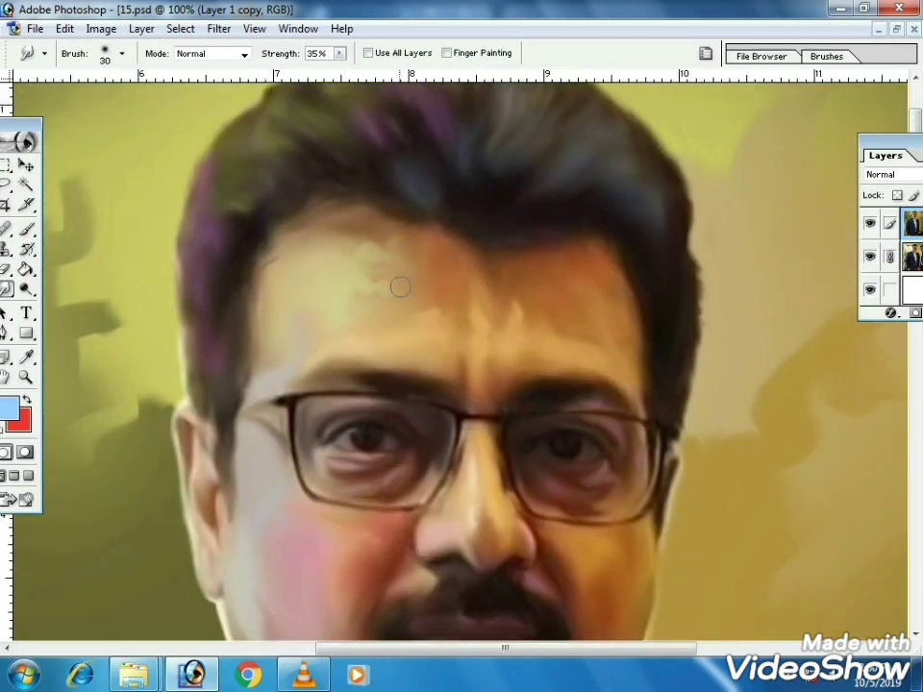
Smudge the hair edges around the hairline and temples with brush sizes 20 to 40.
scroll(442, 298, down, 2)
scroll(512, 381, right, 2)
key(bracketleft)
key(bracketleft)
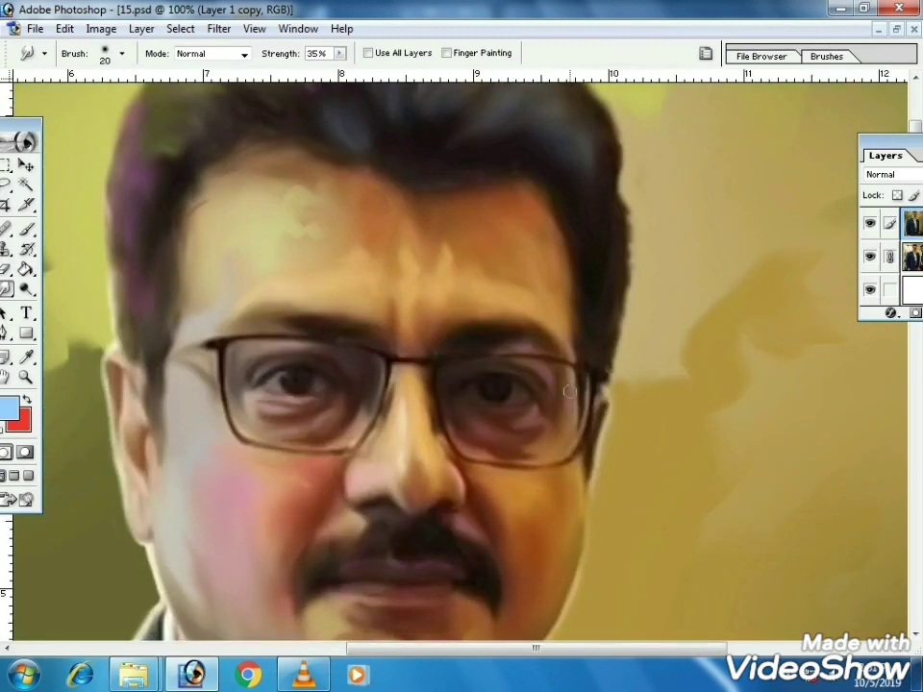
key(bracketright)
key(bracketright)
scroll(591, 231, up, 2)
scroll(592, 231, left, 1)
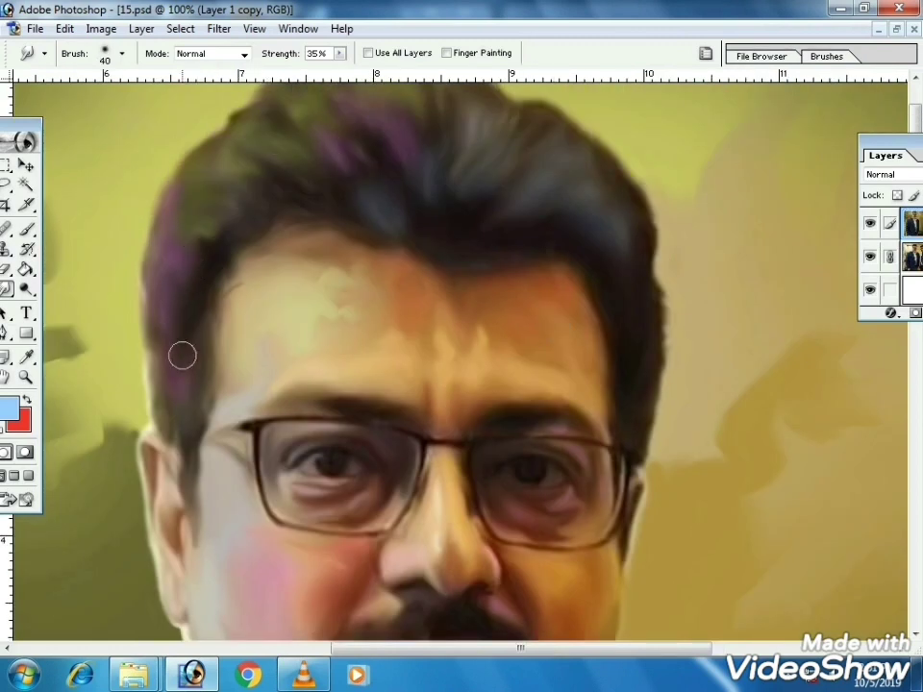
key(bracketright)
Choose the large teardrop-shaped brush tip for the Smudge tool and set its strength to 80%.
right_click(855, 443)
double_click(794, 398)
key(bracketleft)
key(bracketleft)
key(bracketleft)
key(bracketleft)
key(bracketleft)
key(bracketleft)
key(bracketleft)
key(bracketleft)
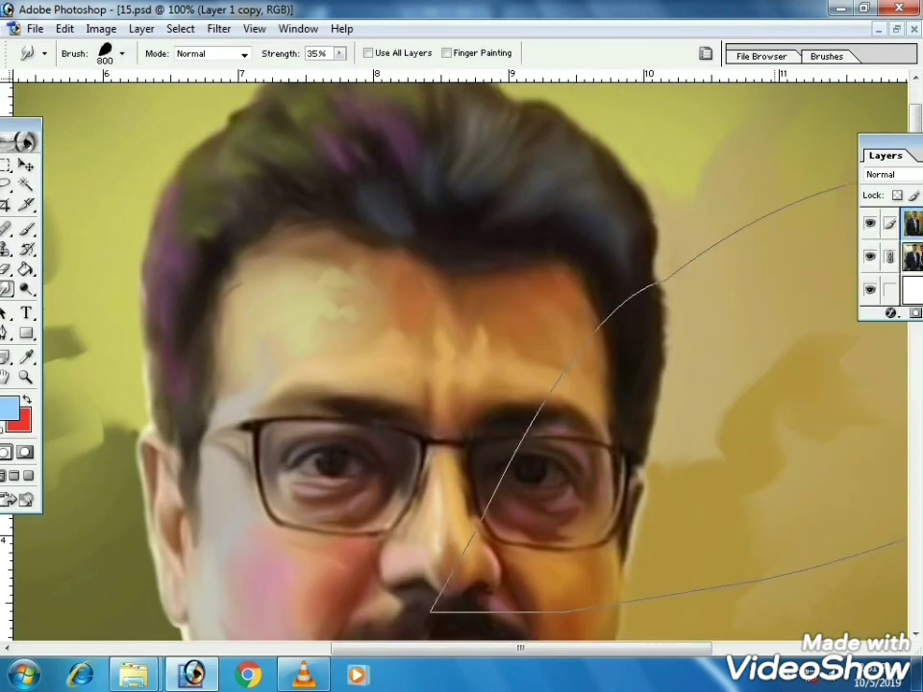
drag(329, 53, 281, 85)
text(80)
key(Return)
Smudge curved strands through the green and magenta hair above the brighter temple with brush sizes 20 down to 10.
drag(376, 199, 430, 257)
key(bracketleft)
key(bracketleft)
key(bracketleft)
key(bracketleft)
key(bracketleft)
key(bracketleft)
key(bracketleft)
key(bracketleft)
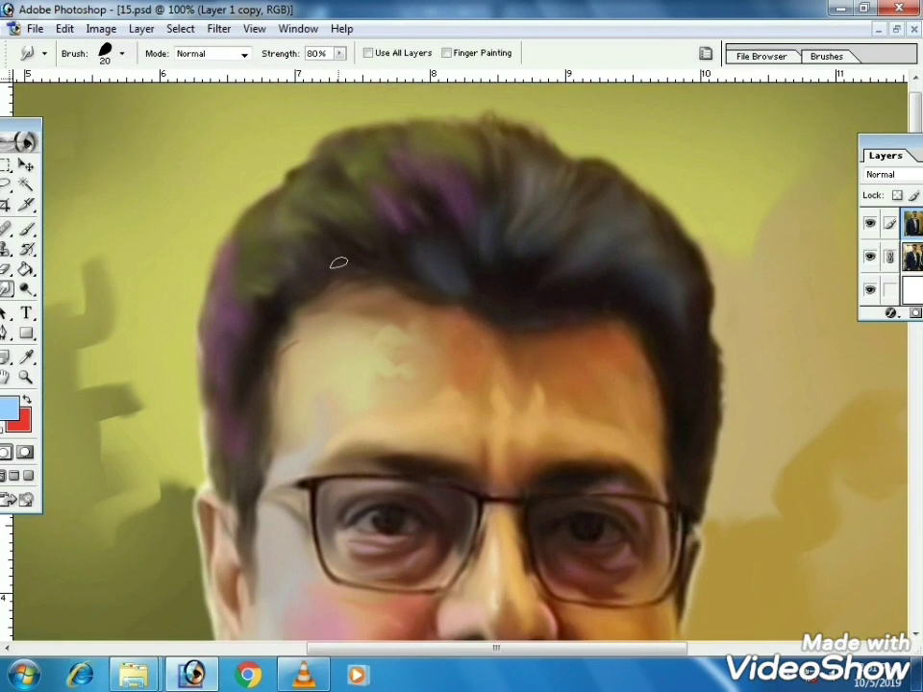
drag(282, 291, 272, 262)
drag(302, 276, 273, 234)
mouse_move(240, 300)
mouse_down()
mouse_move(278, 292)
mouse_move(284, 228)
mouse_up()
drag(227, 257, 274, 261)
drag(229, 288, 260, 275)
scroll(258, 276, down, 3)
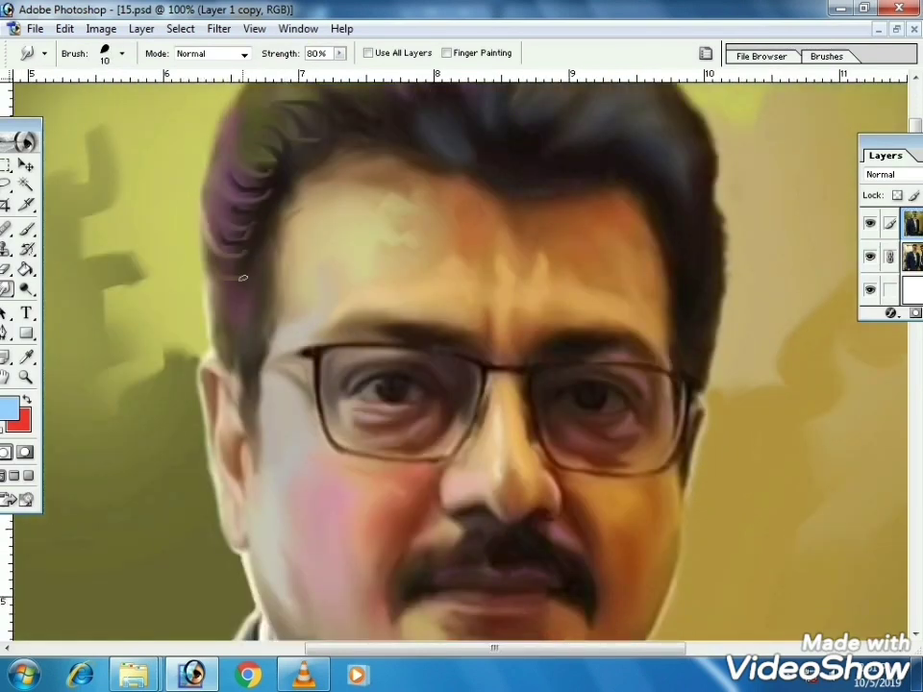
Pull fine curved strands through the magenta side hair, the sideburn and the temple hairline with the small teardrop brush.
scroll(254, 217, down, 3)
key(bracketleft)
key(bracketleft)
drag(255, 217, 255, 201)
drag(239, 265, 247, 346)
drag(258, 166, 237, 243)
drag(254, 190, 237, 202)
key(bracketleft)
drag(242, 199, 263, 184)
drag(263, 186, 236, 228)
key(bracketright)
key(bracketright)
Smudge fine strands through the green and magenta hair on the crown with brush size 9.
scroll(159, 206, up, 2)
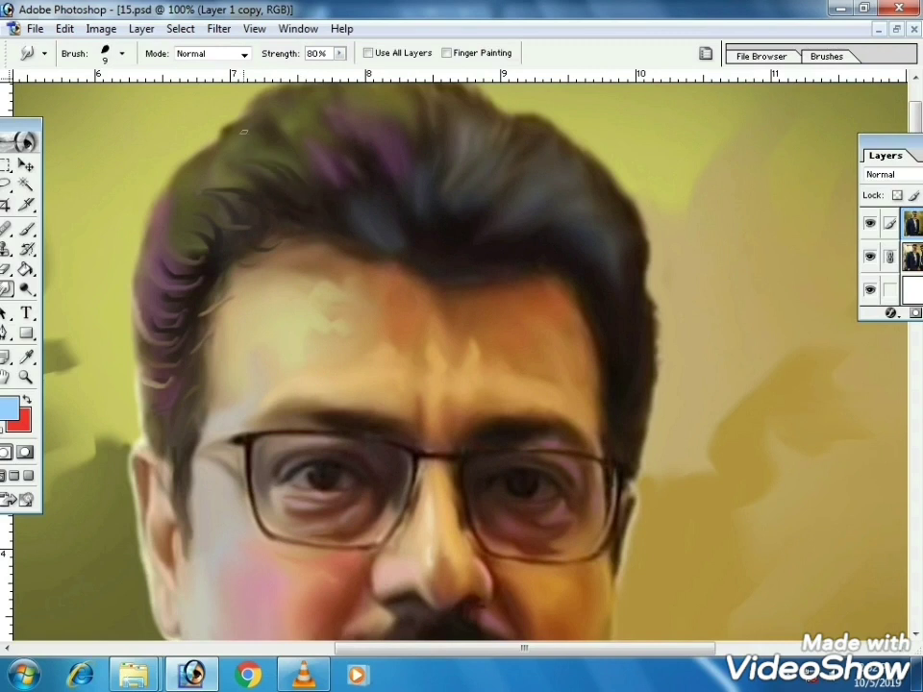
key(bracketright)
scroll(322, 188, up, 1)
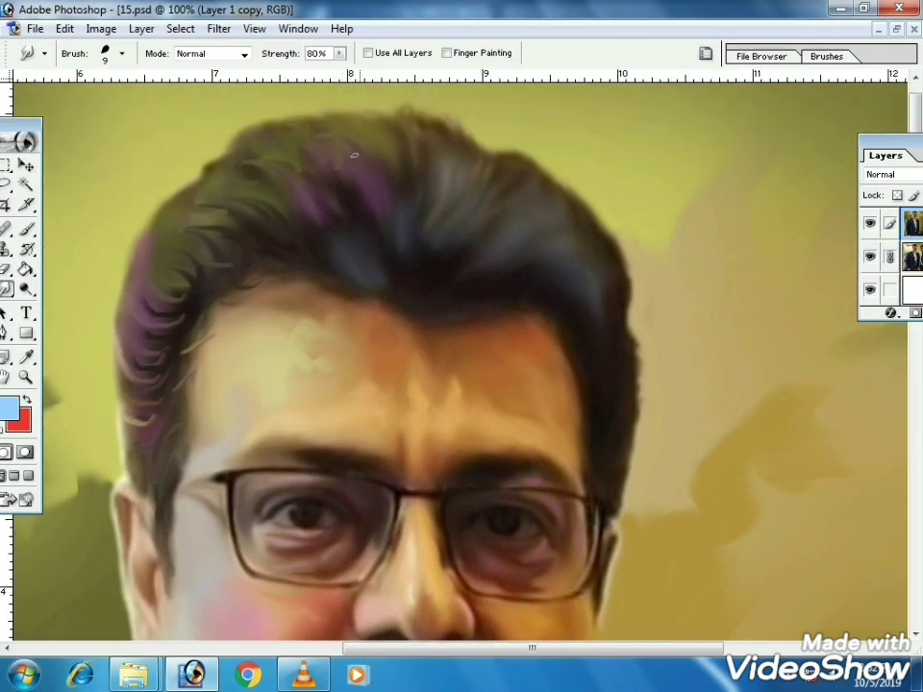
key(bracketright)
Smudge curved strands through the blue-tinted hair from the front parting to the darker side with brush sizes around 8.
mouse_move(432, 246)
mouse_down()
mouse_move(450, 181)
mouse_move(478, 215)
mouse_move(491, 200)
mouse_up()
key(bracketright)
key(bracketleft)
mouse_move(483, 273)
mouse_down()
mouse_move(509, 231)
mouse_move(534, 227)
mouse_up()
key(bracketleft)
key(bracketleft)
mouse_move(521, 270)
mouse_down()
mouse_move(551, 237)
mouse_move(577, 256)
mouse_up()
mouse_move(568, 293)
mouse_down()
mouse_move(594, 275)
mouse_move(603, 288)
mouse_up()
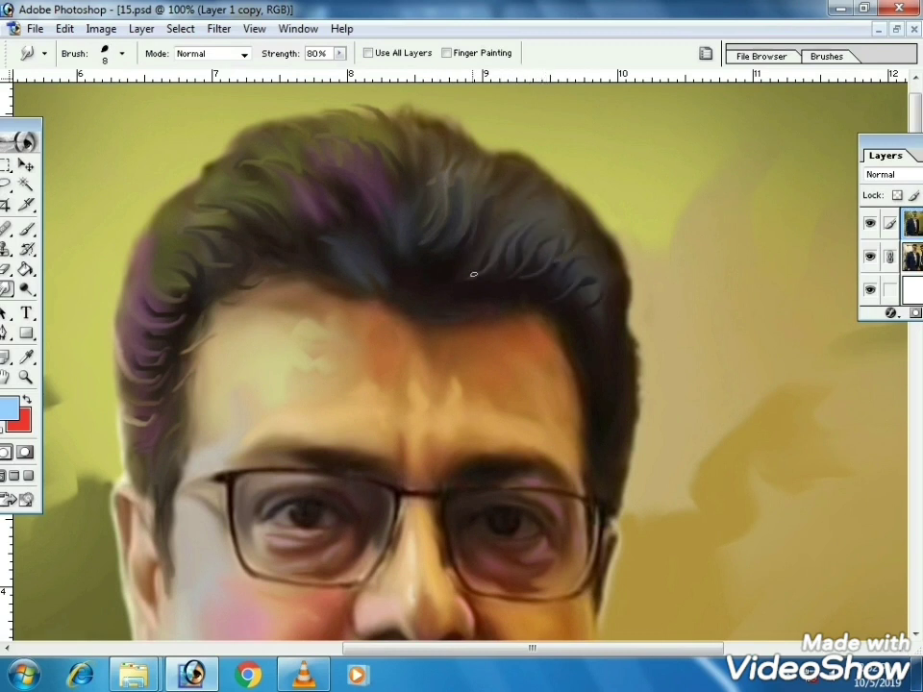
Pull small stray strands out of the forehead hairline and the hair's outer edge on the darker side.
drag(357, 299, 383, 313)
key(bracketright)
scroll(595, 356, down, 3)
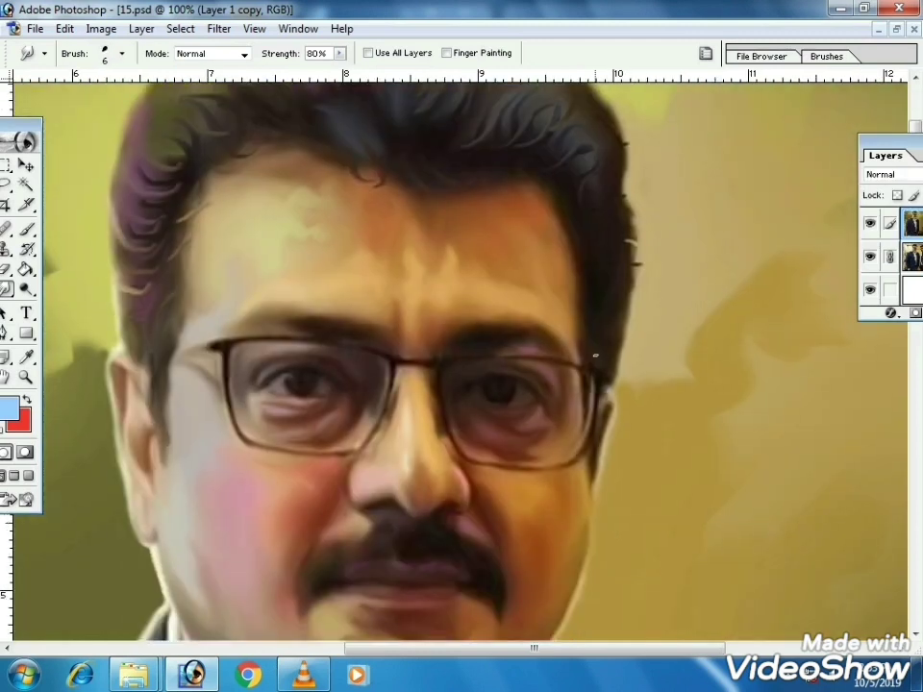
Set the Smudge strength to 70% and flick fine hairs along the moustache with brush sizes 6 to 8.
key(7)
scroll(289, 198, down, 8)
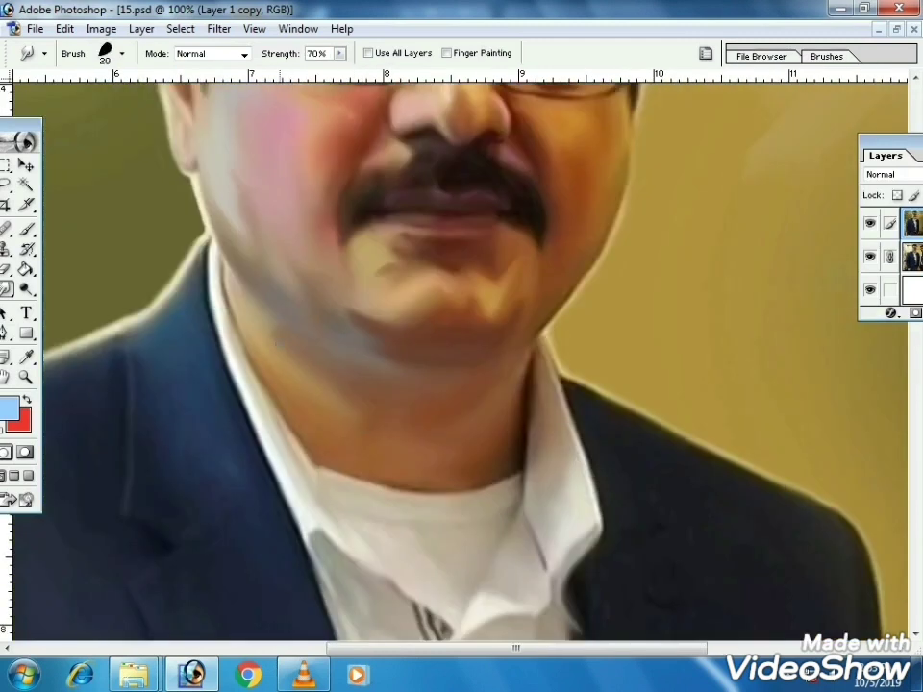
scroll(520, 364, up, 2)
key(bracketleft)
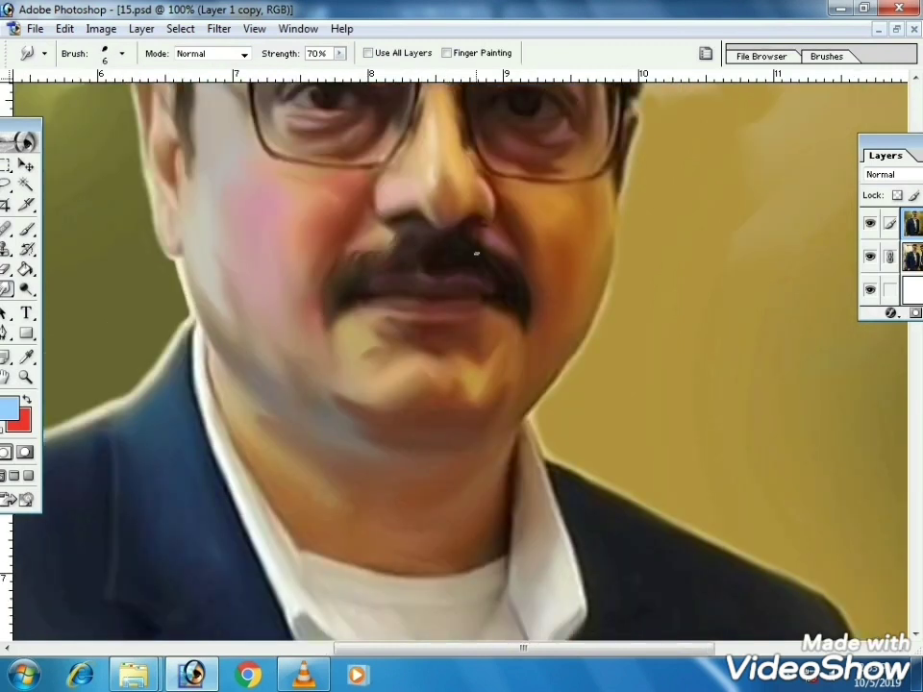
scroll(503, 251, up, 2)
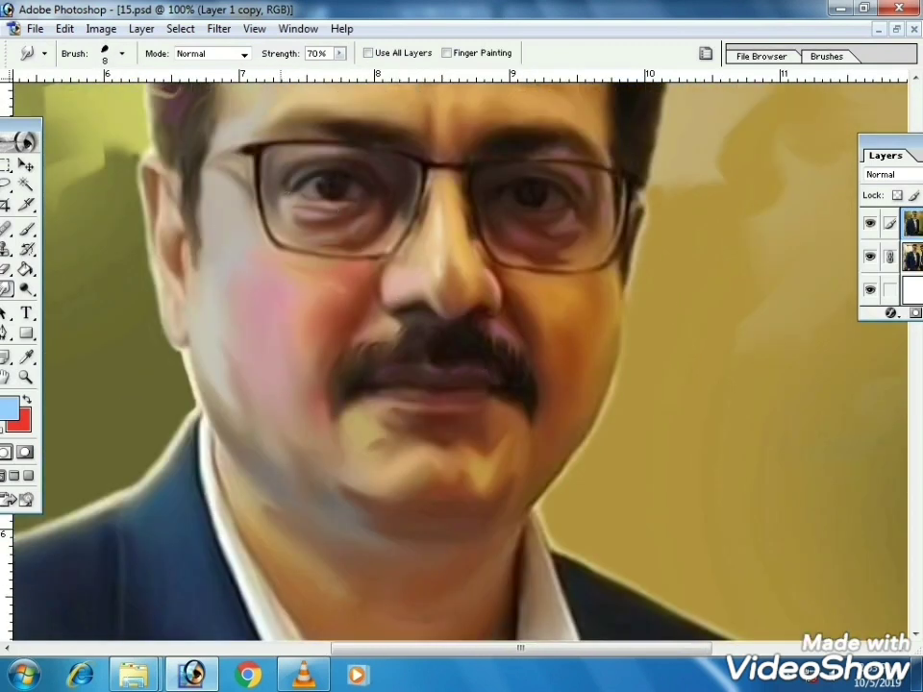
scroll(328, 309, up, 1)
key(bracketleft)
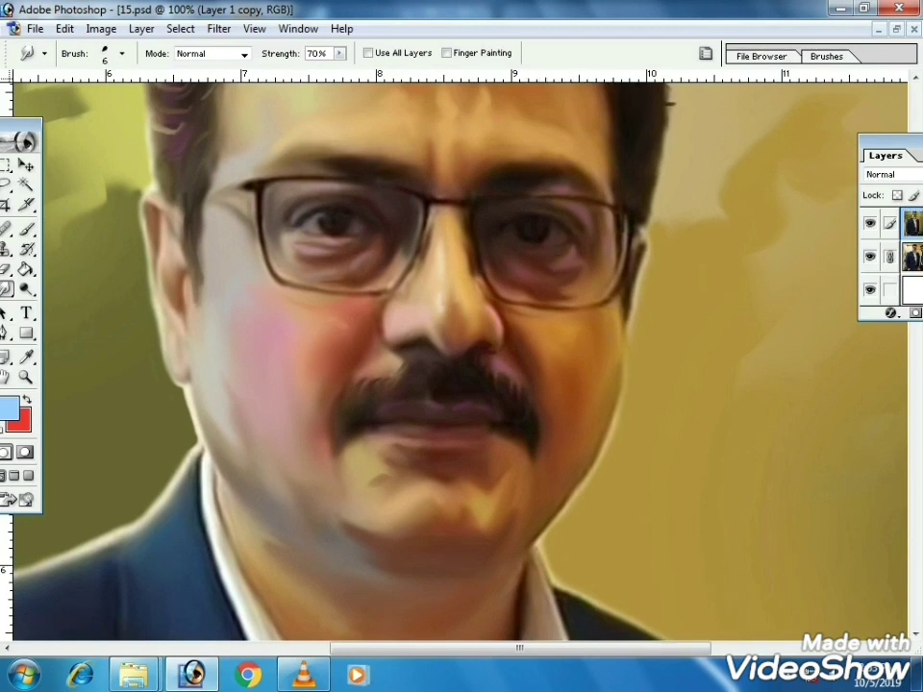
Smudge fine upward hairs along both eyebrows with brush sizes around 6.
key(bracketright)
drag(513, 169, 528, 158)
key(bracketright)
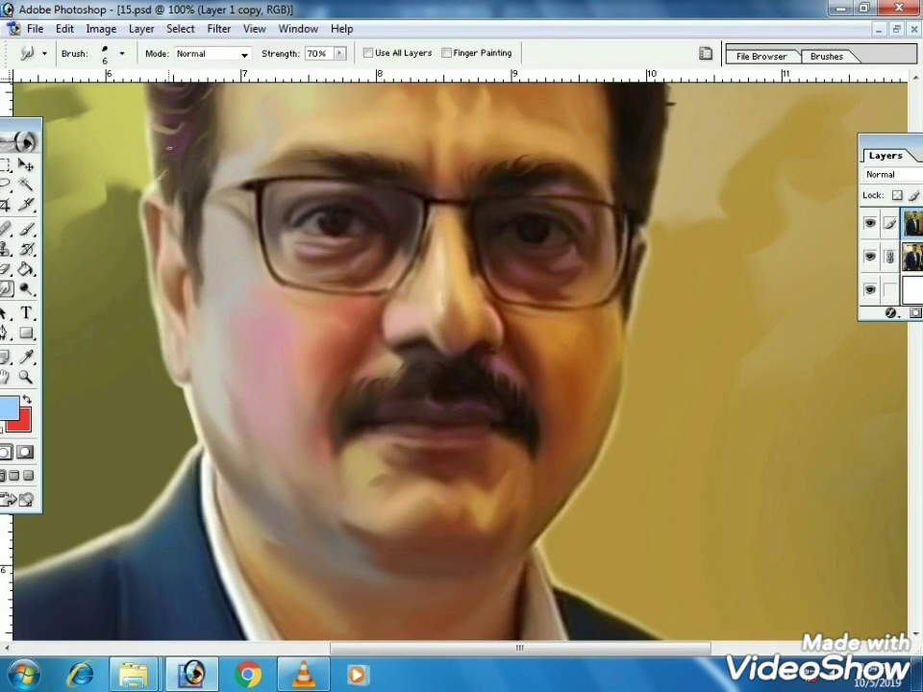
key(bracketleft)
key(bracketleft)
key(bracketleft)
Save the portrait document.
click(36, 29)
click(72, 195)
key(Return)
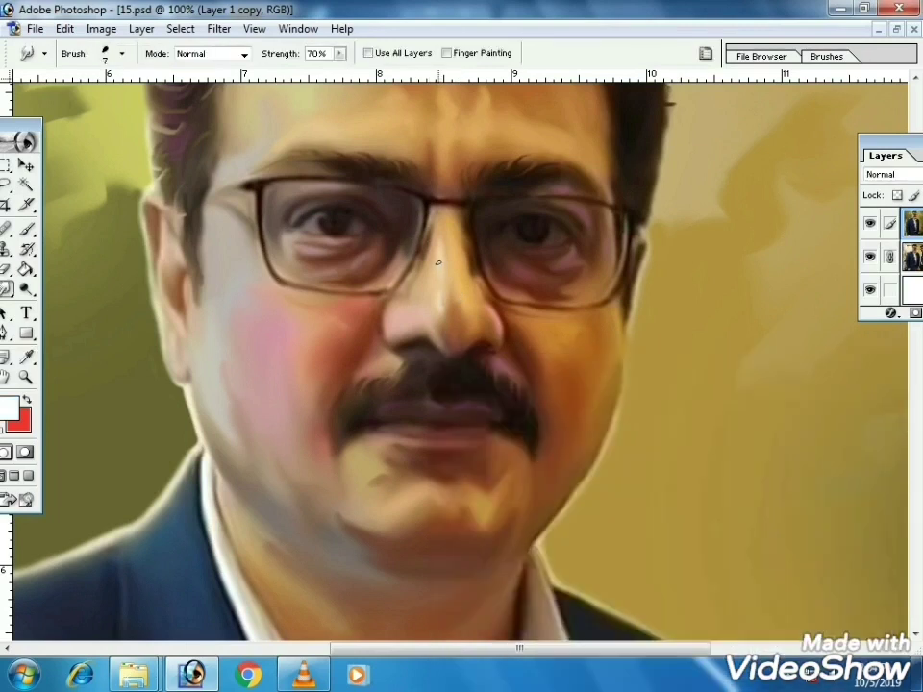
Smear white highlights onto the nose bridge and under the brighter eye with the Smudge tool at size 7.
drag(437, 262, 444, 306)
drag(314, 242, 286, 238)
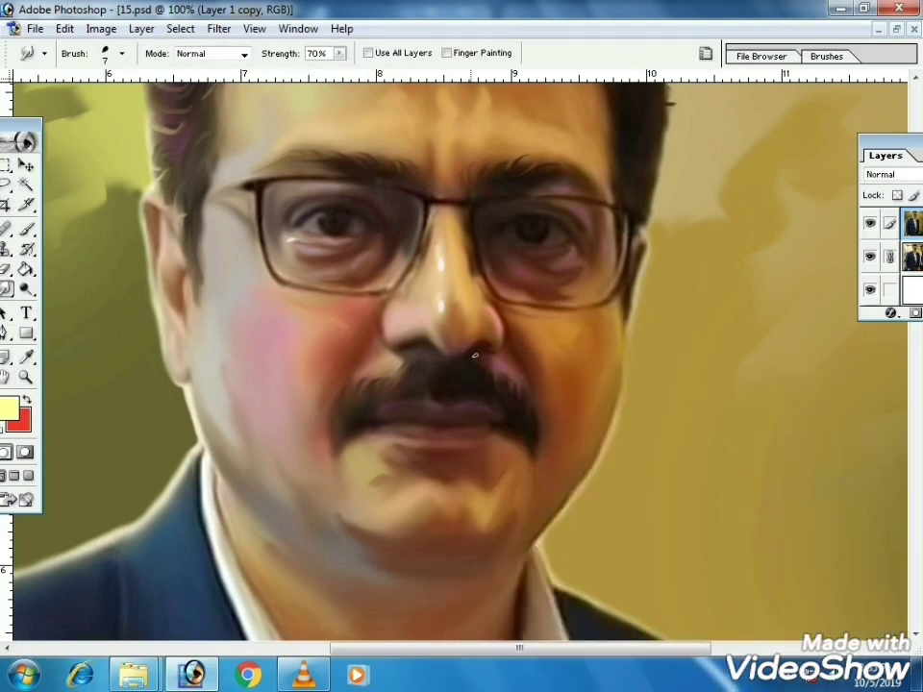
Smear pale yellow highlights above the brighter eyebrow, between the brows and at the shaded temple with brush sizes up to 10.
drag(286, 205, 296, 285)
key(bracketright)
drag(301, 198, 309, 191)
mouse_move(315, 203)
mouse_down()
mouse_move(324, 194)
mouse_move(344, 209)
mouse_up()
drag(453, 208, 455, 199)
click(661, 239)
key(bracketright)
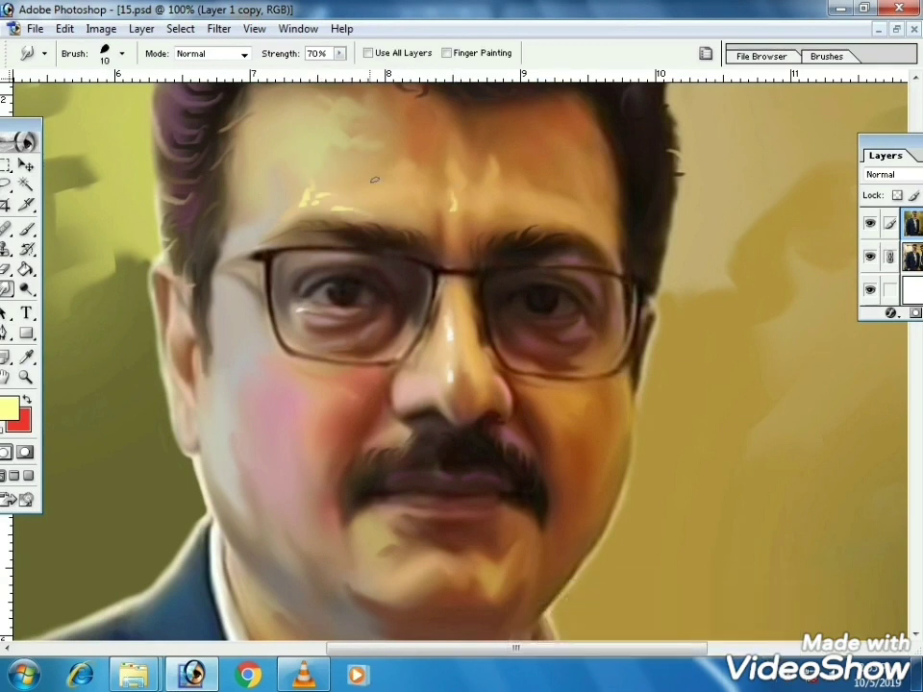
key(ctrl+minus)
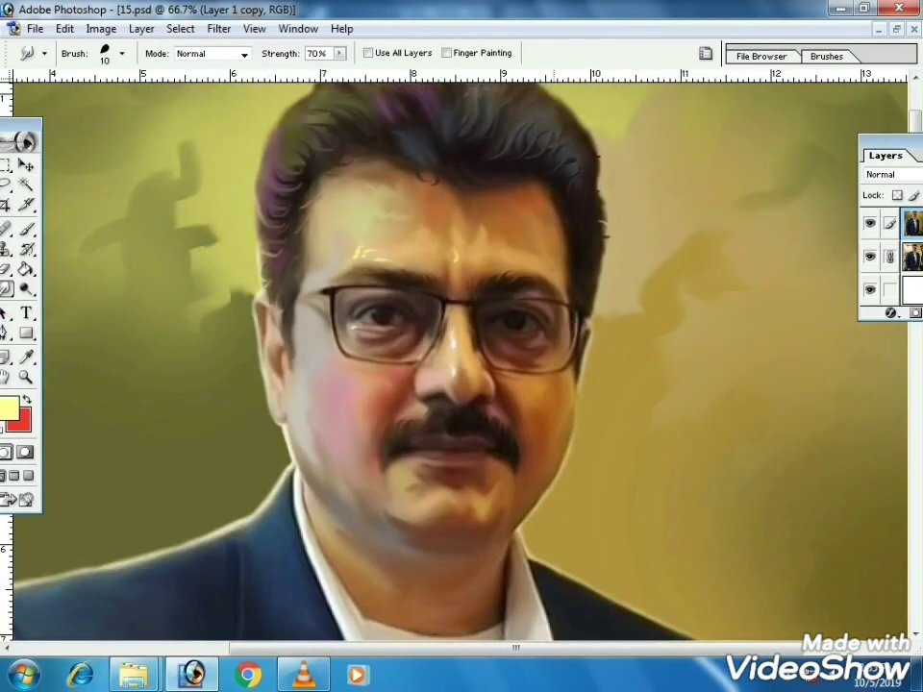
drag(558, 279, 553, 260)
Save the painting as 15 in Photoshop format with layers, replacing the existing file.
key(alt+f)
key(a)
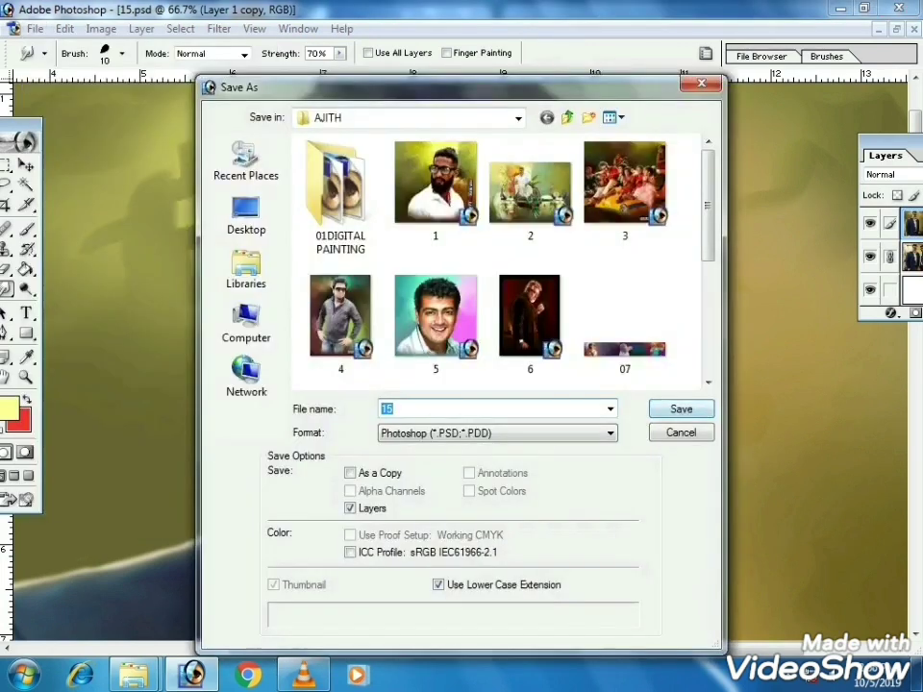
key(Return)
key(y)
Refine the pale yellow highlight strokes above both eyebrows with the Smudge tool at brush sizes around 8 to 9.
key(z)
click(560, 358)
click(470, 268)
key(r)
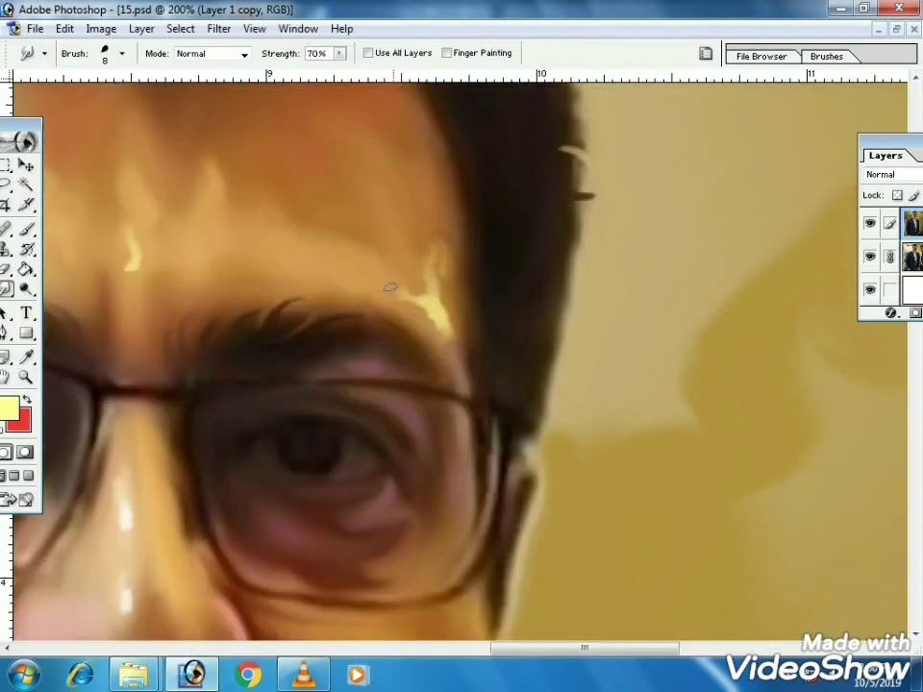
key(bracketright)
drag(271, 246, 566, 340)
key(bracketleft)
key(bracketleft)
drag(174, 329, 188, 314)
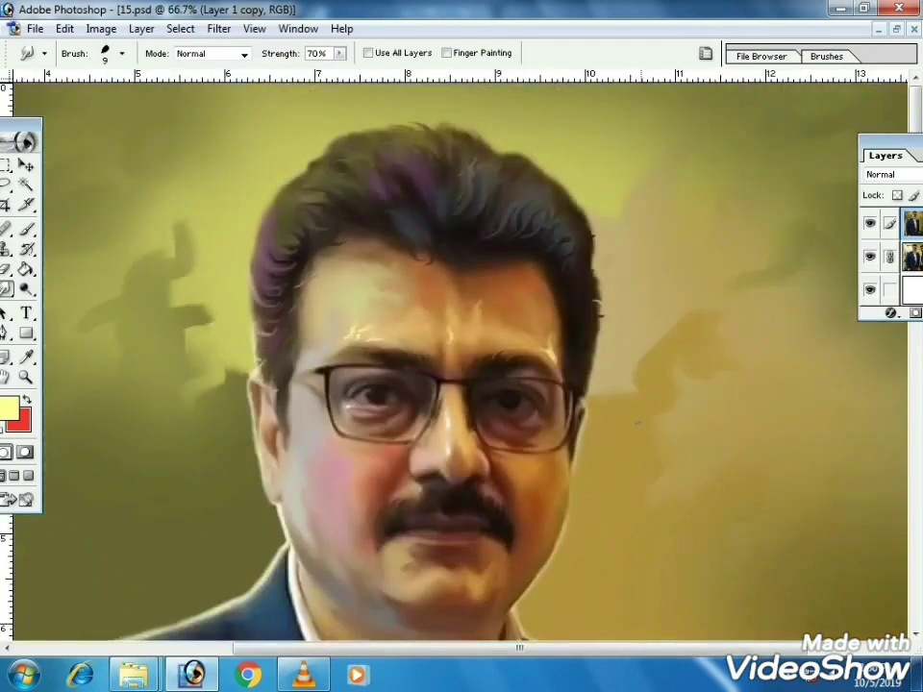
Sample the orange-brown skin tone above the shaded eyebrow as the color for the Brush tool.
key(ctrl+minus)
key(ctrl+minus)
key(i)
click(556, 206)
key(b)
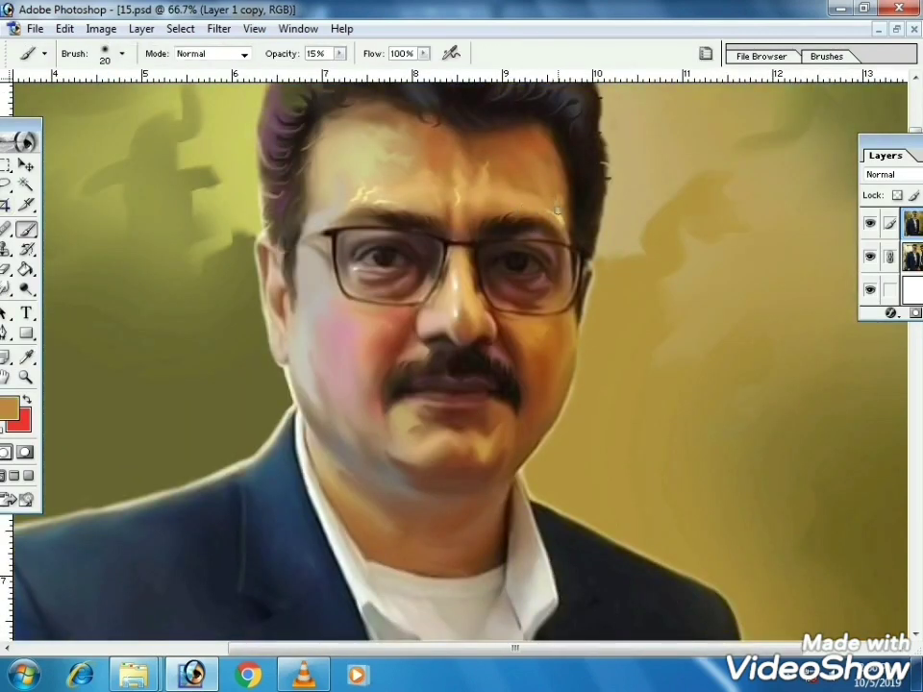
Display the whole portrait in full screen mode on a black surround with the menu bar hidden.
key(ctrl+minus)
key(ctrl+minus)
key(ctrl+shift+s)
key(Escape)
key(ctrl+minus)
key(f)
key(f)
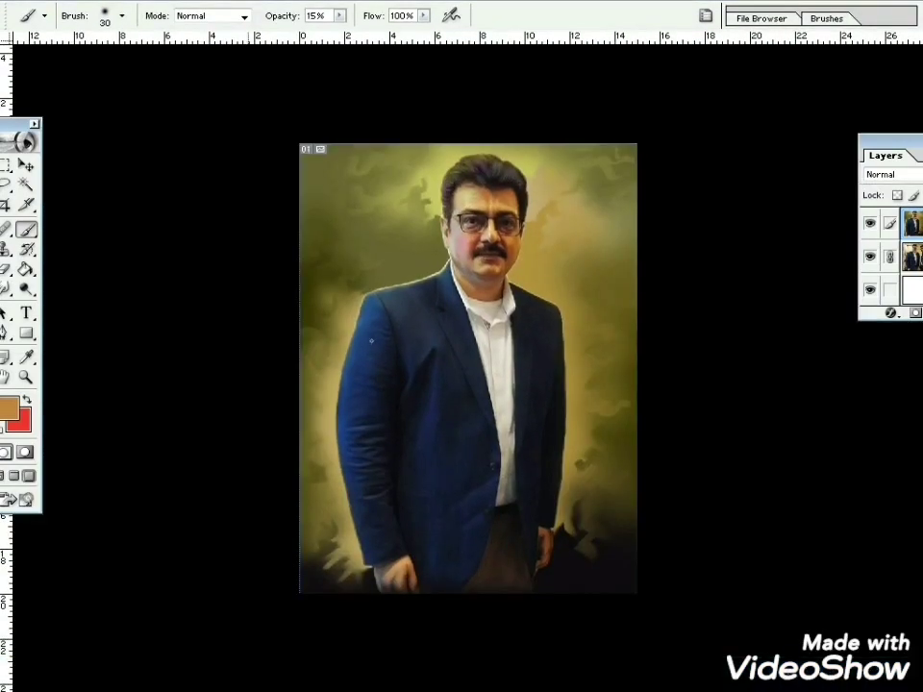
Set the foreground color to a bright yellow-green for smudged highlights in the hair.
key(z)
key(ctrl+plus)
key(ctrl+plus)
key(ctrl+plus)
key(ctrl+plus)
key(r)
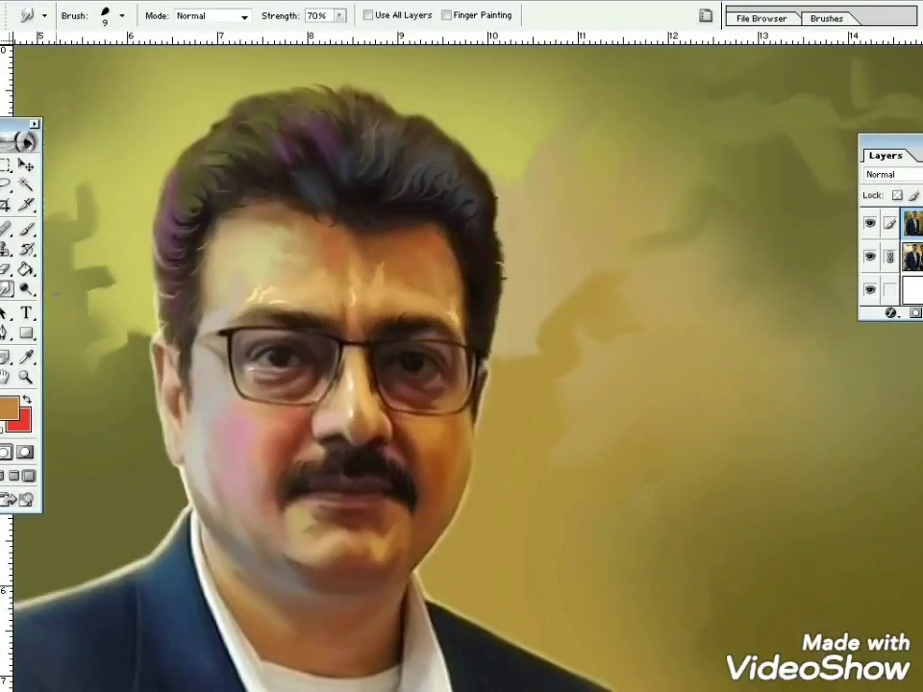
key(bracketleft)
click(9, 408)
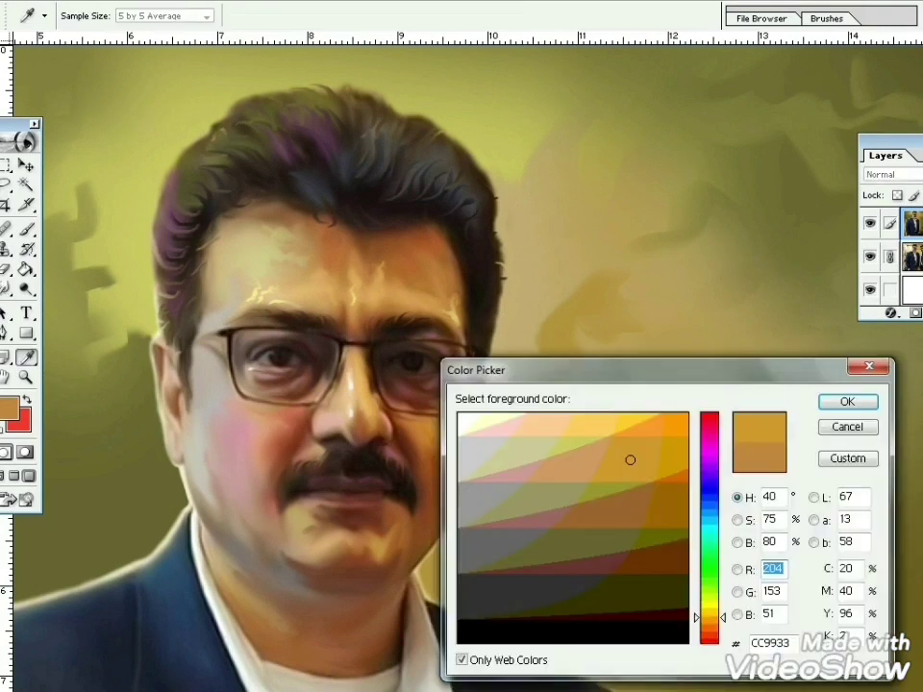
click(710, 590)
click(600, 419)
click(847, 402)
Smear short bright yellow-green strands along the upper outline of the hair with the Smudge tool at size 10.
drag(294, 97, 302, 102)
mouse_move(296, 99)
mouse_down()
mouse_move(282, 93)
mouse_move(311, 92)
mouse_up()
mouse_move(314, 88)
mouse_down()
mouse_move(374, 95)
mouse_move(331, 99)
mouse_up()
drag(286, 92, 265, 100)
drag(372, 100, 388, 94)
drag(382, 102, 416, 99)
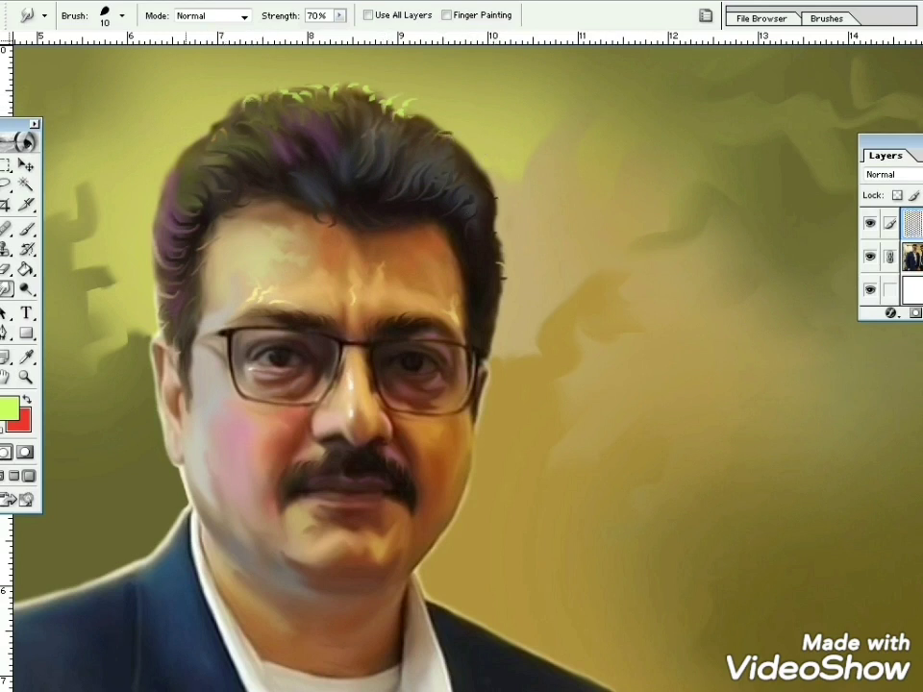
Change the foreground color to light pink and smear pink strands into the purple hair at the side of the head.
click(8, 409)
click(846, 401)
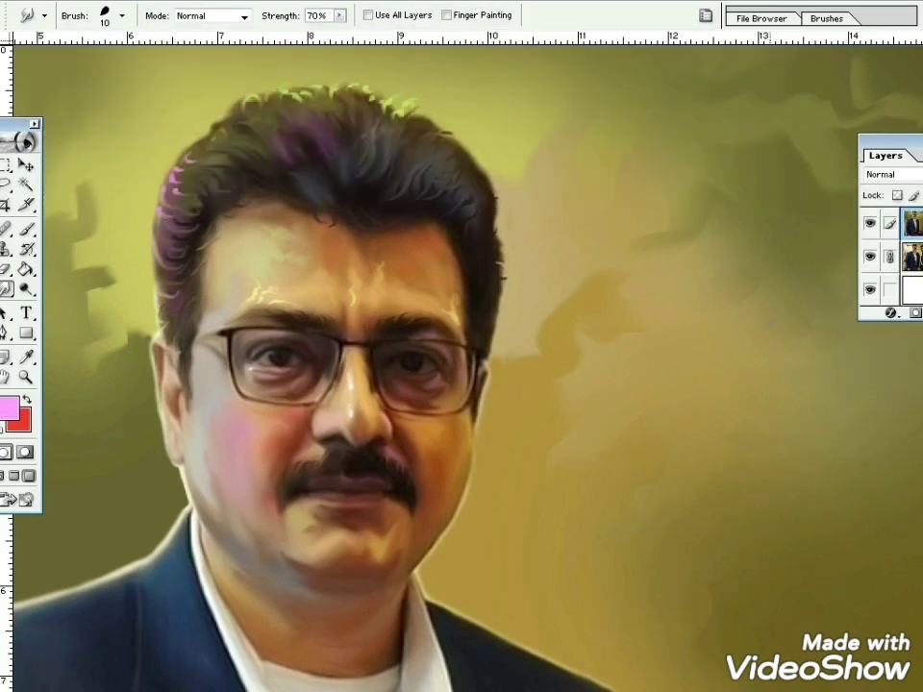
key(ctrl+minus)
key(ctrl+minus)
key(ctrl+minus)
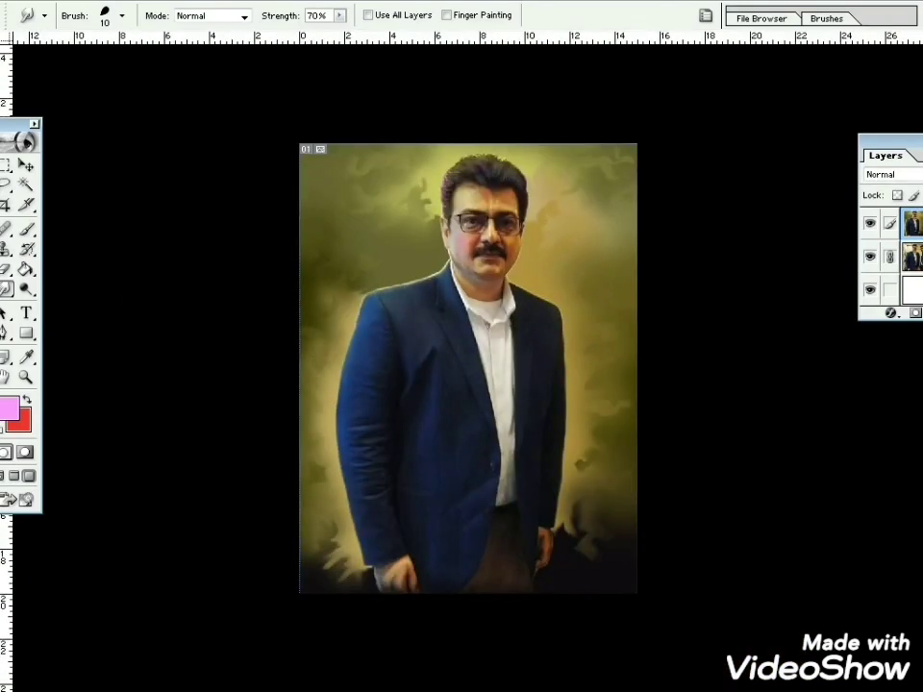
Zoom in on the head and chest of the portrait.
key(z)
key(ctrl+plus)
key(ctrl+plus)
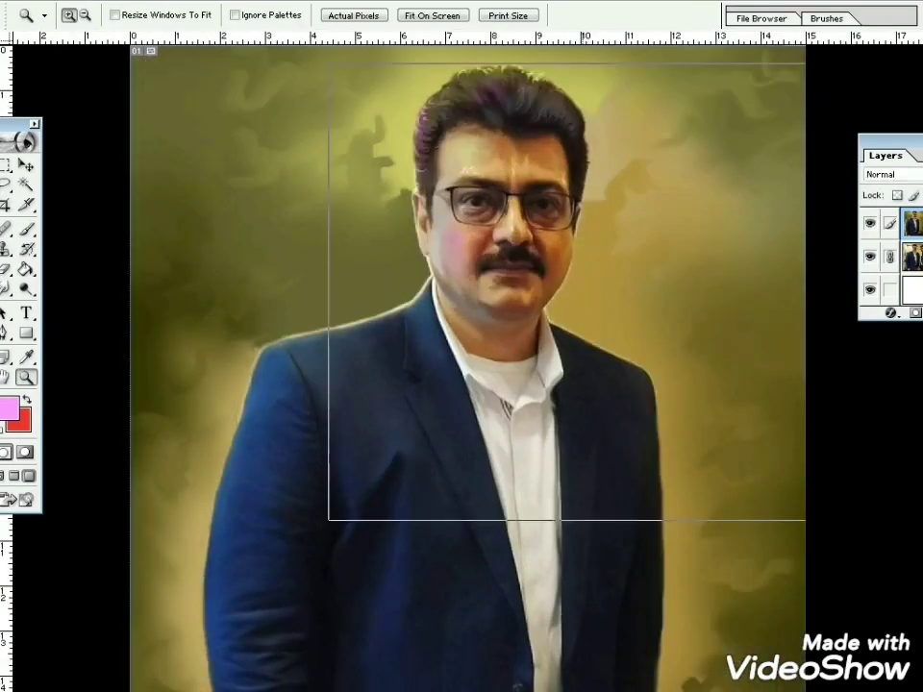